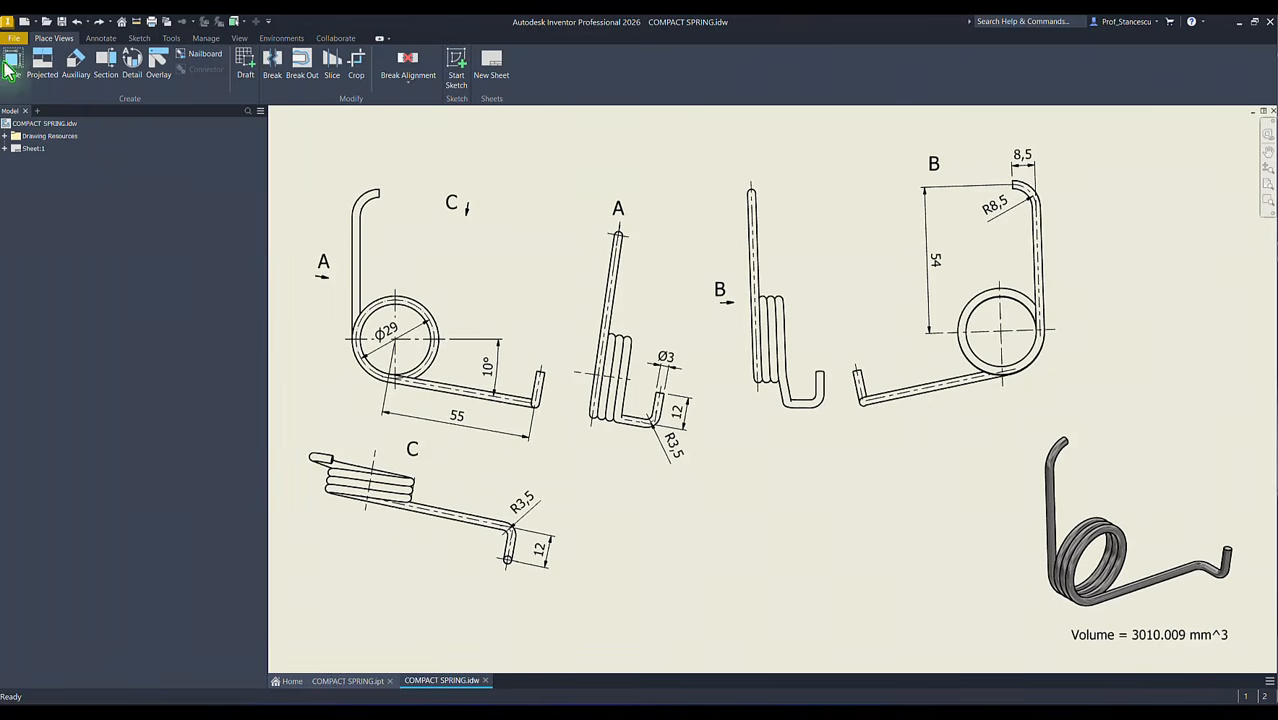
Step: Create a new part from the metric Standard (mm).ipt template and start a 3D sketch in isometric view
left_click(24, 21)
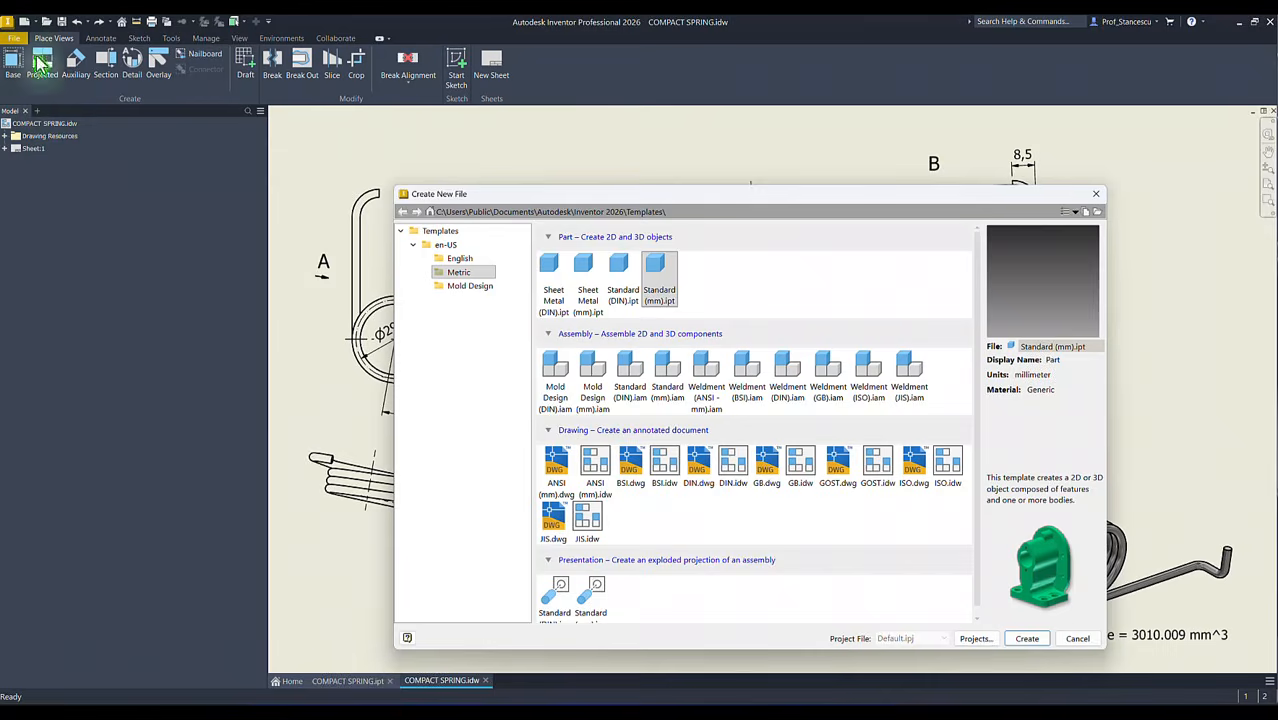
double_click(657, 277)
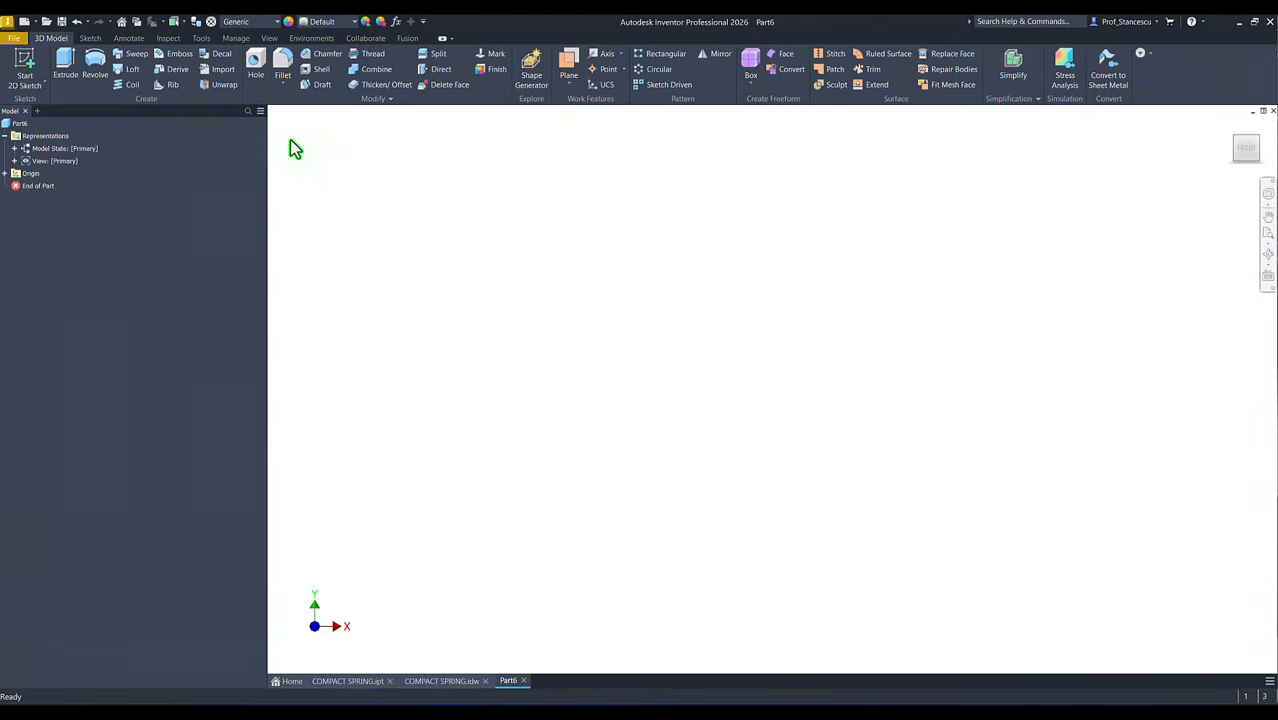
left_click(44, 85)
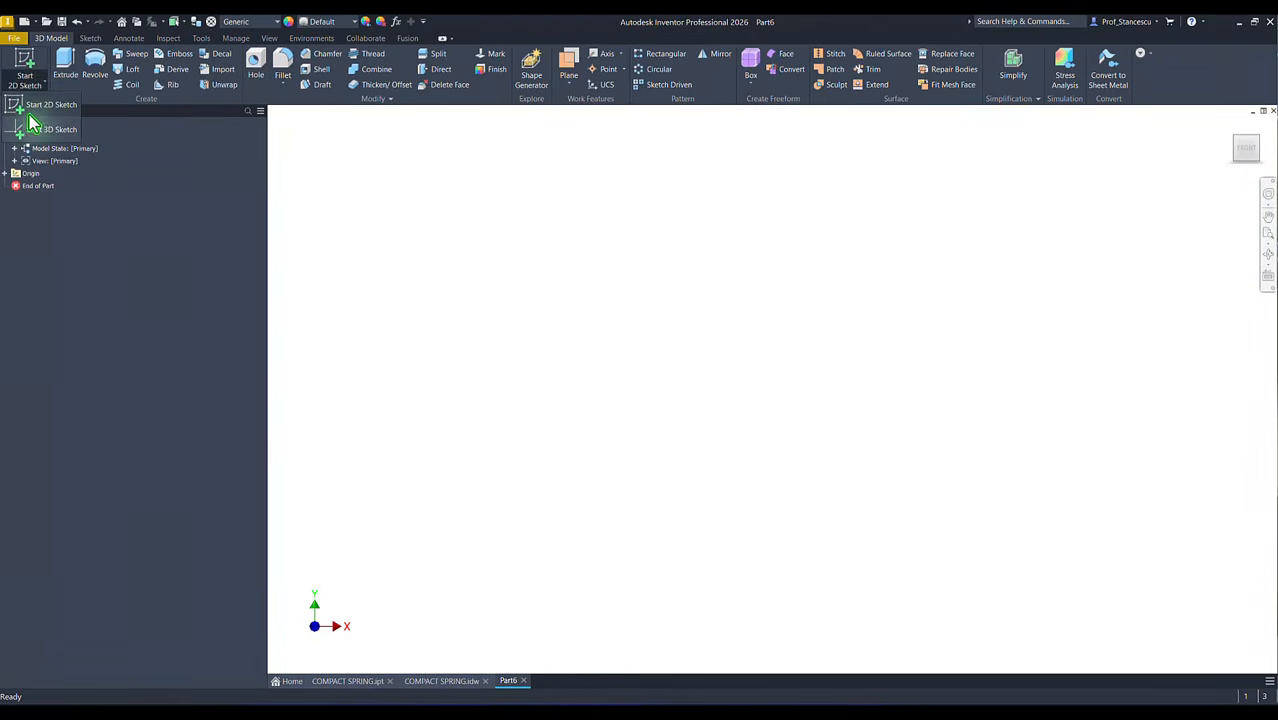
left_click(31, 133)
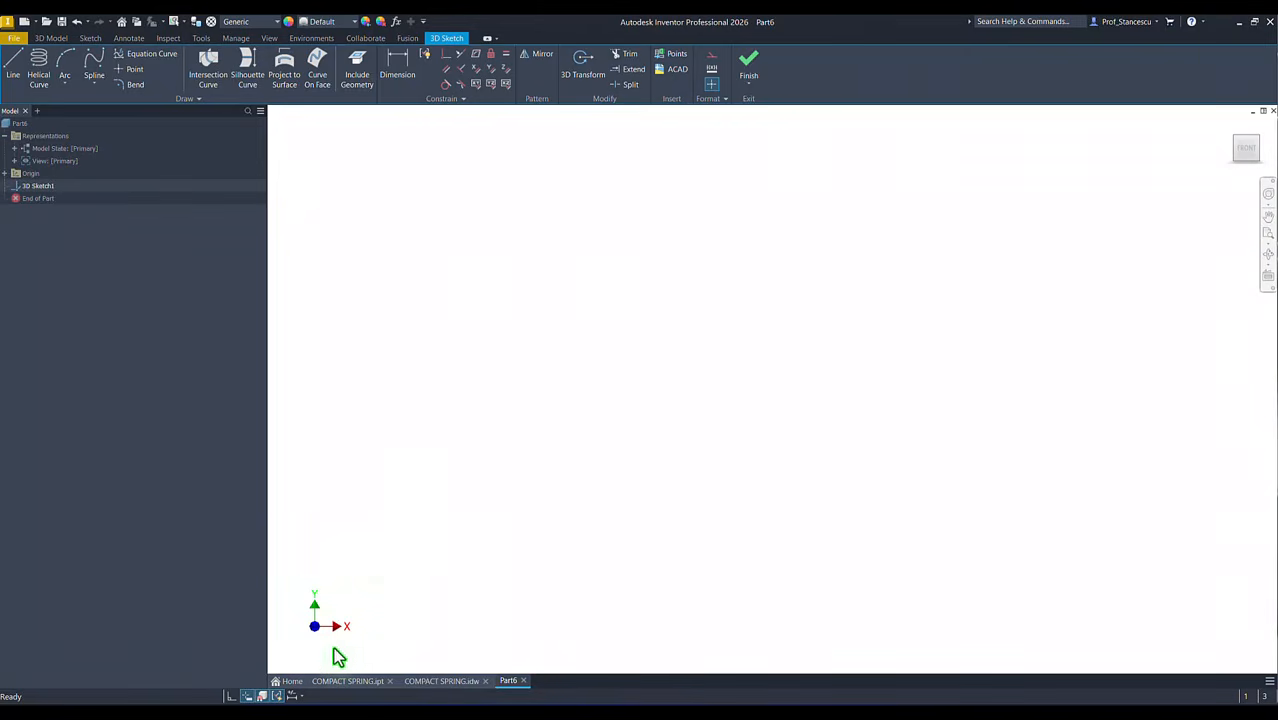
key("F6")
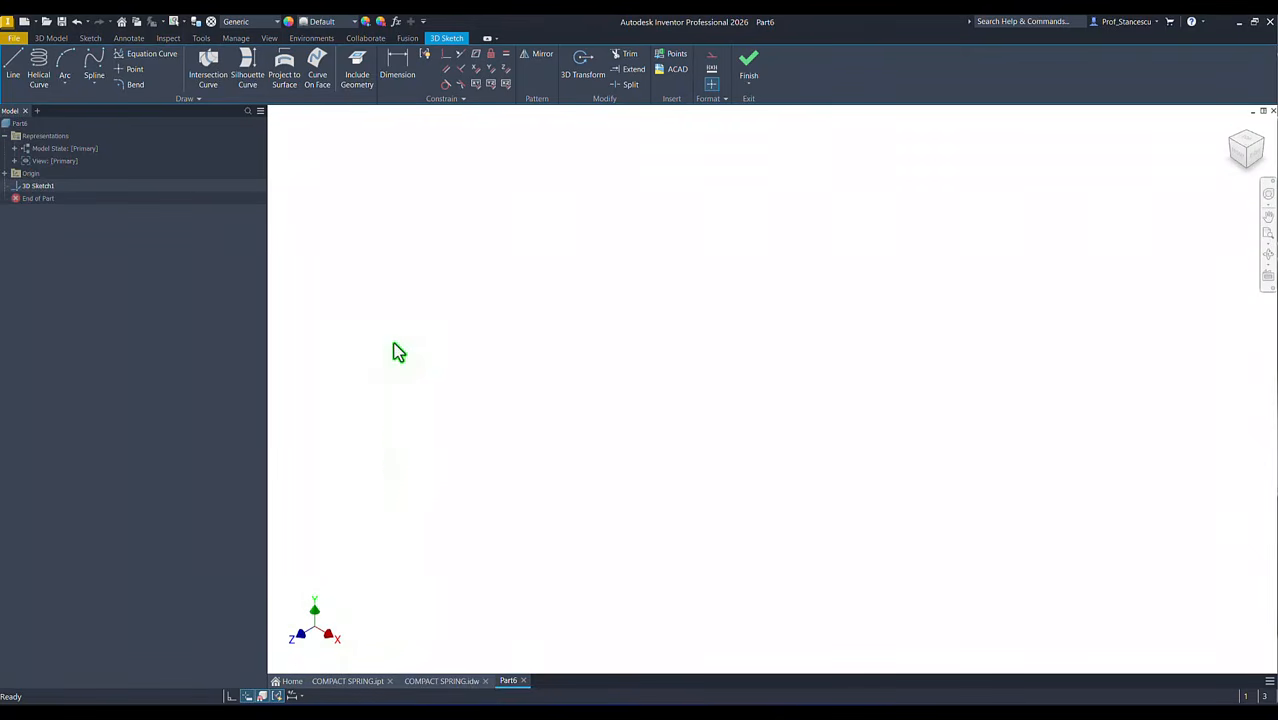
Step: Start a helical curve defined by pitch and revolution, with a diameter of 29 mm and a pitch of 3 mm
left_click(40, 66)
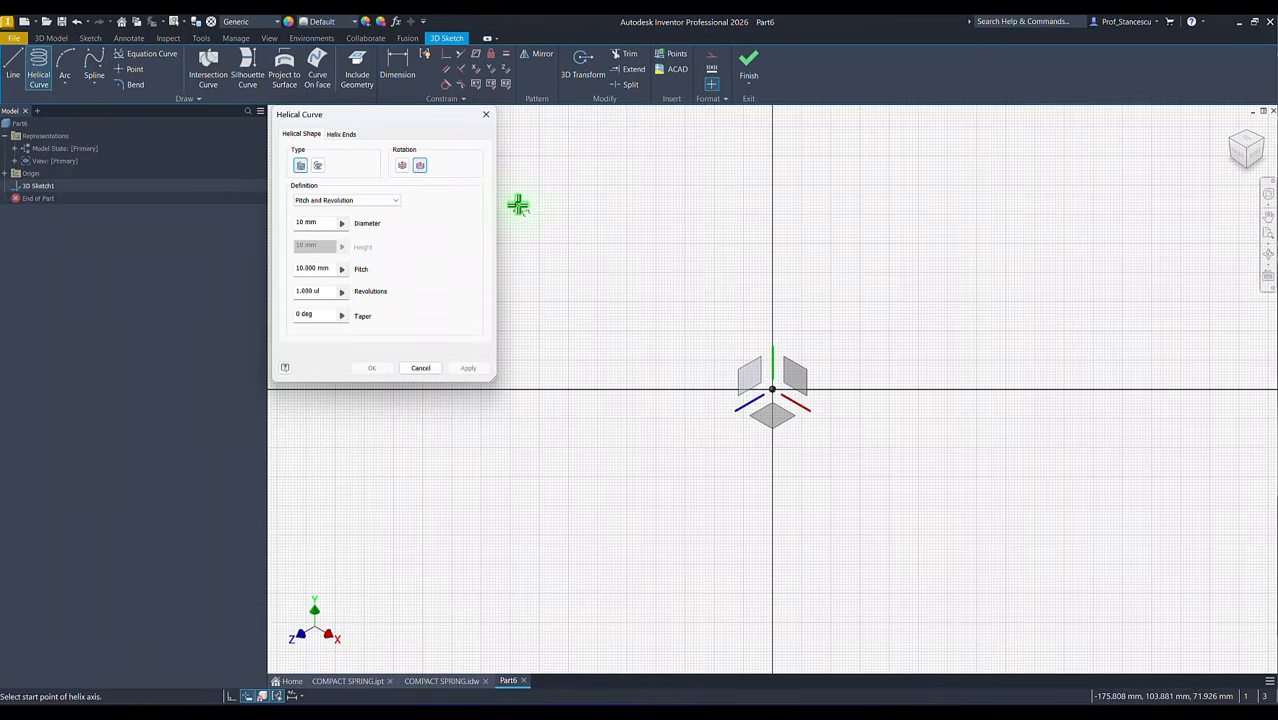
left_click(312, 222)
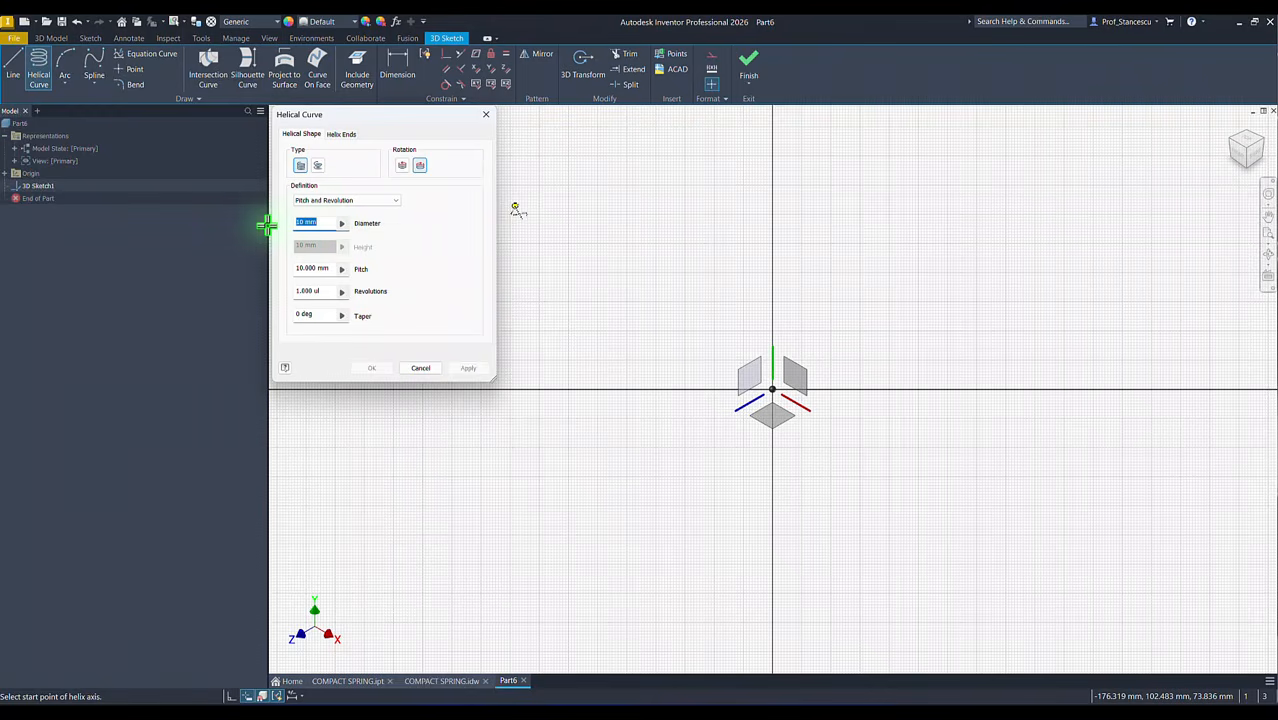
type("29")
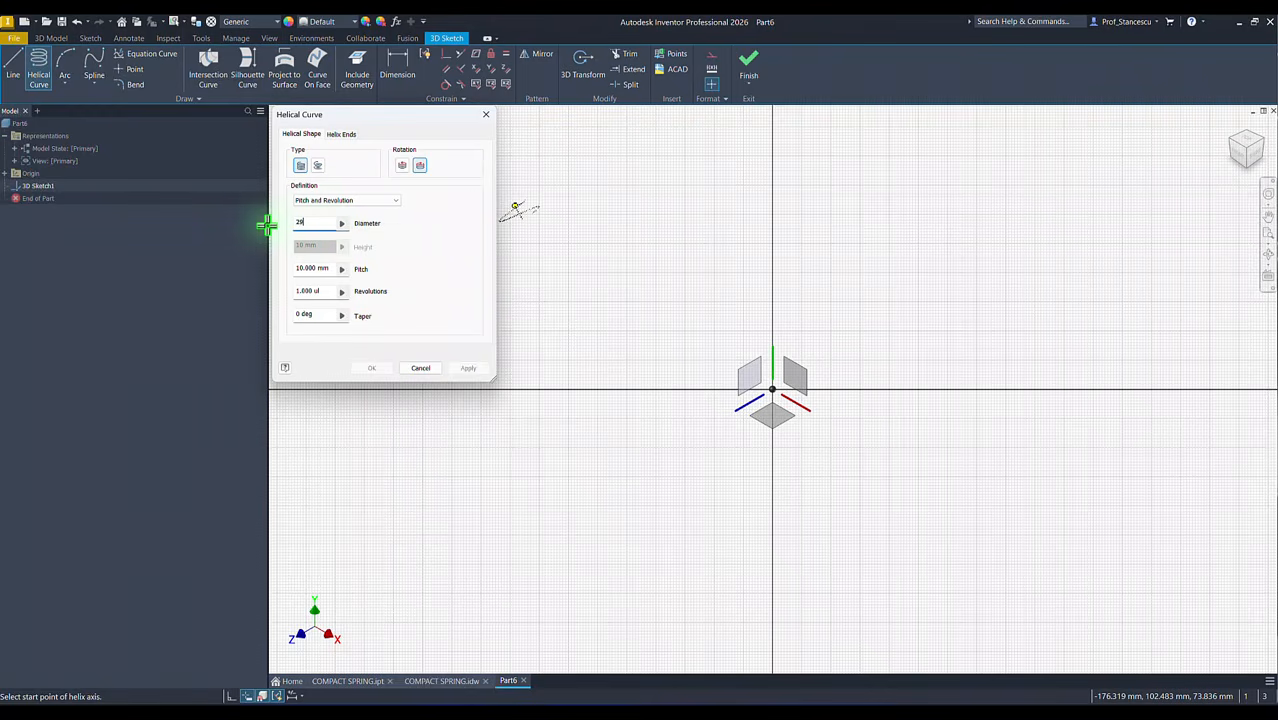
left_click(330, 270)
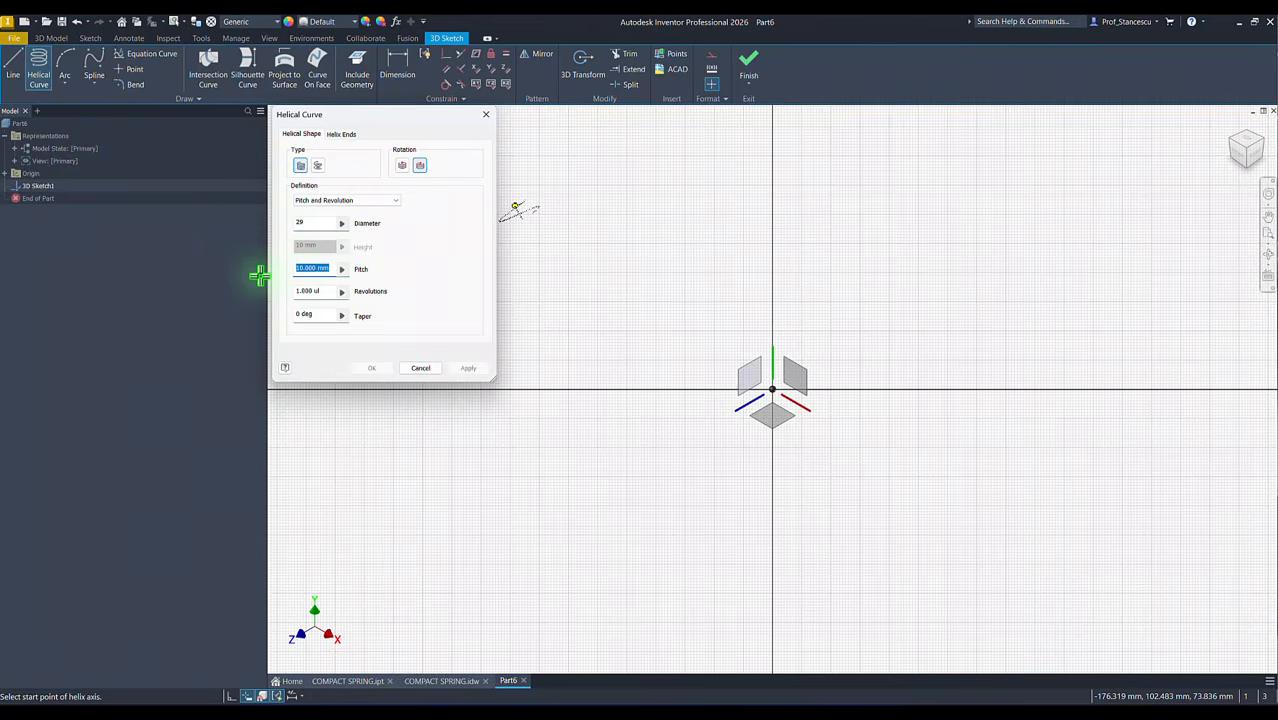
type("3")
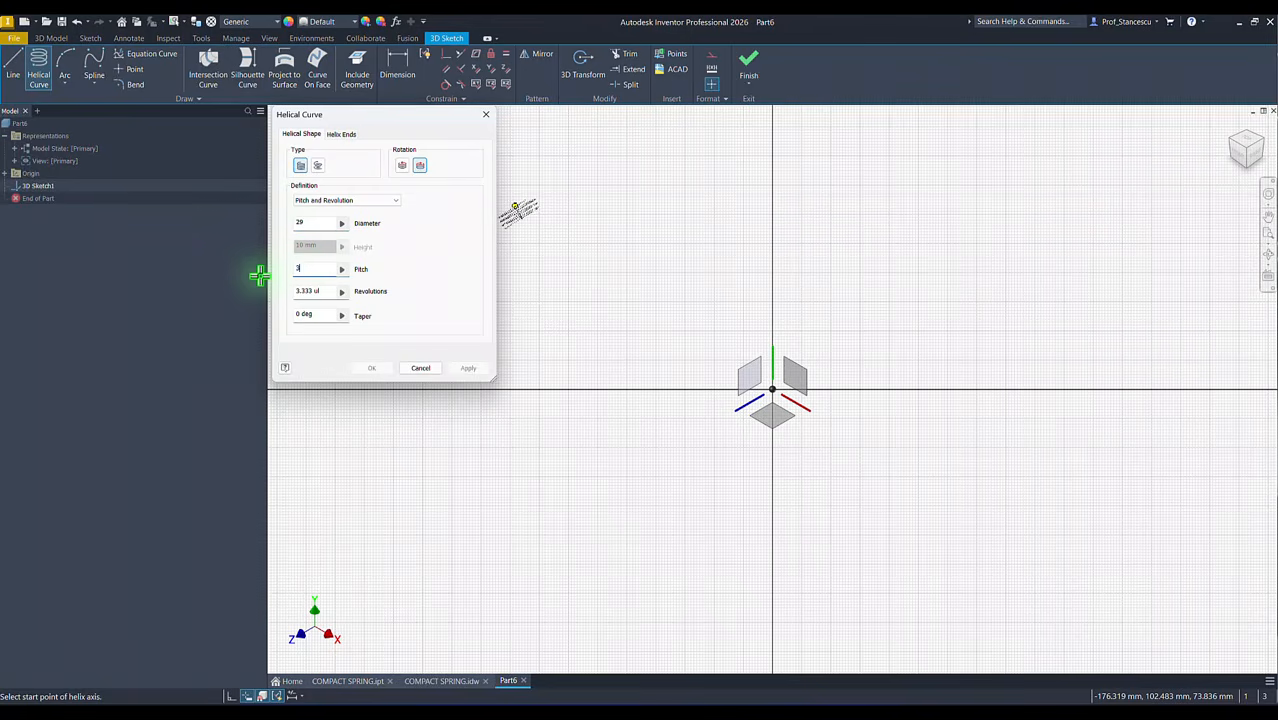
Step: Set the helix's number of revolutions to 3+80/360
left_click(324, 291)
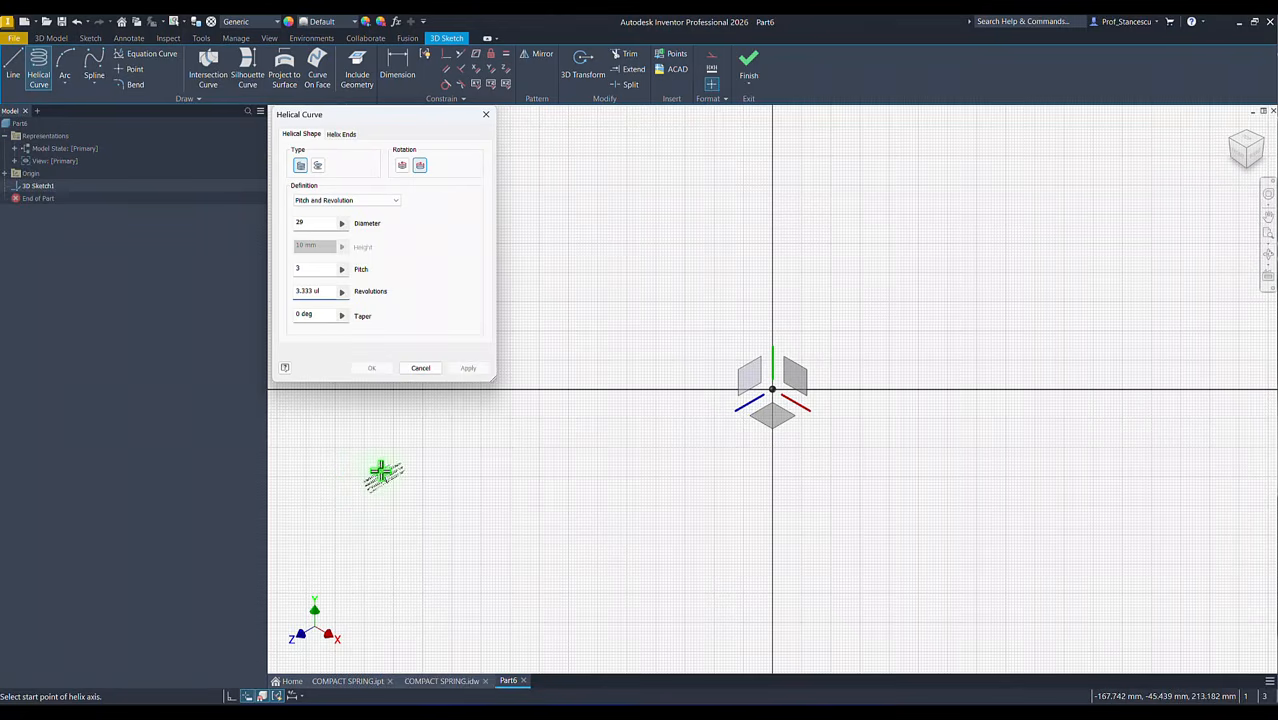
left_click_drag(323, 291, 292, 292)
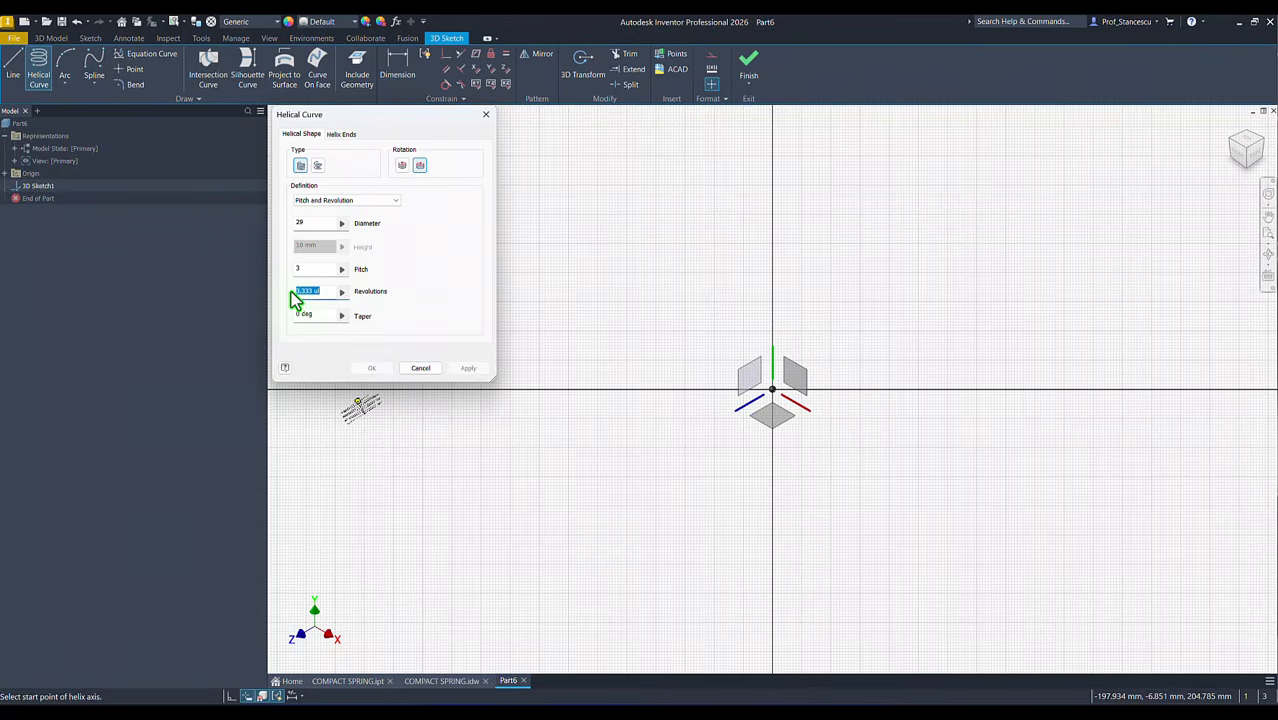
type("13")
type("+8")
type("0")
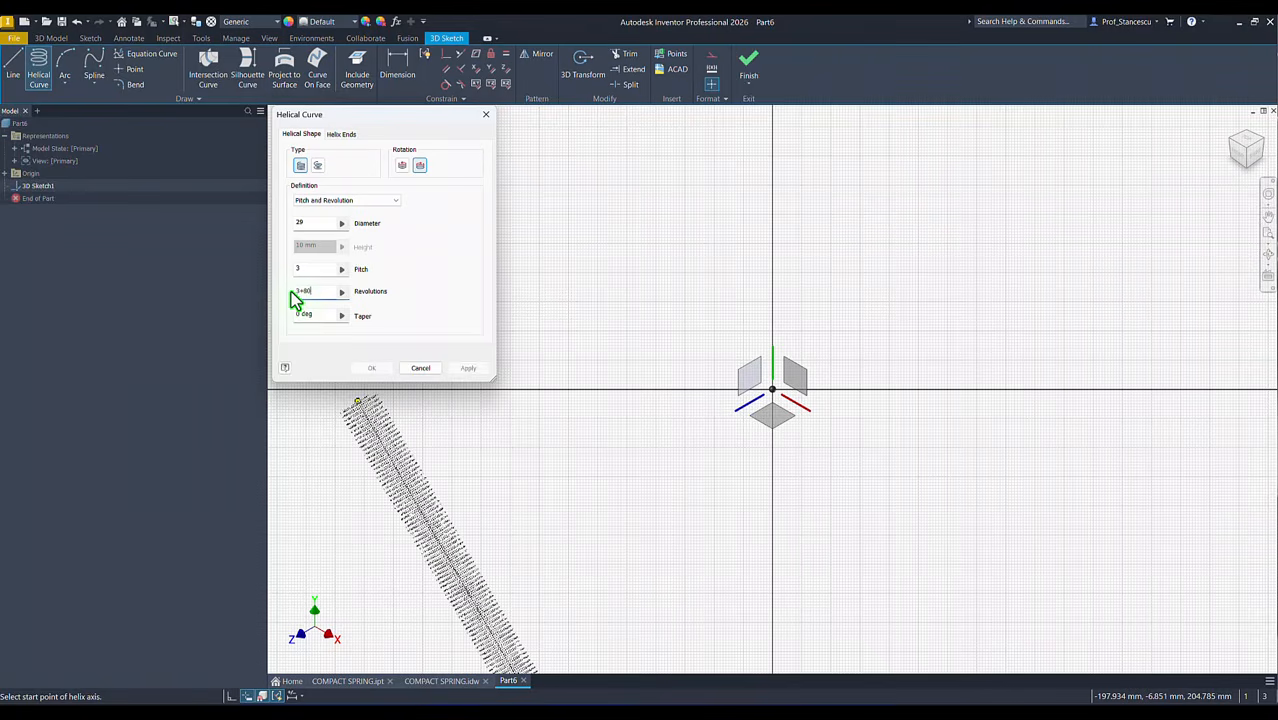
type("/3")
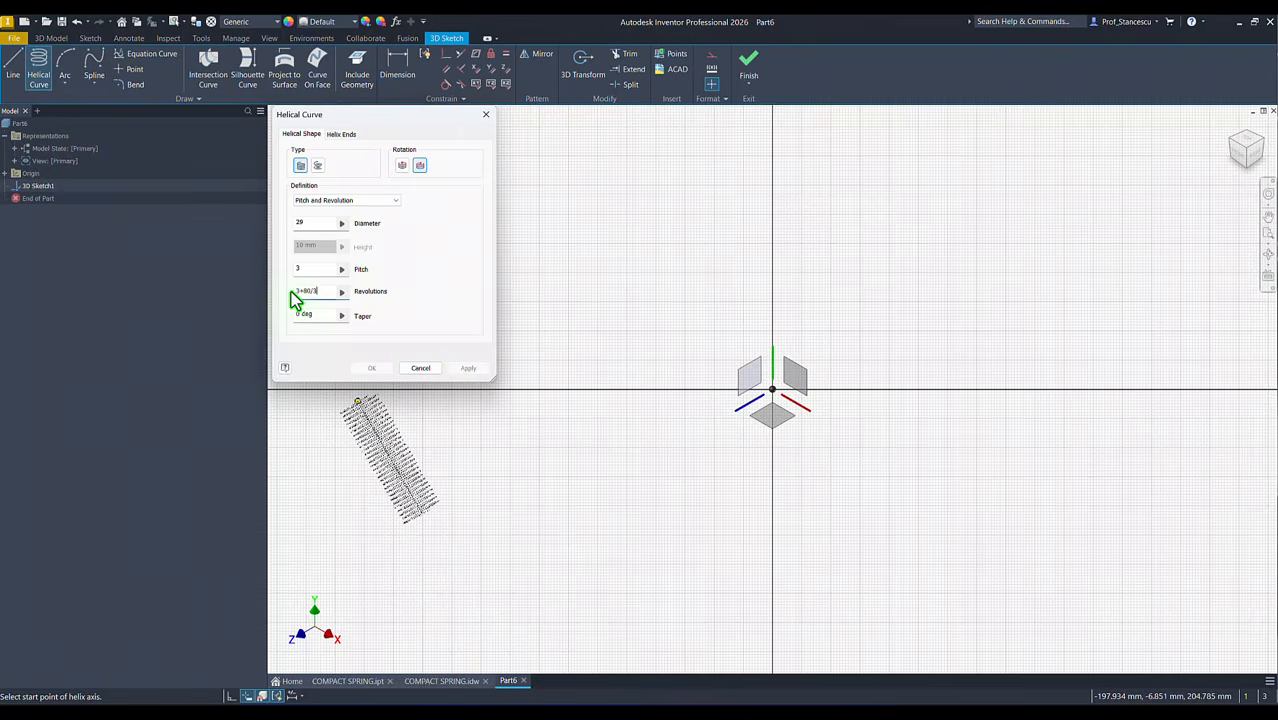
type("60")
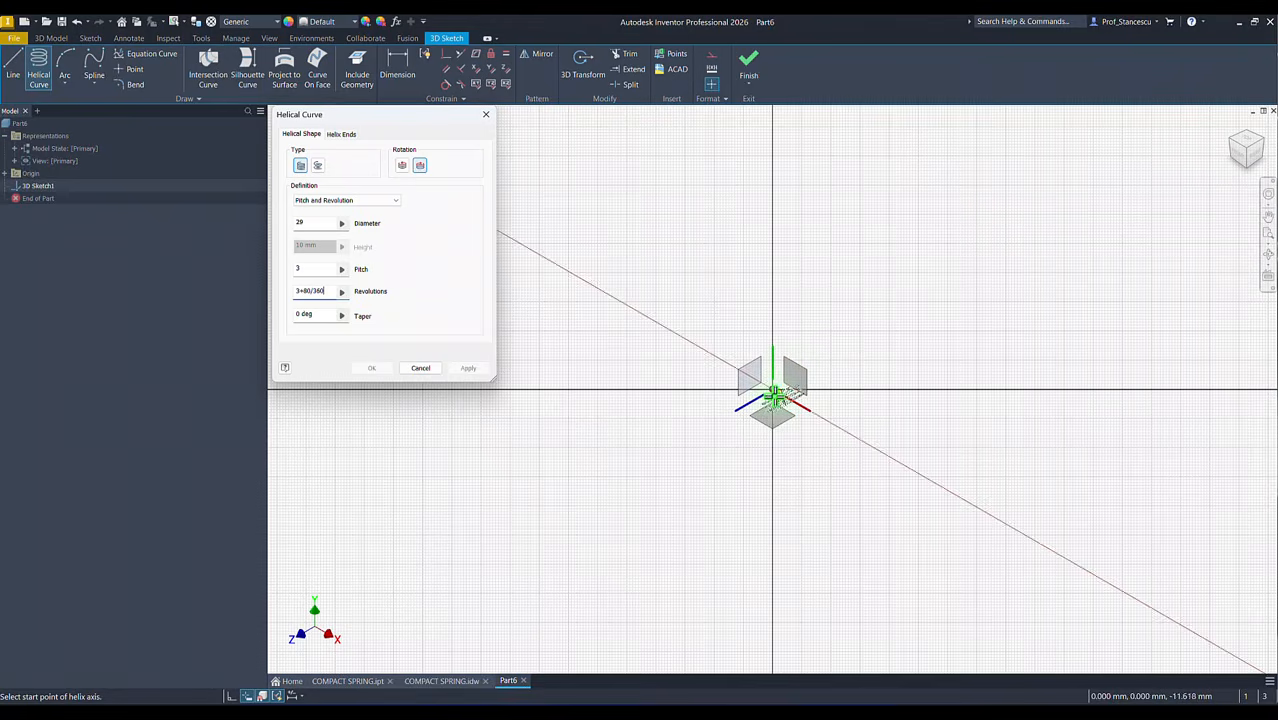
Step: Place the helix with its axis running from the origin along the X axis and its start point on the Z axis
left_click(772, 390)
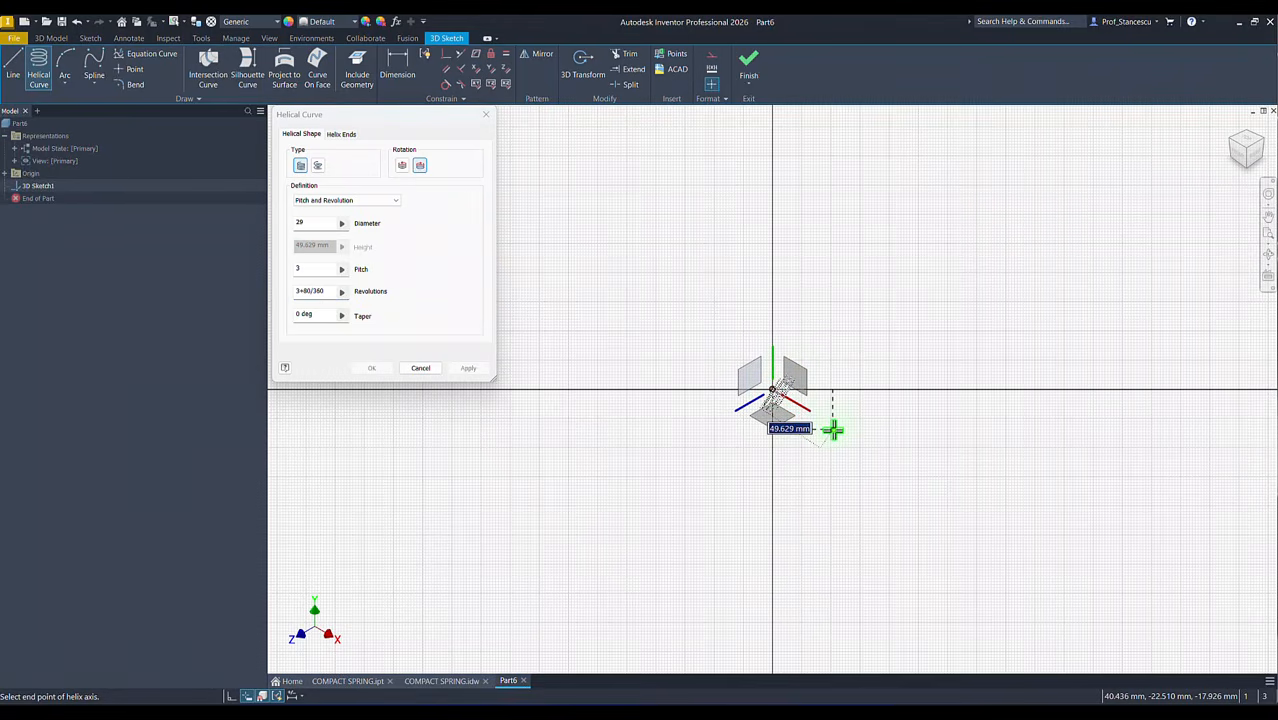
key("space")
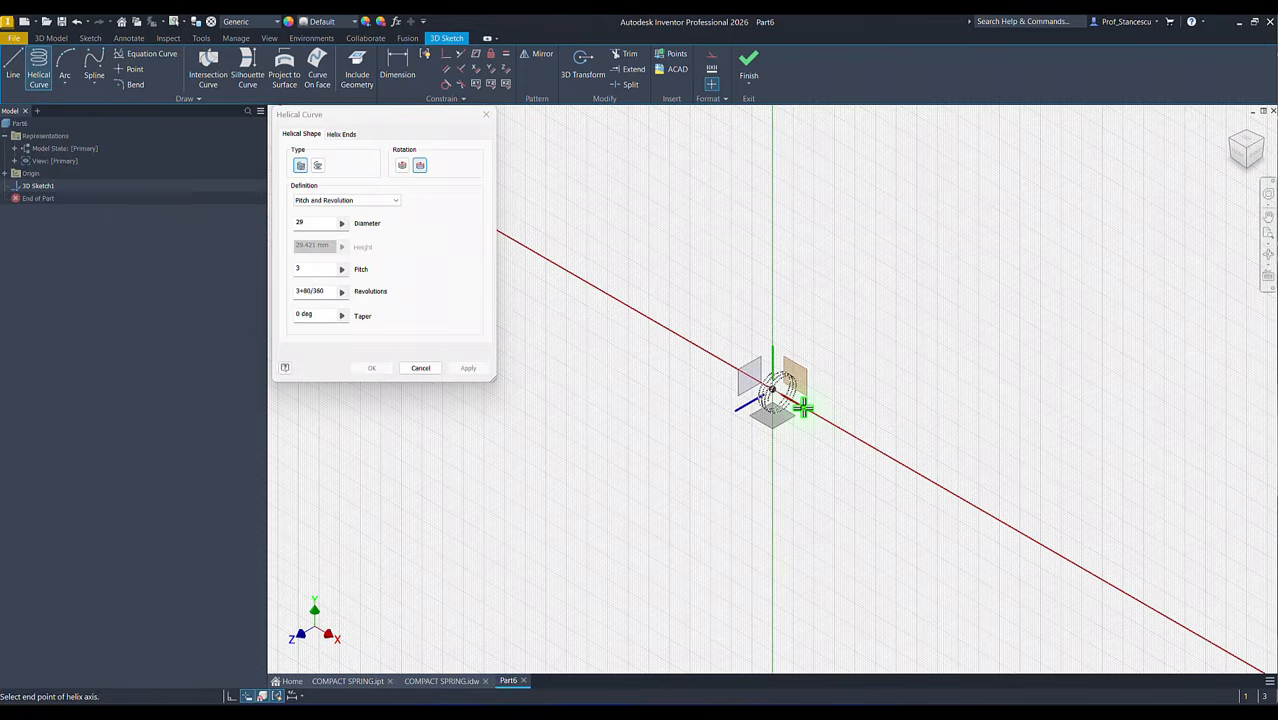
left_click(803, 407)
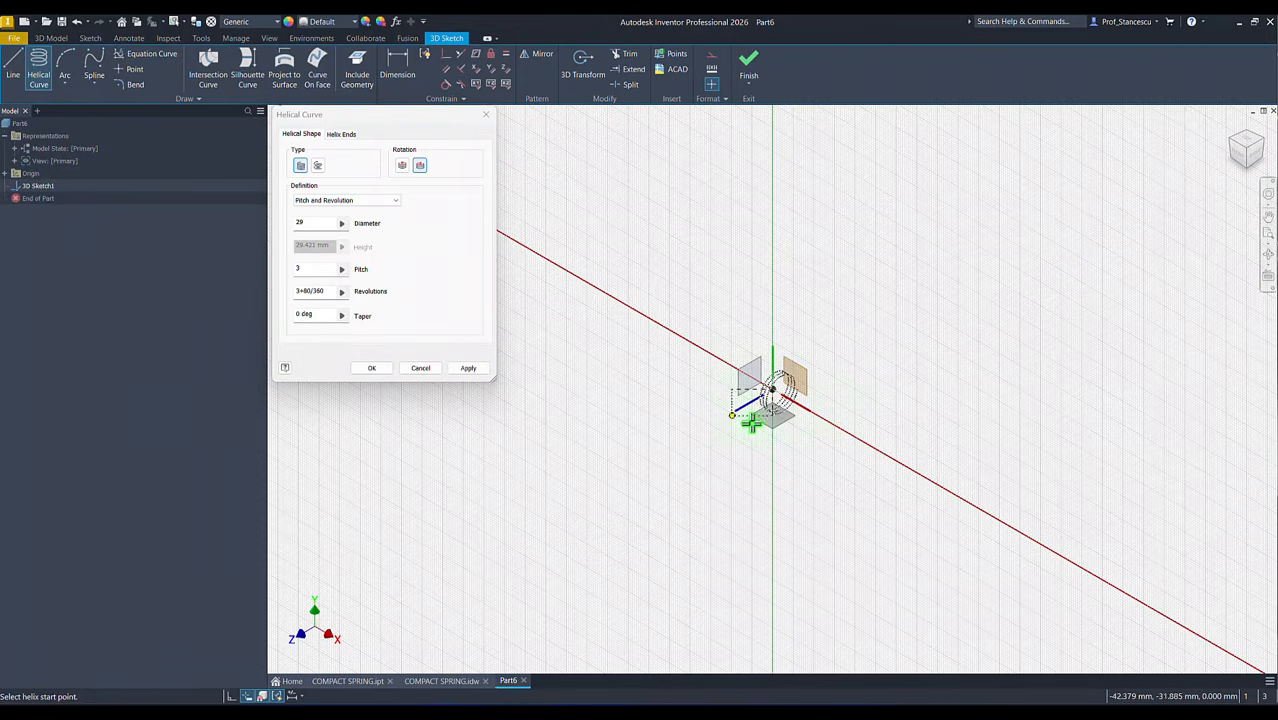
key("space")
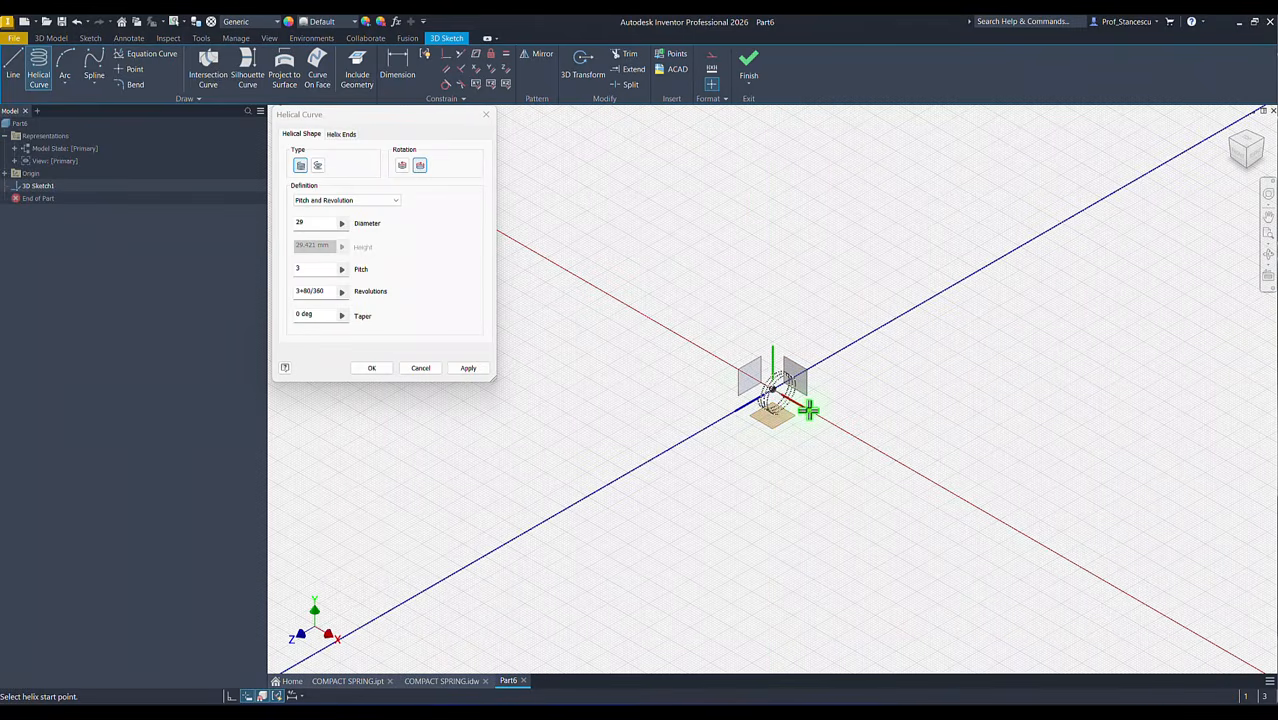
left_click(748, 403)
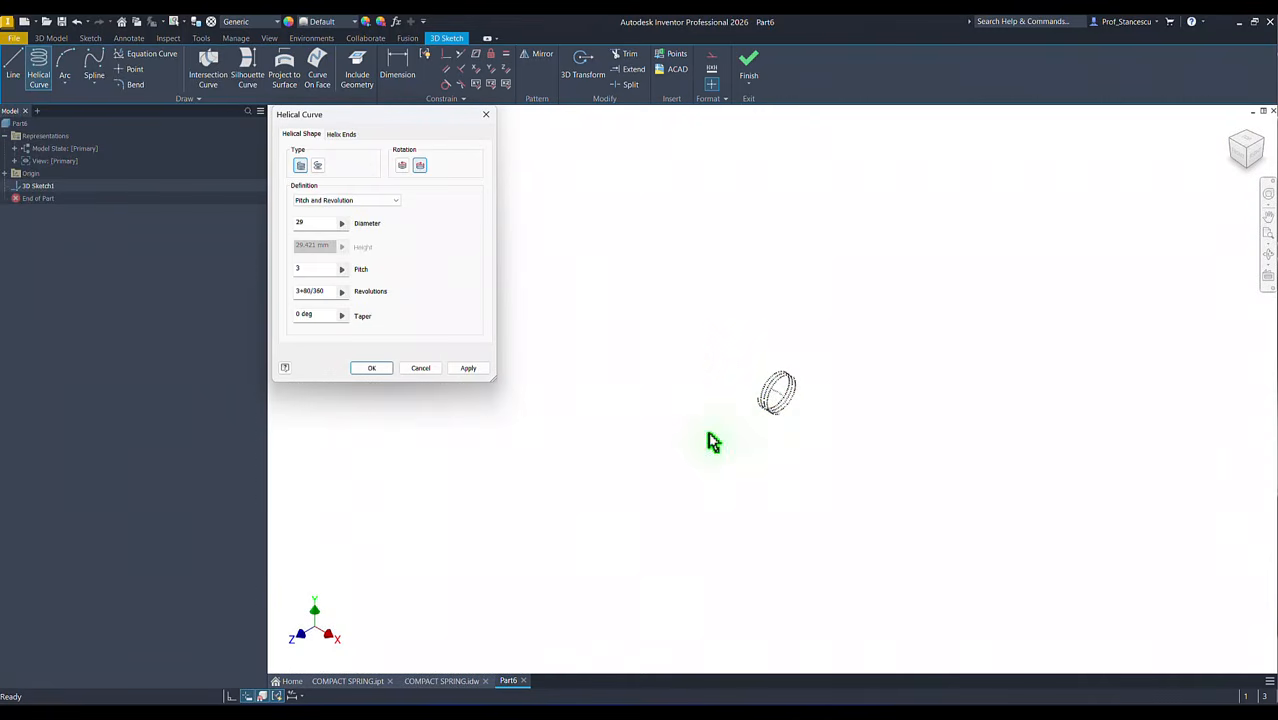
left_click(683, 417)
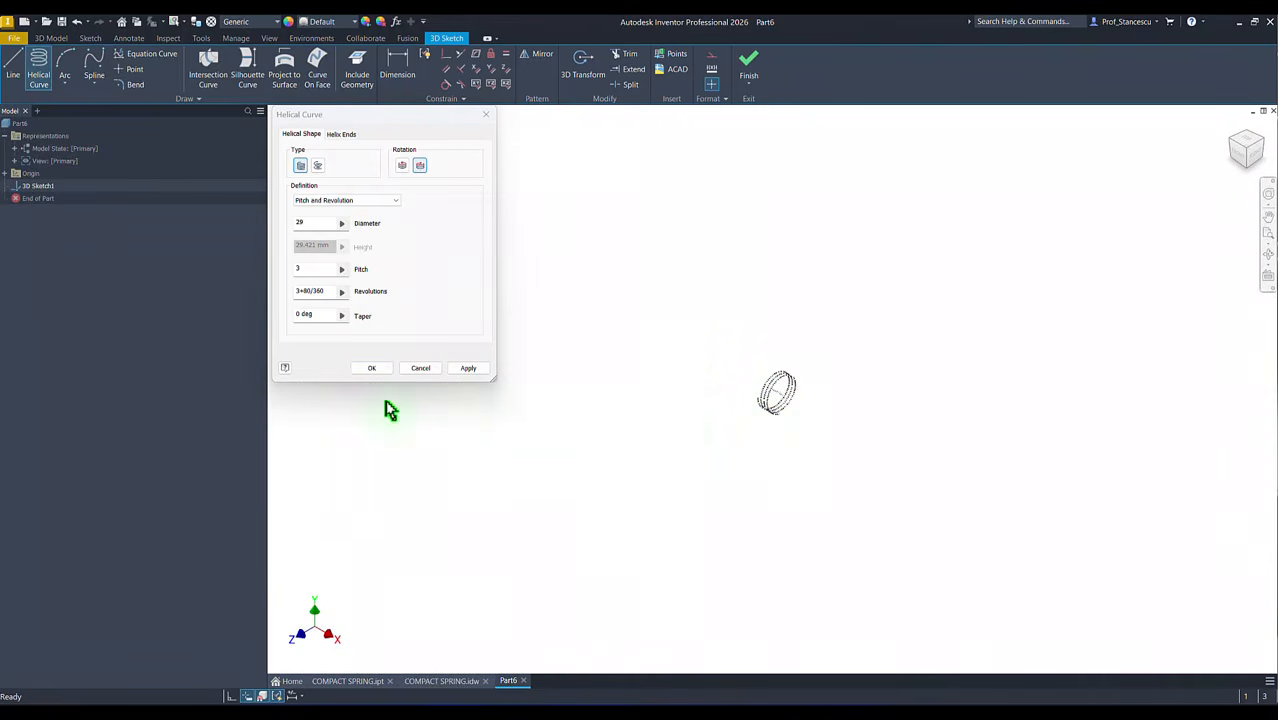
left_click(371, 369)
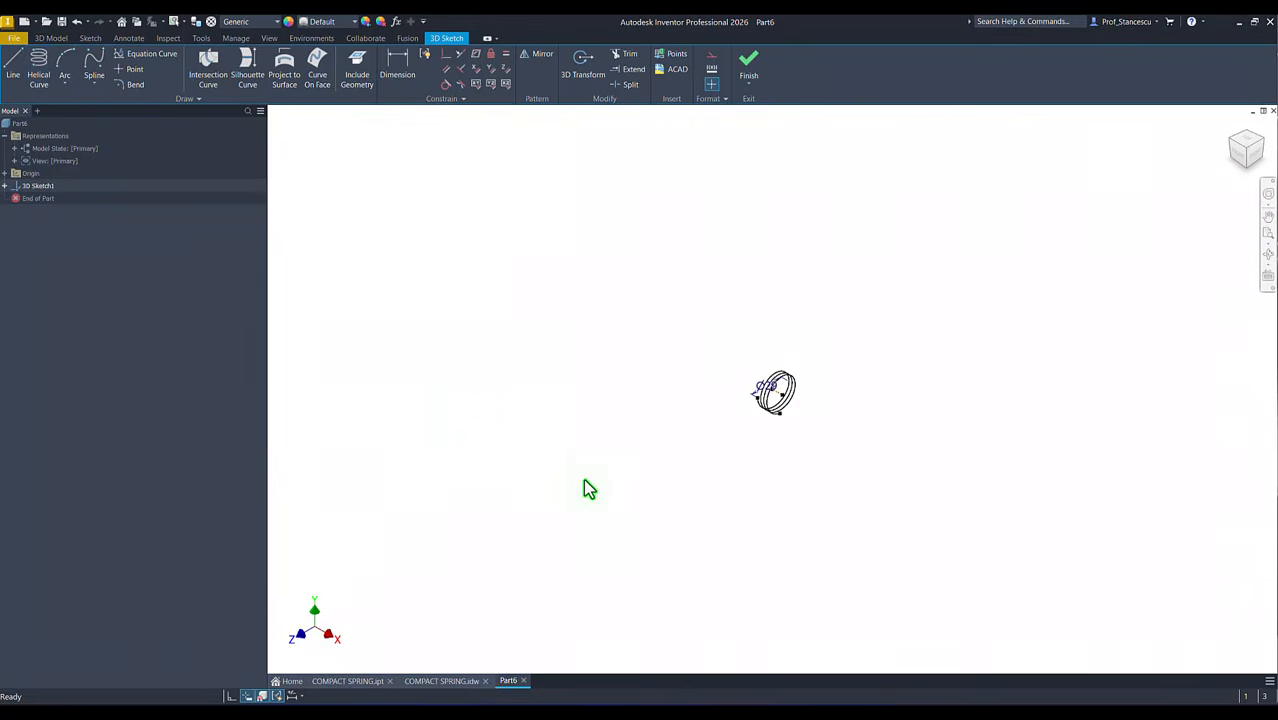
Step: Examine the helix and its end points from several angles against the YZ, XZ and XY origin planes
key("Home")
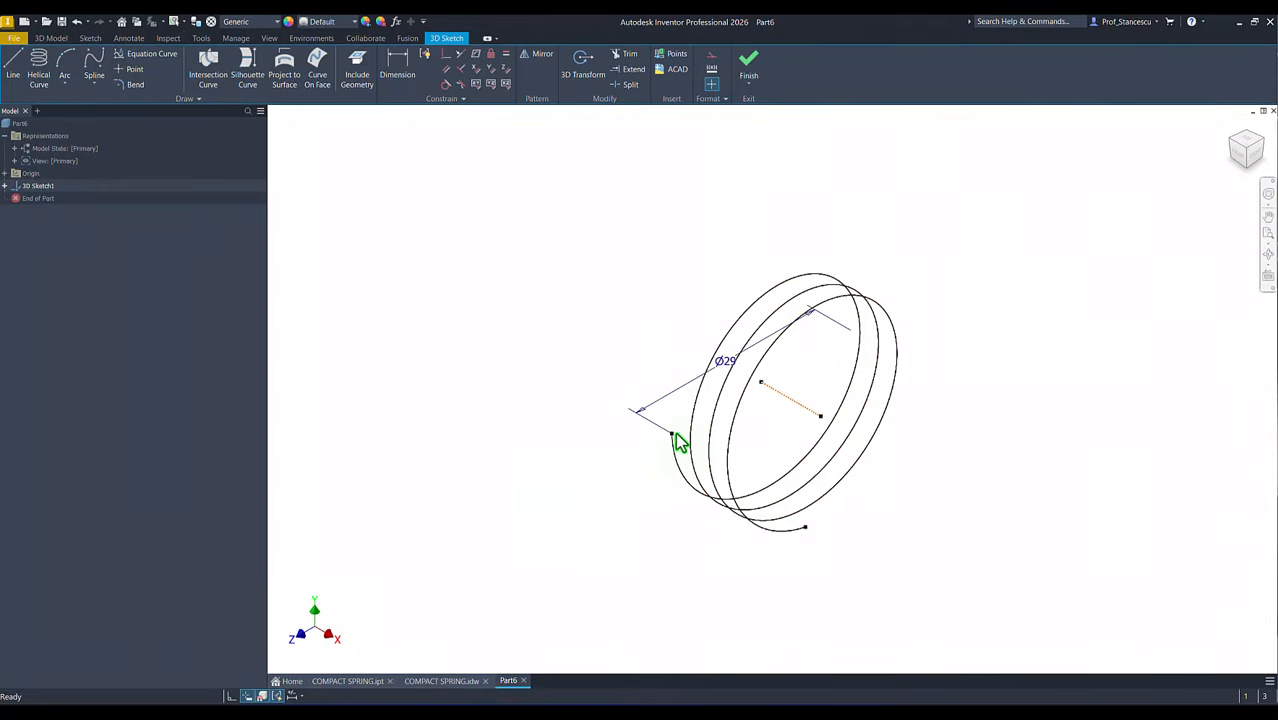
middle_click_drag(813, 406, 759, 541, "shift")
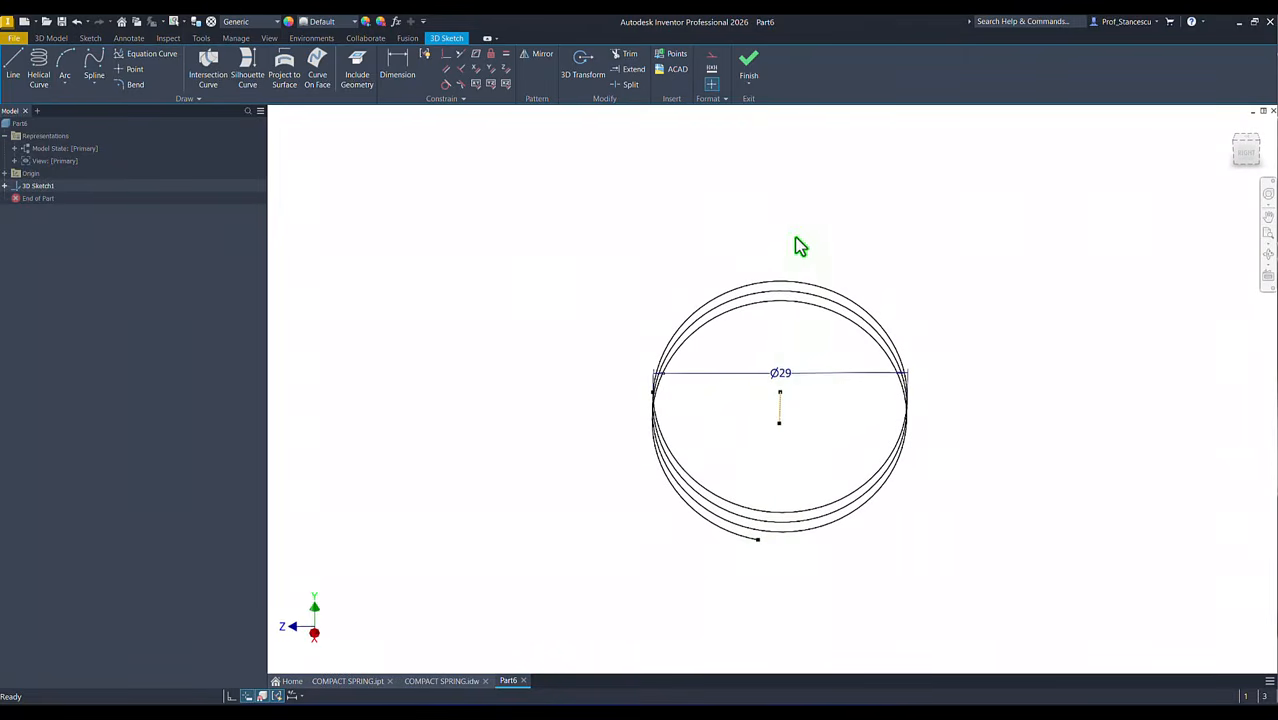
middle_click_drag(795, 239, 782, 262, "shift")
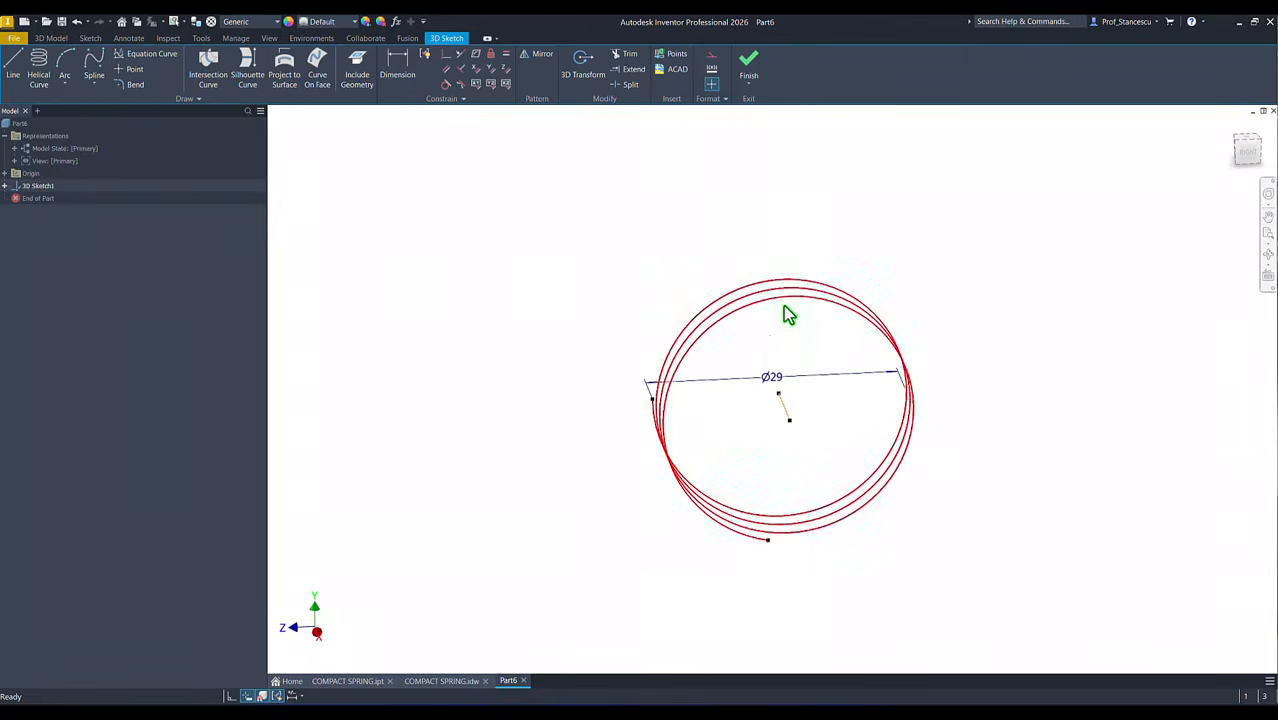
middle_click_drag(800, 577, 805, 431, "shift")
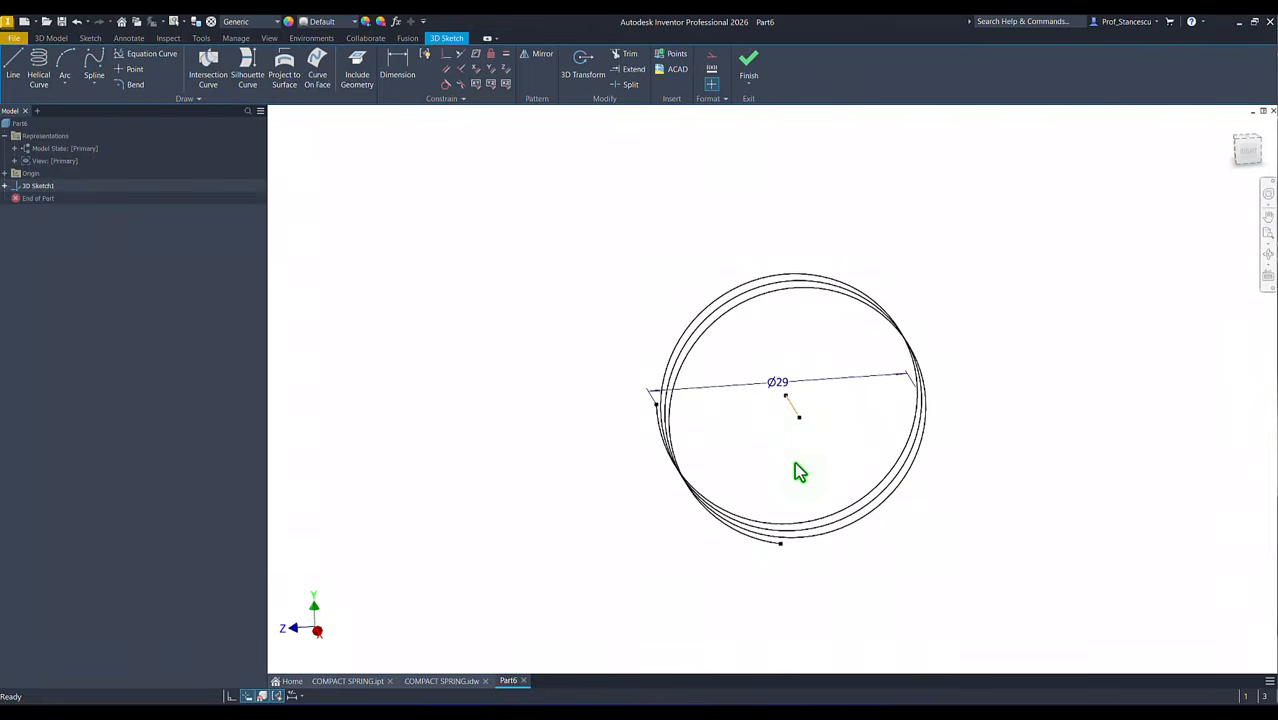
middle_click_drag(505, 354, 476, 316, "shift")
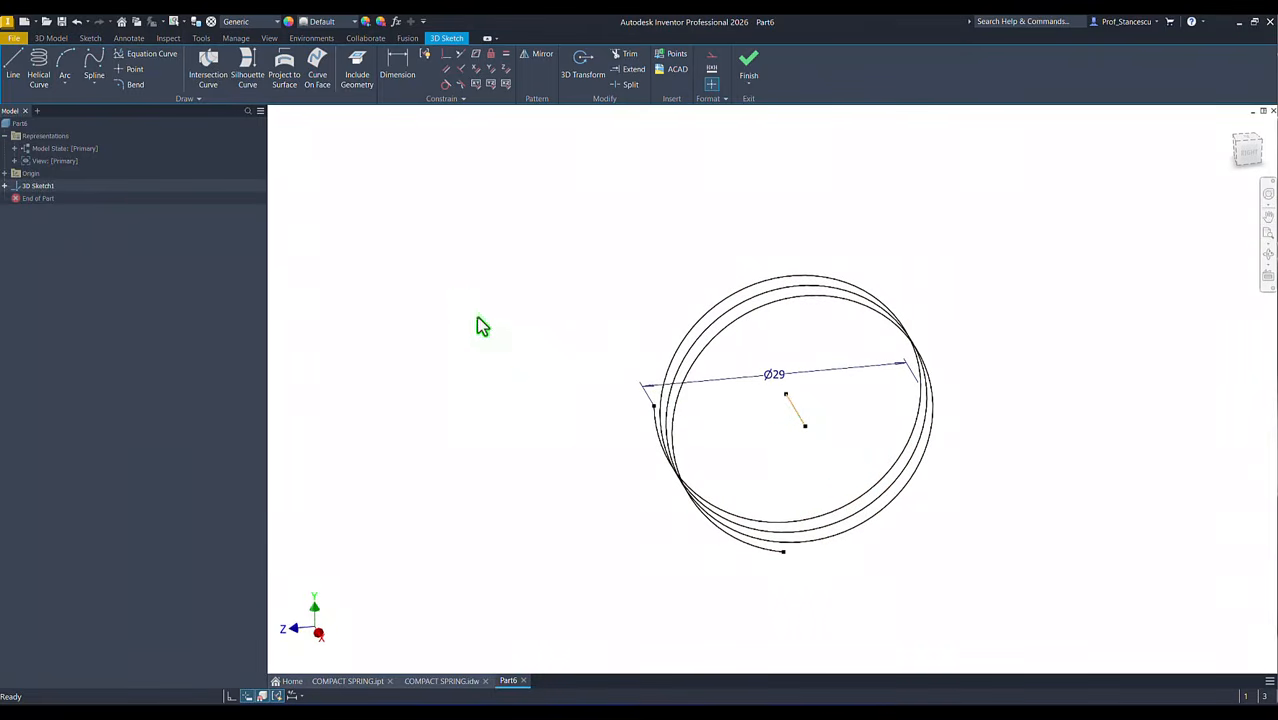
left_click(5, 173)
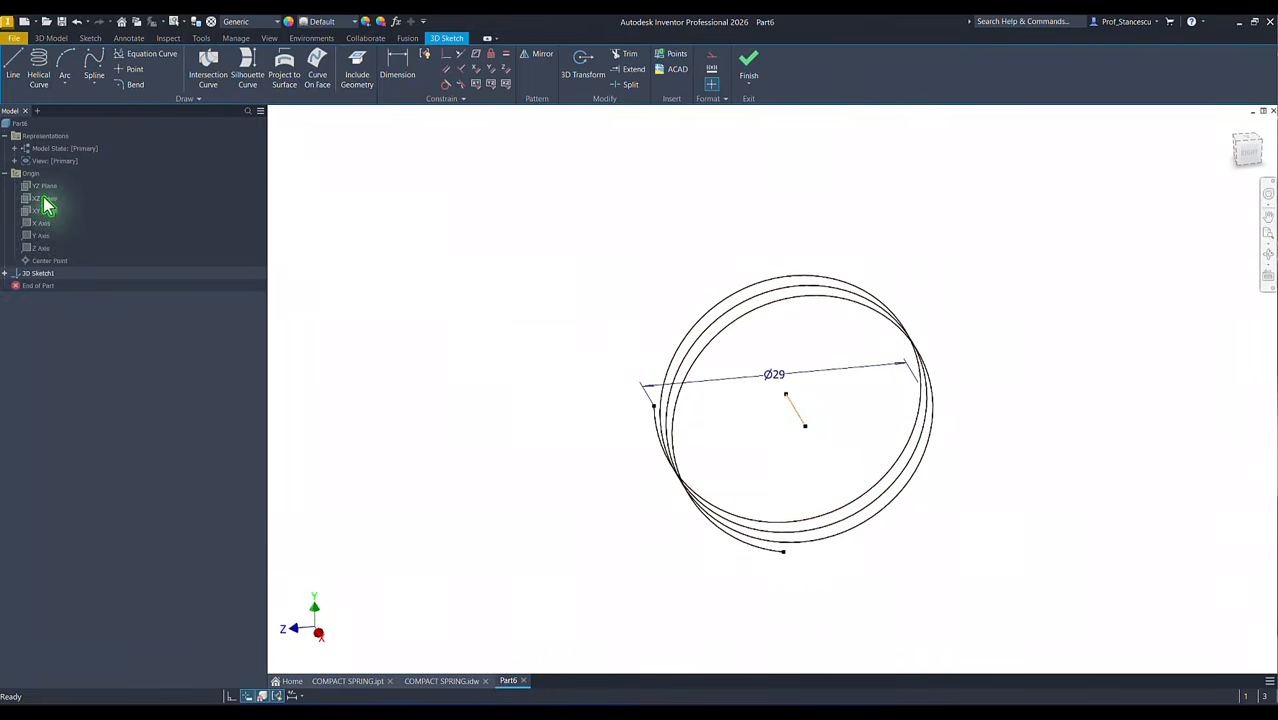
left_click(34, 187)
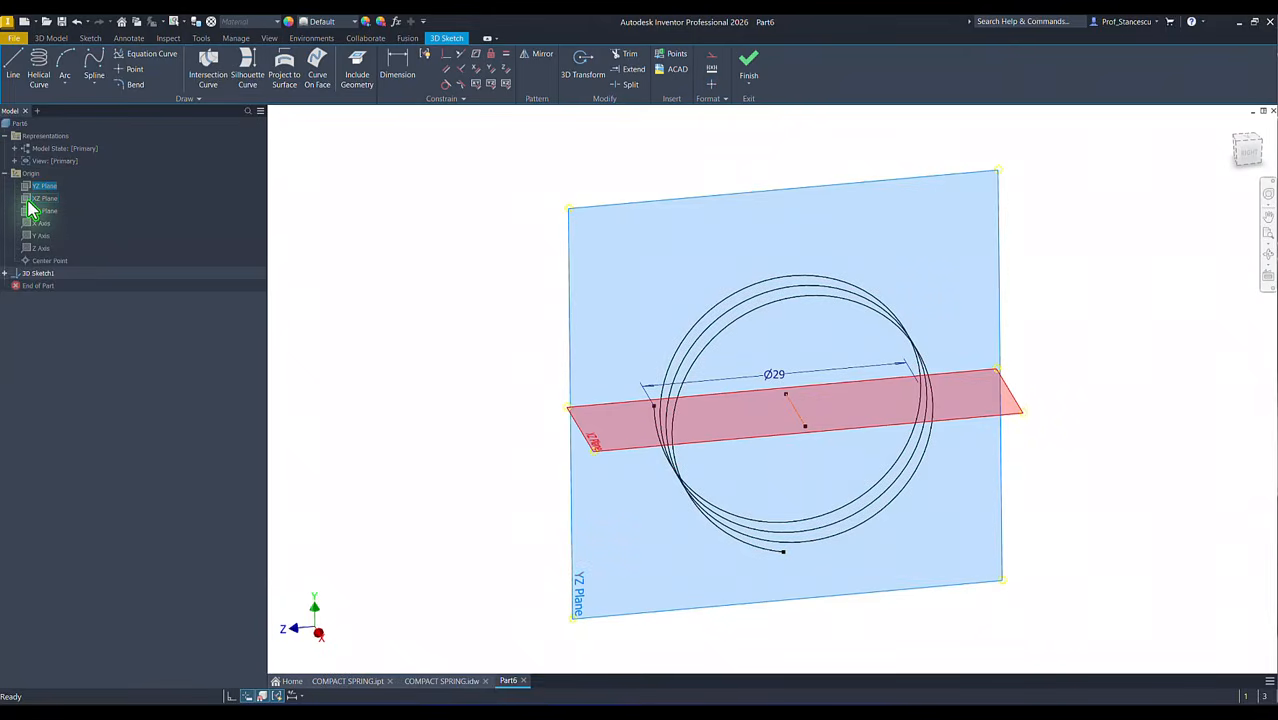
left_click(30, 199, "ctrl")
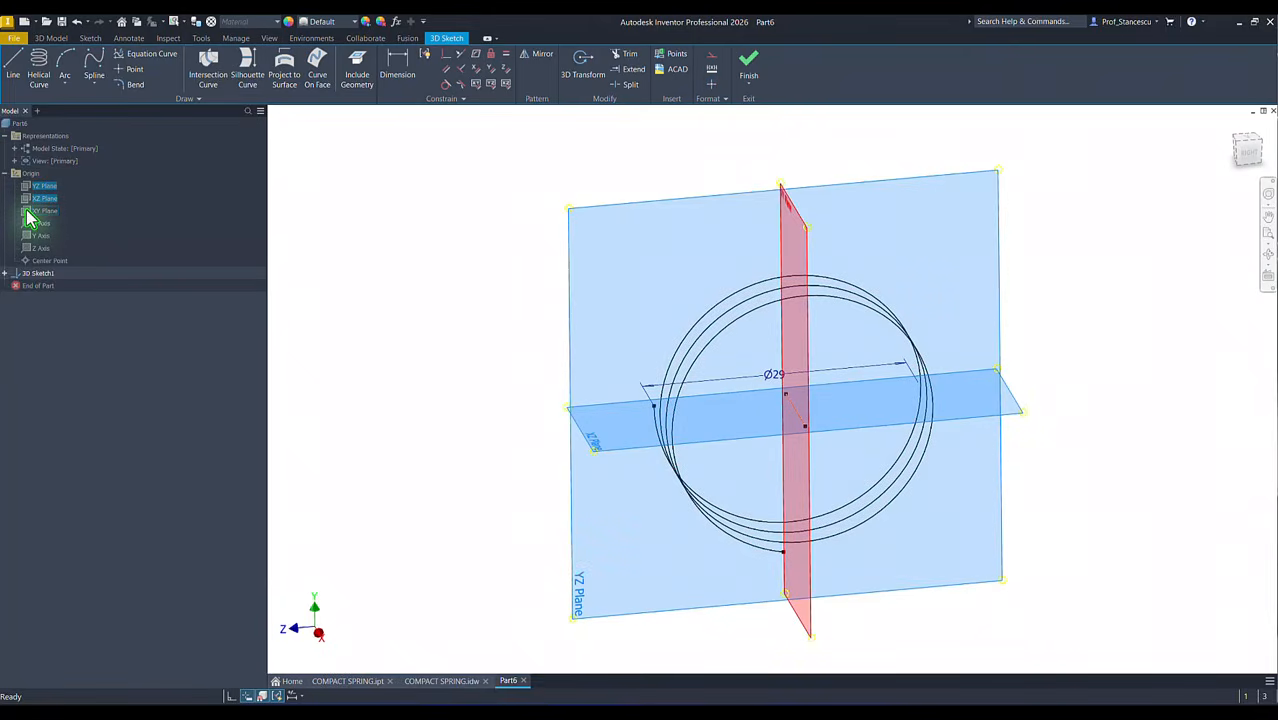
left_click(38, 211, "ctrl")
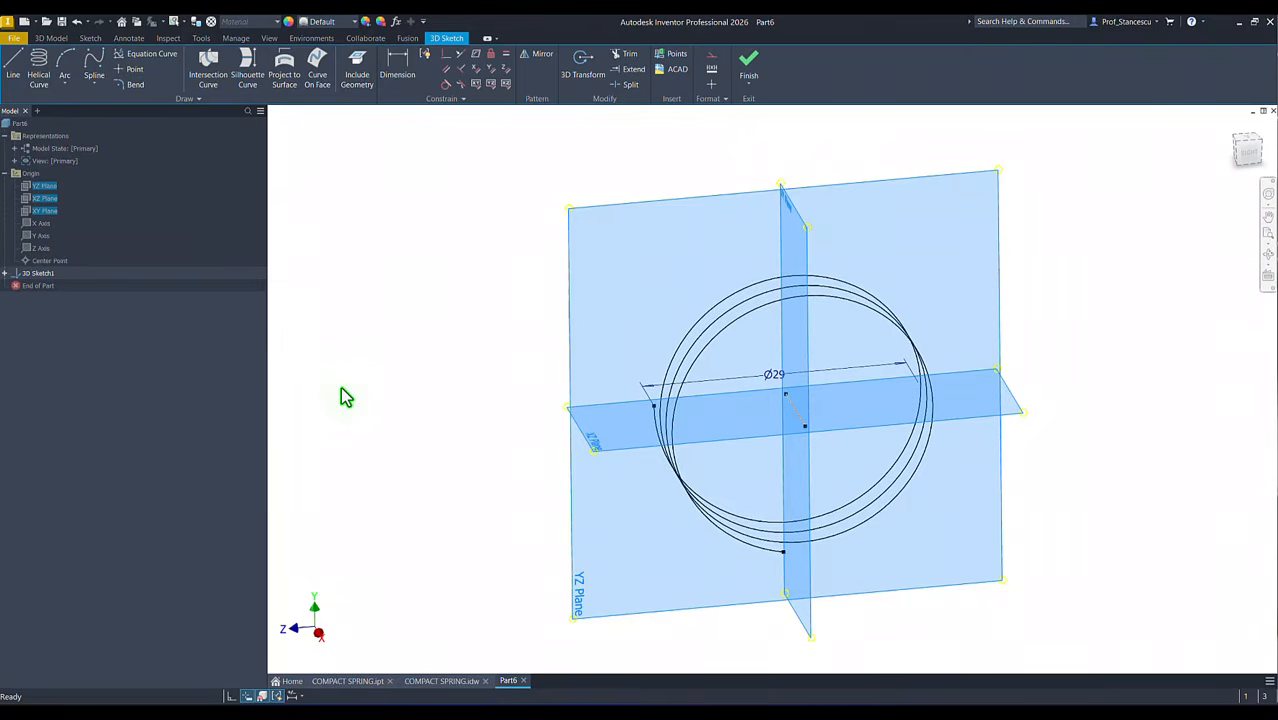
mouse_move(340, 387)
middle_mouse_down("shift")
mouse_move(526, 352)
mouse_move(671, 420)
middle_mouse_up("shift")
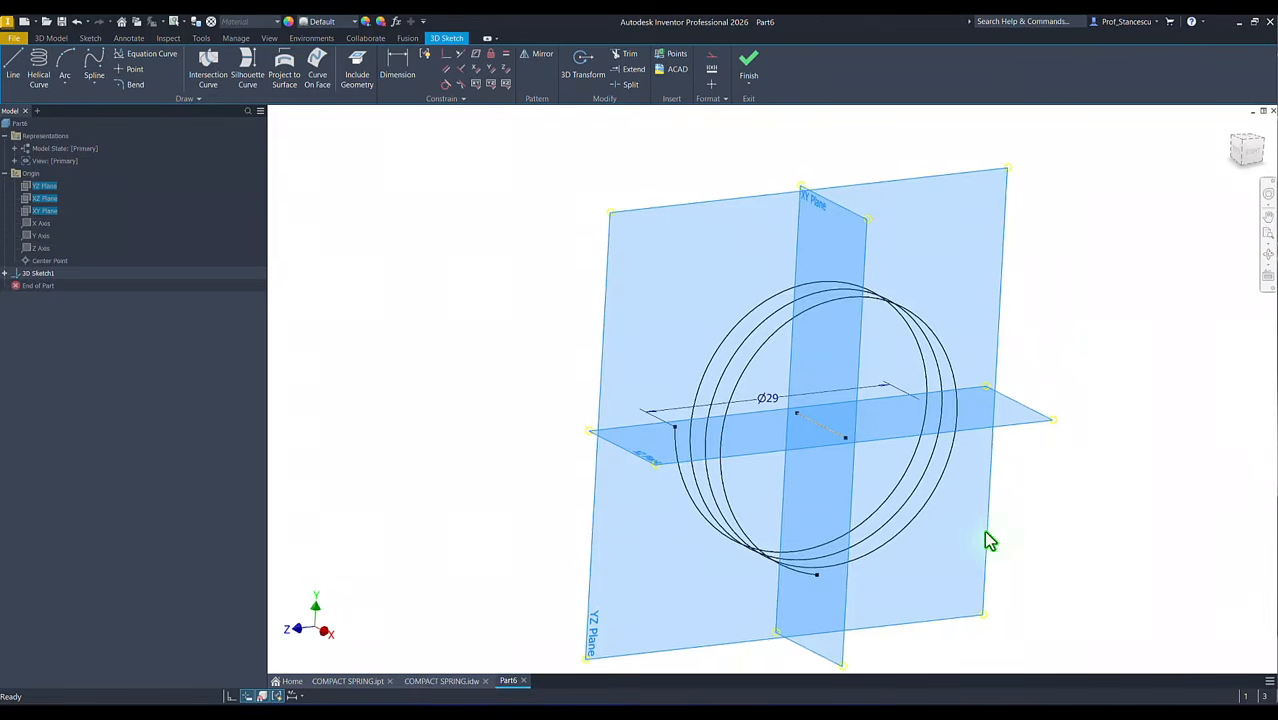
middle_click_drag(987, 539, 810, 449, "shift")
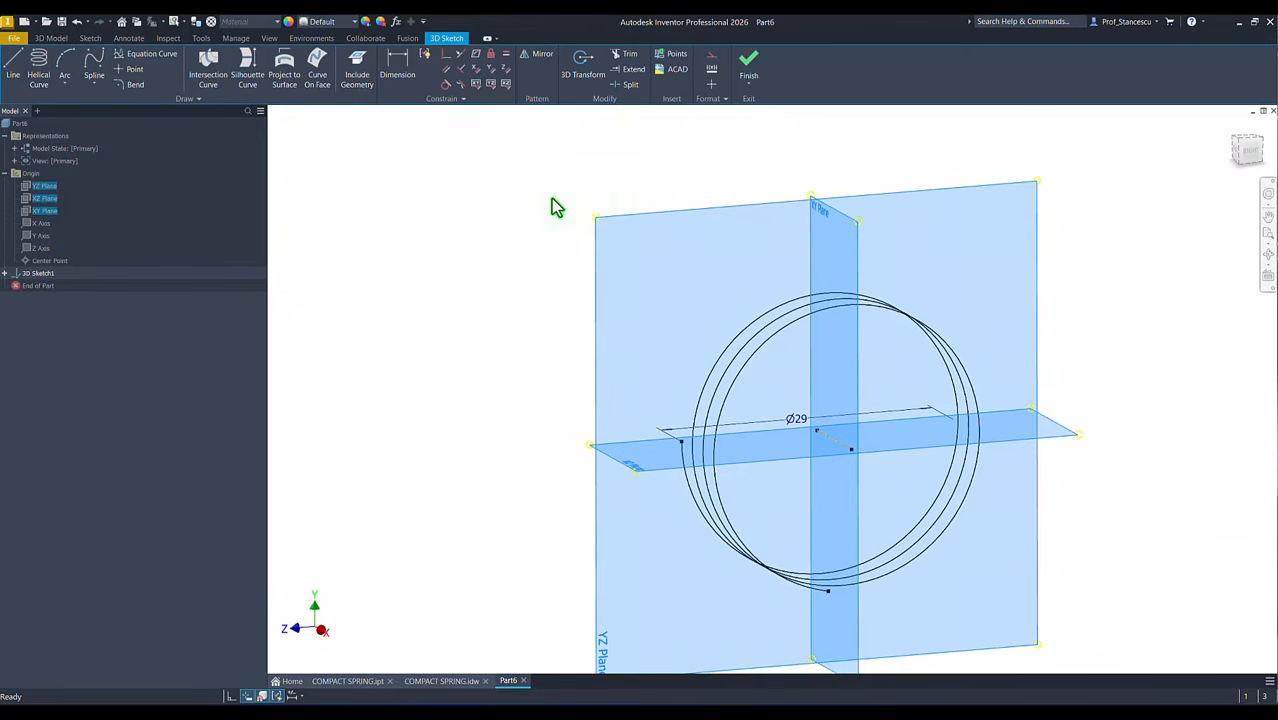
left_click(490, 376)
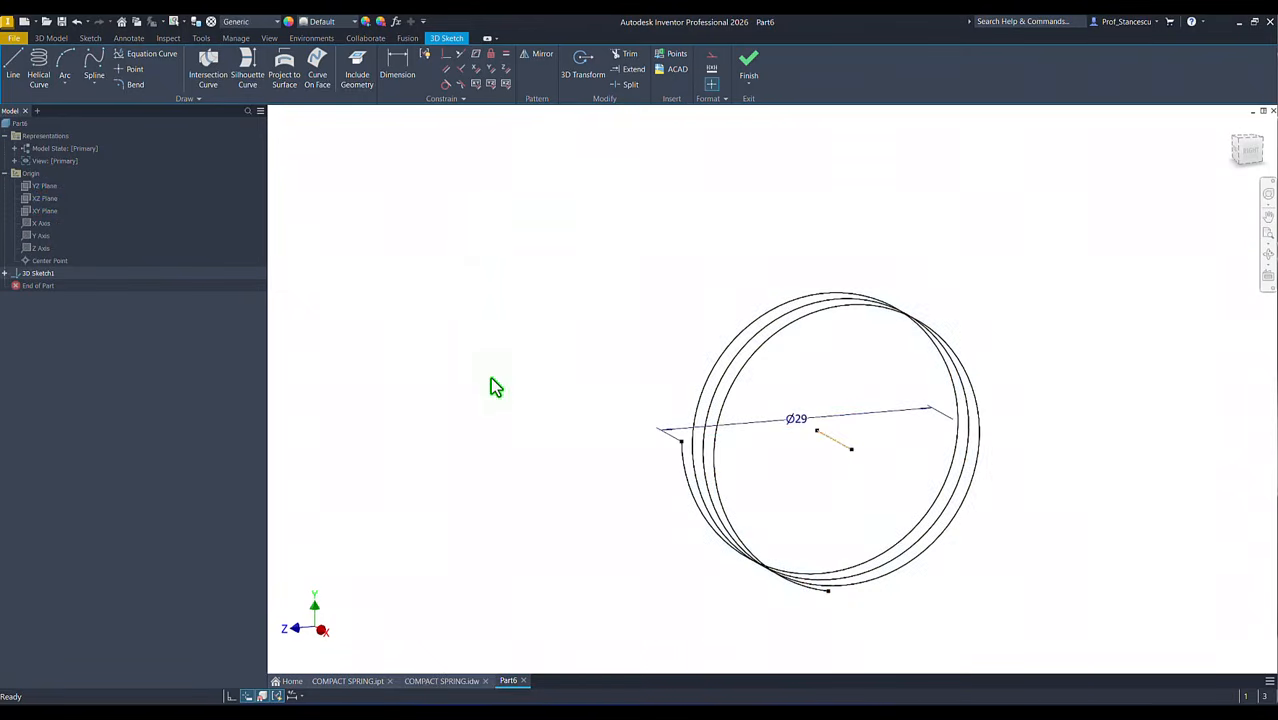
key("F6")
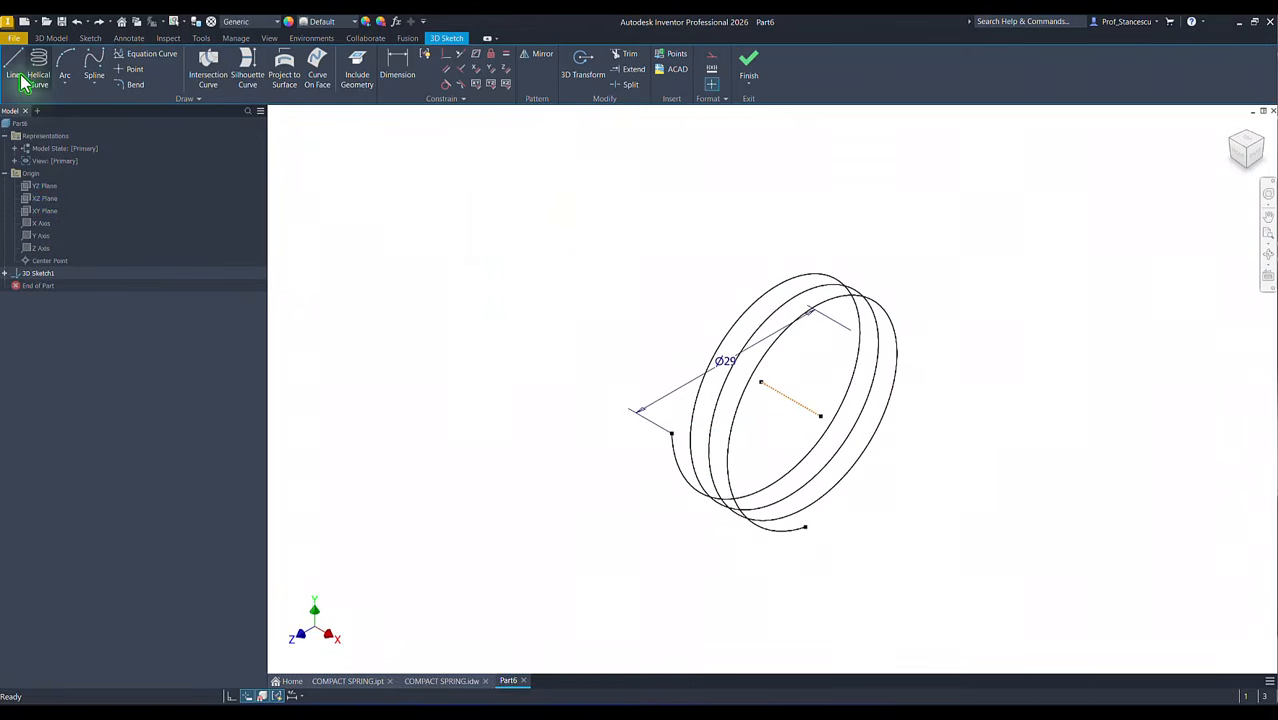
Step: Draw a 54 mm line from the helix's start point, heading upward in the XY plane
left_click(13, 64)
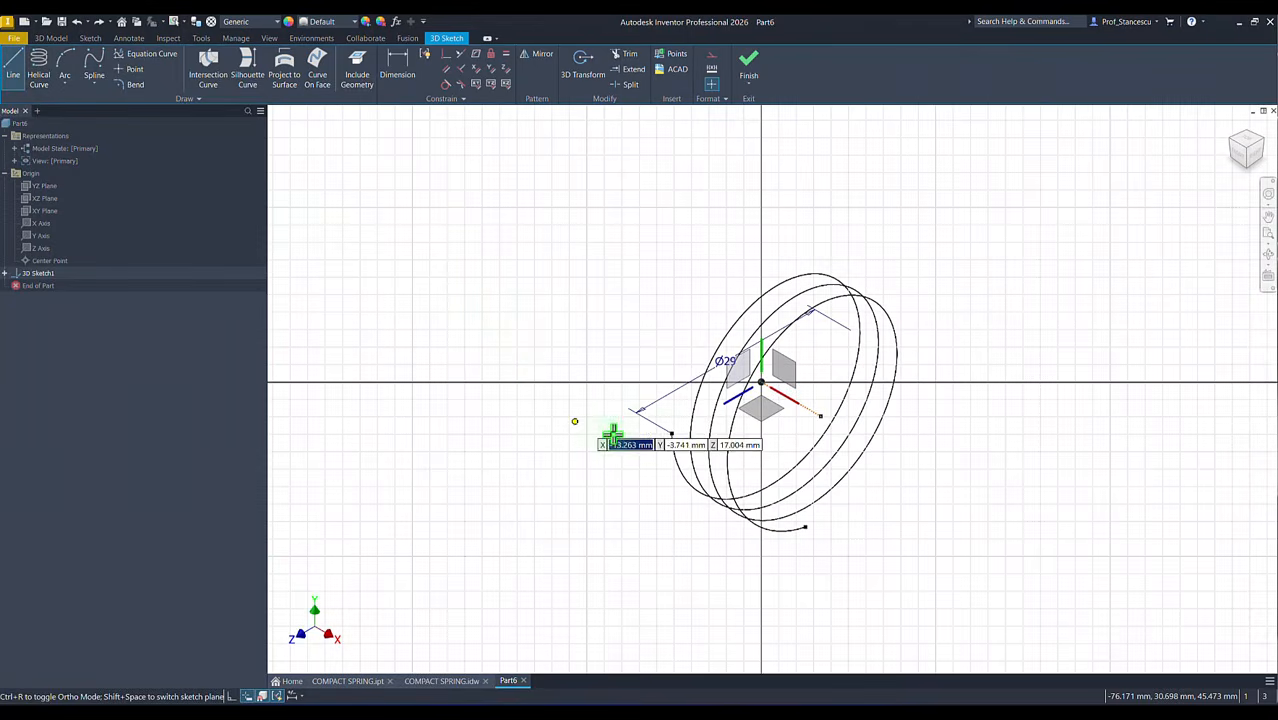
left_click(669, 434)
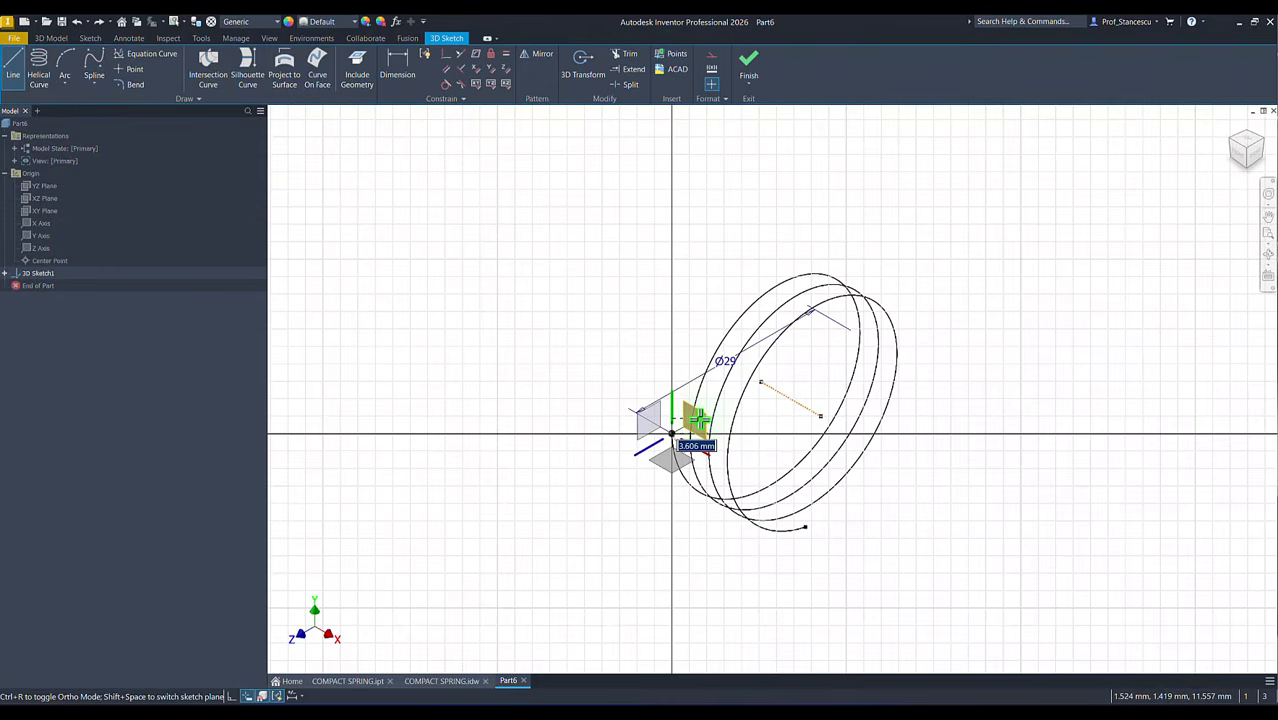
left_click(695, 421)
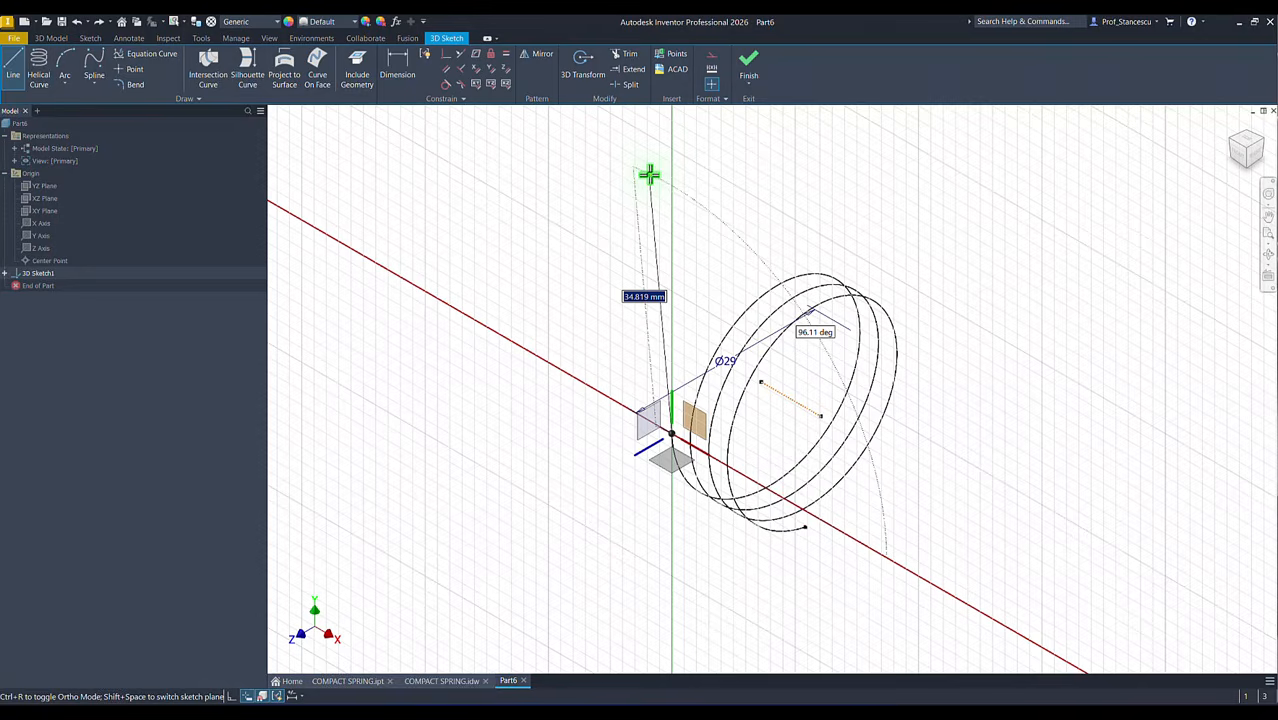
type("54")
key("Return")
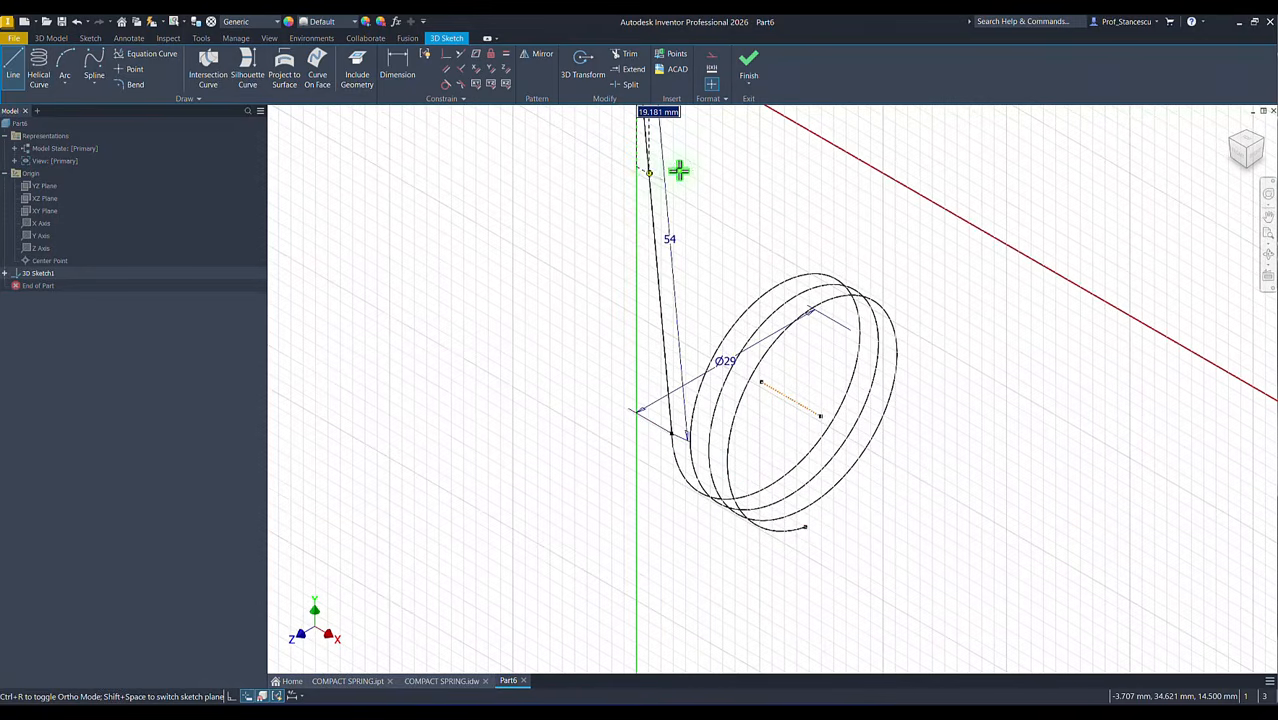
Step: Continue with a 20 mm line from the upper end of the 54 mm line, running backward along the Z direction in the YZ plane
scroll(680, 176, "up", 3)
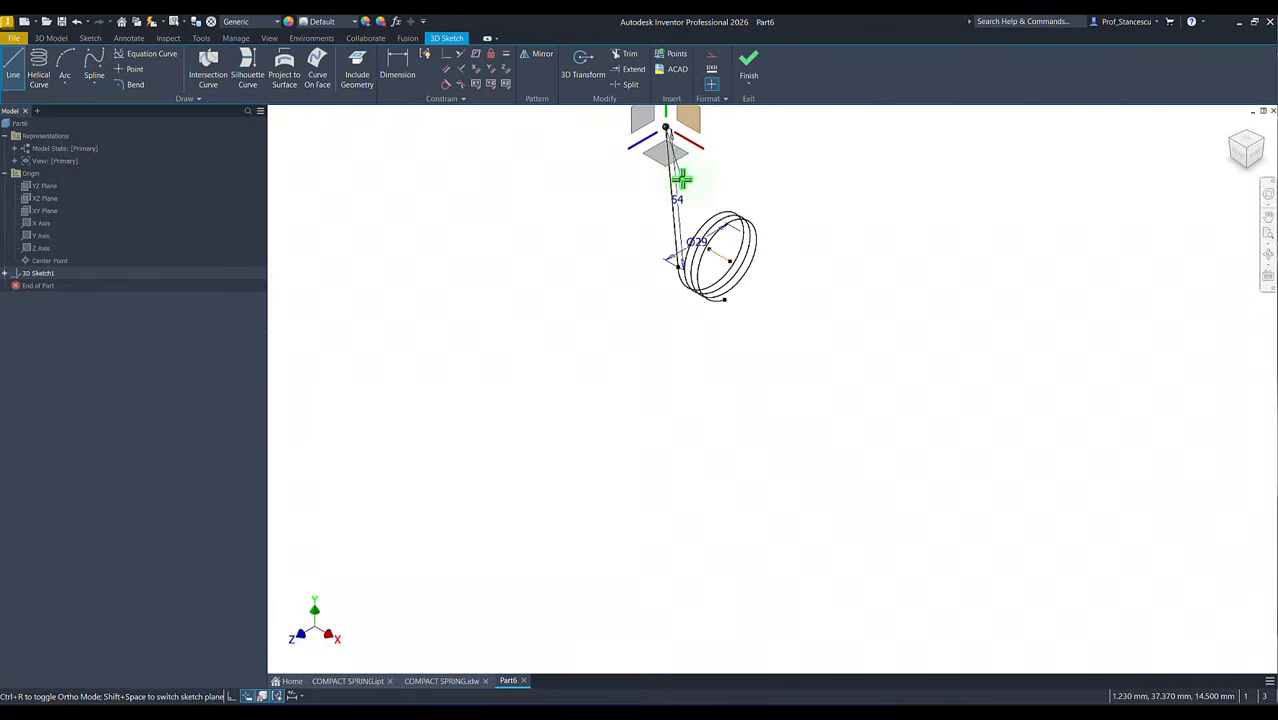
middle_click_drag(690, 178, 682, 350)
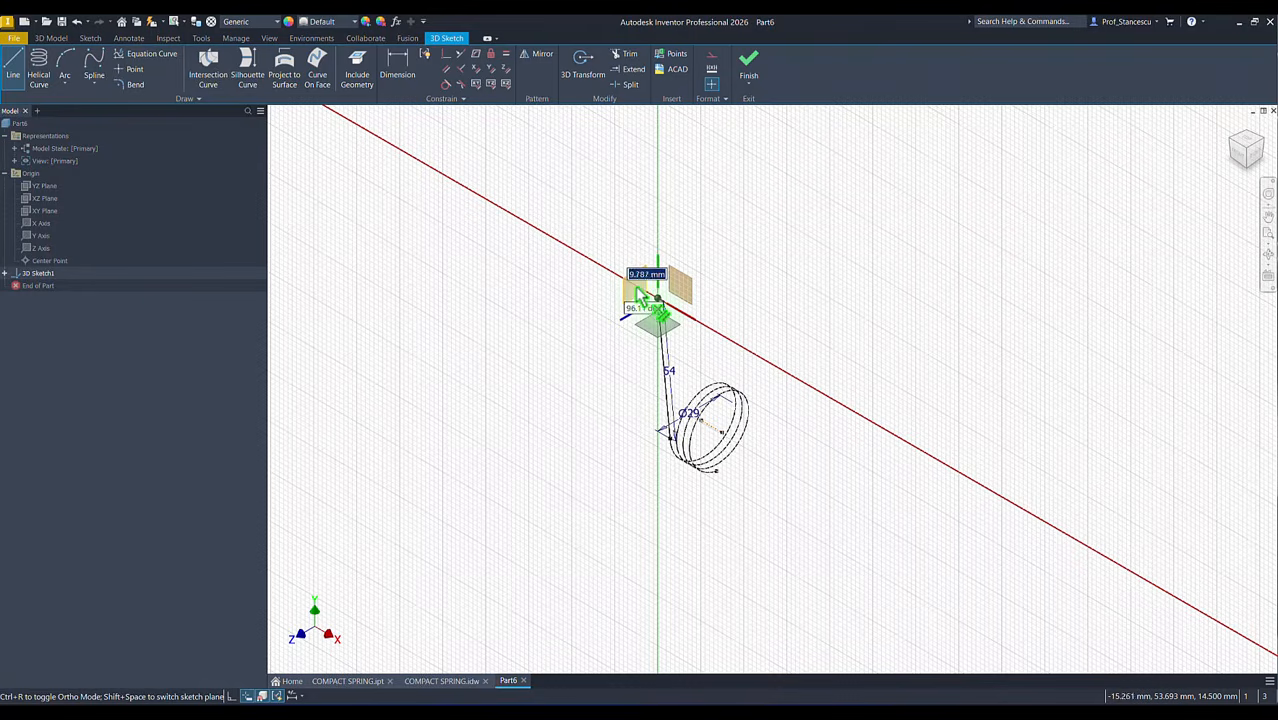
key("shift+space")
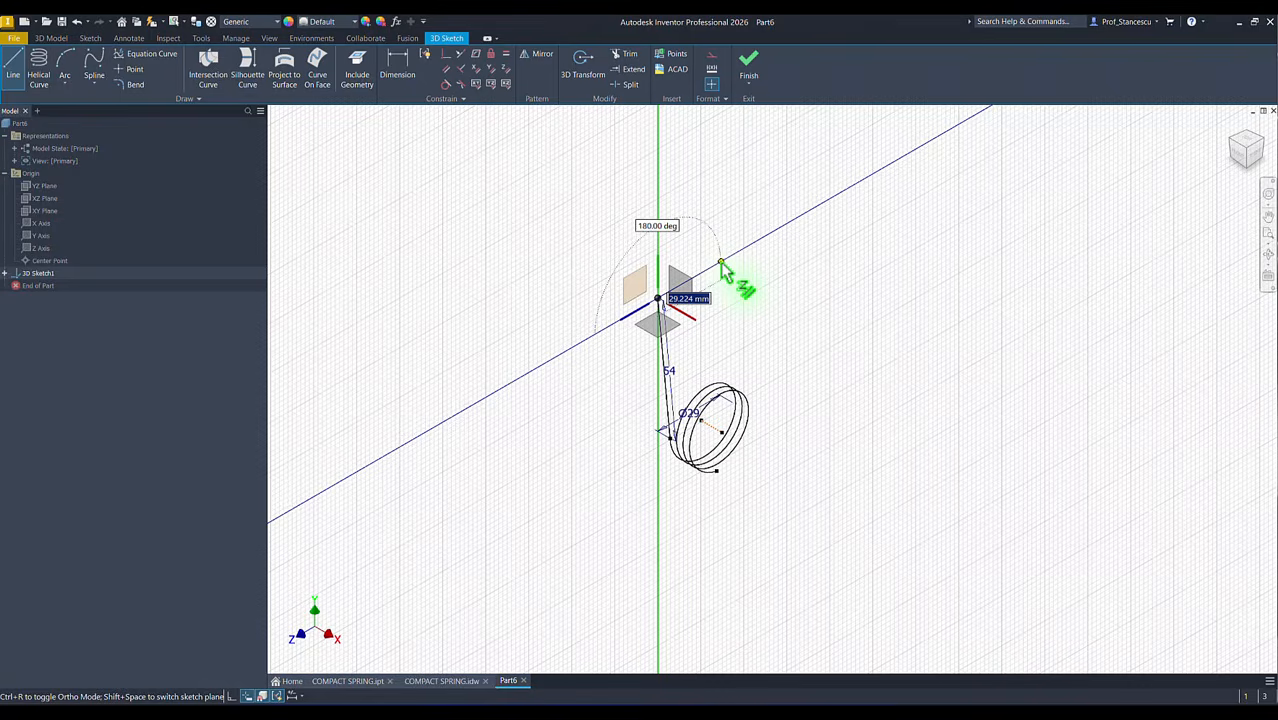
type("0")
key("Return")
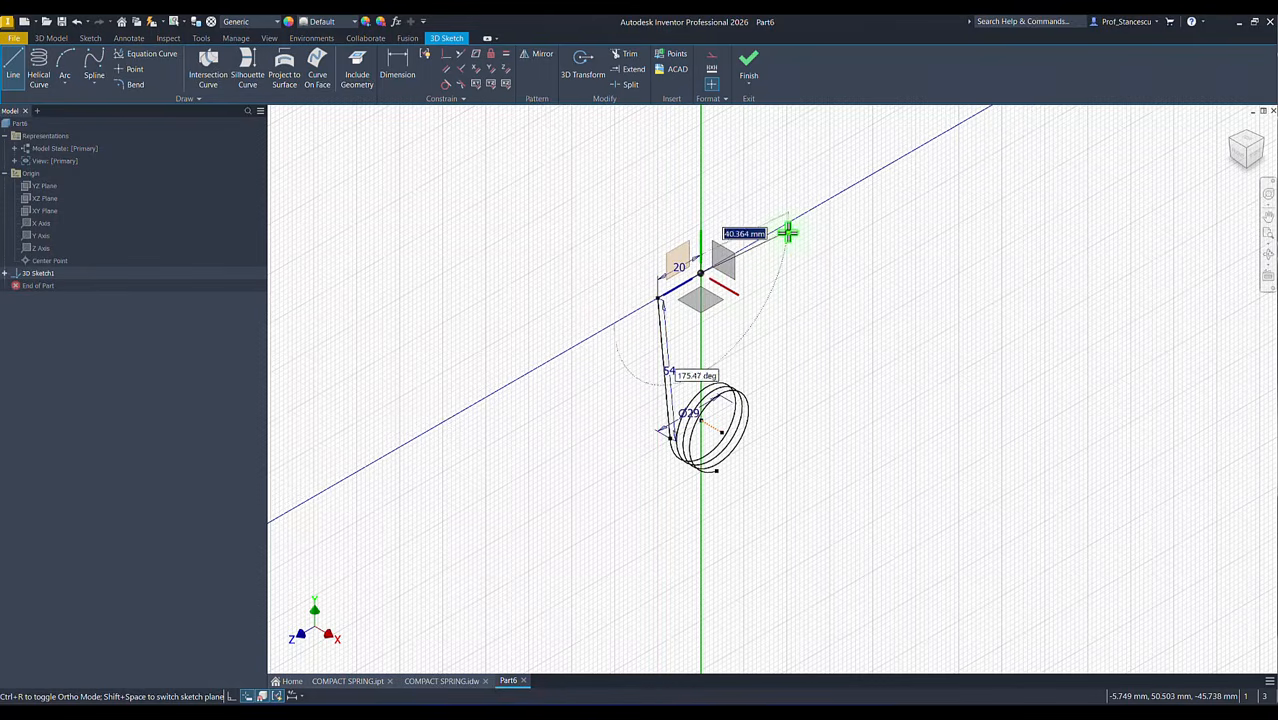
key("Escape")
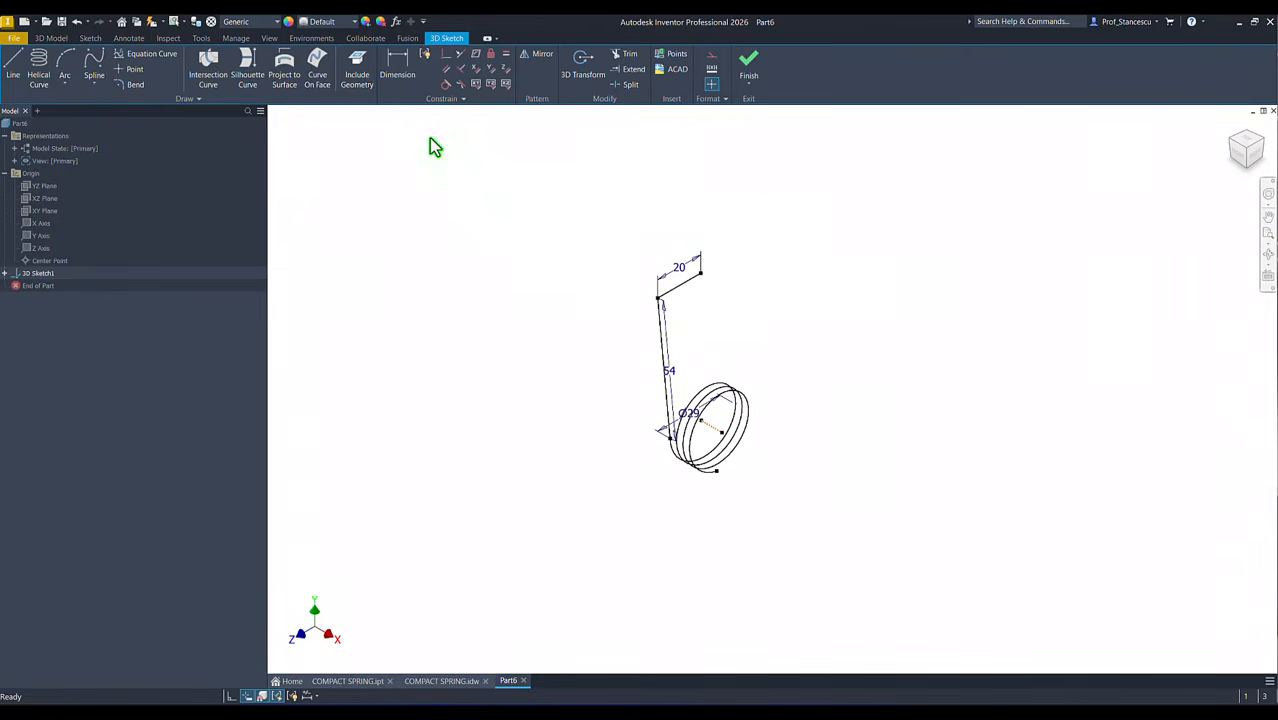
Step: Make the 54 mm line tangent to the helix where they connect
left_click(446, 84)
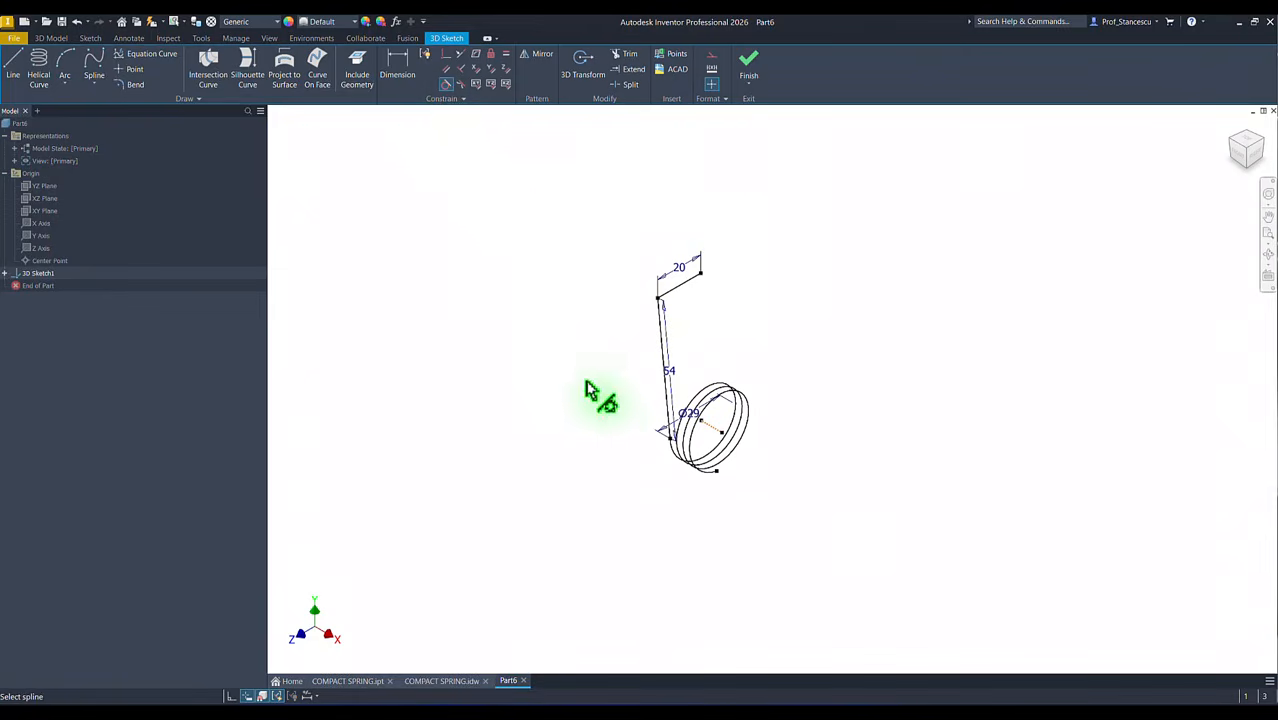
scroll(600, 397, "up", 3)
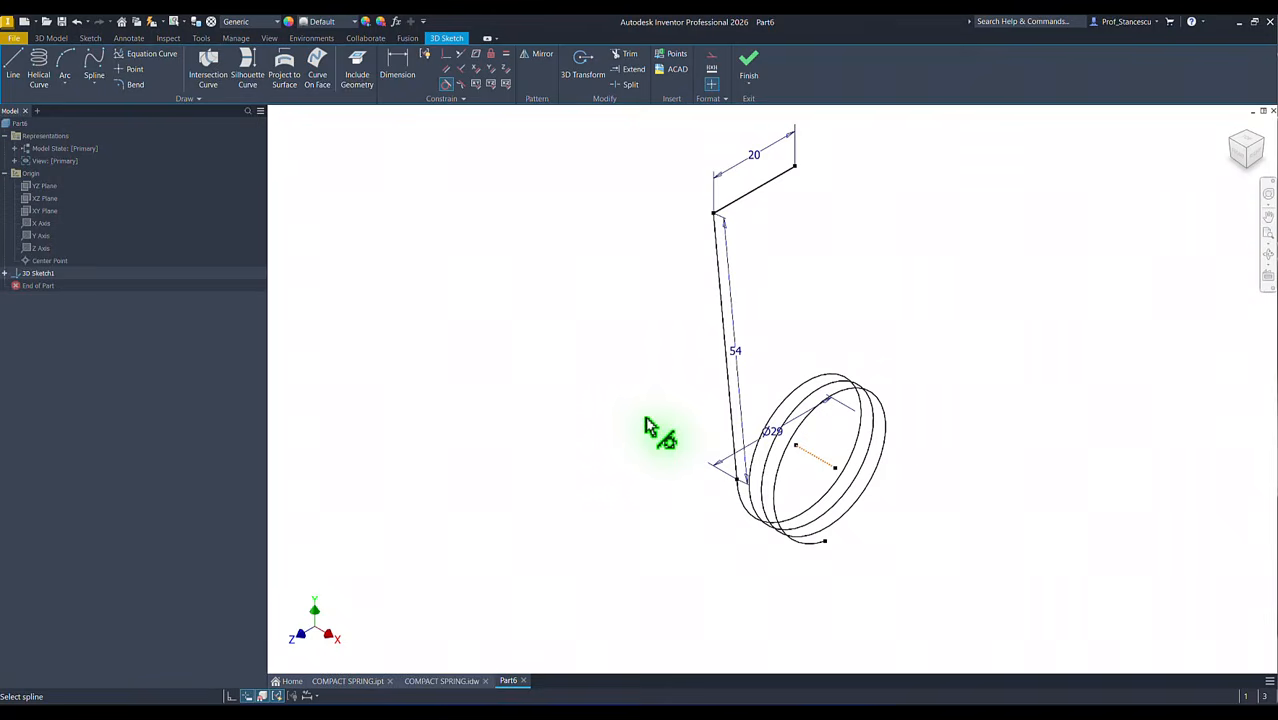
left_click(734, 437)
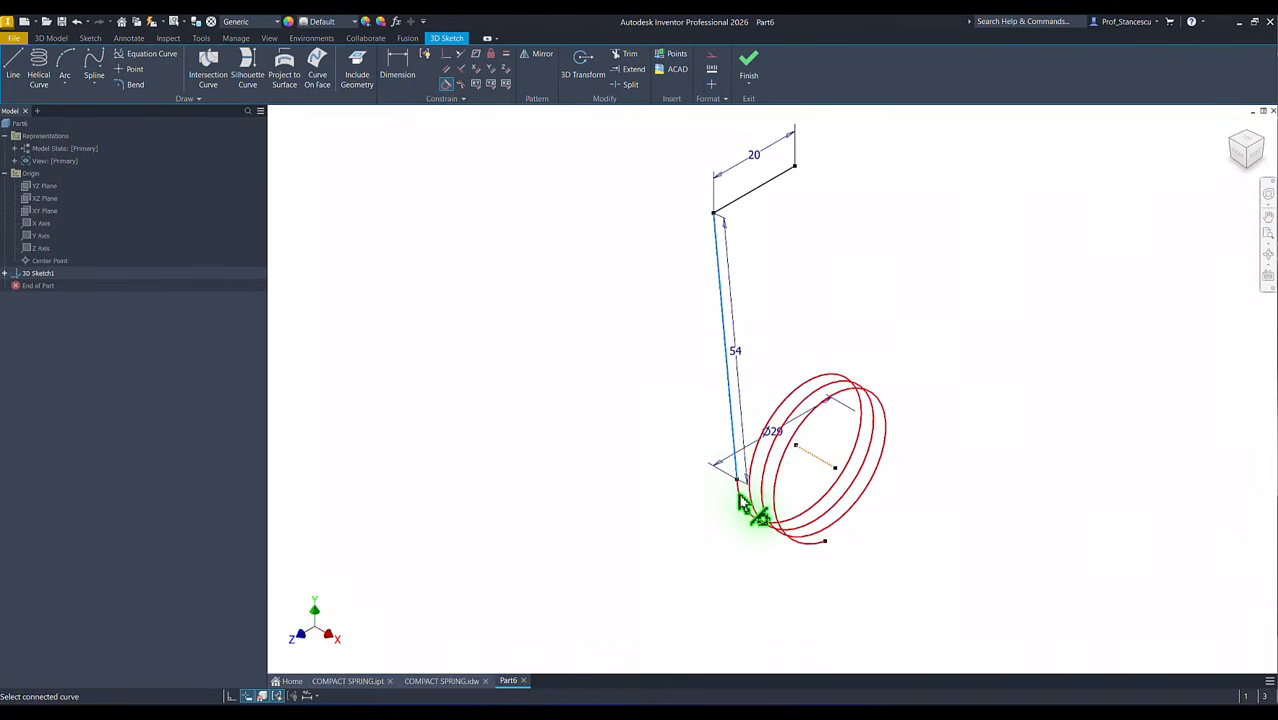
left_click(741, 502)
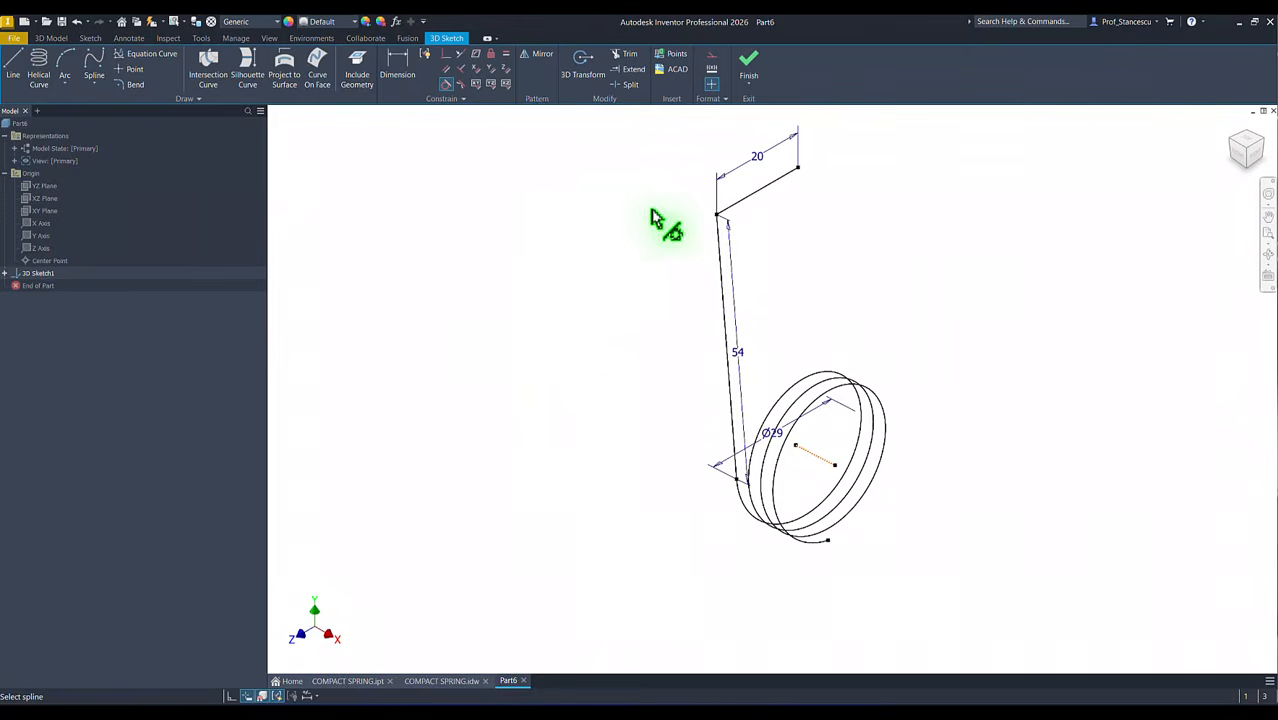
Step: Constrain the 20 mm line perpendicular to the 54 mm line
left_click(461, 68)
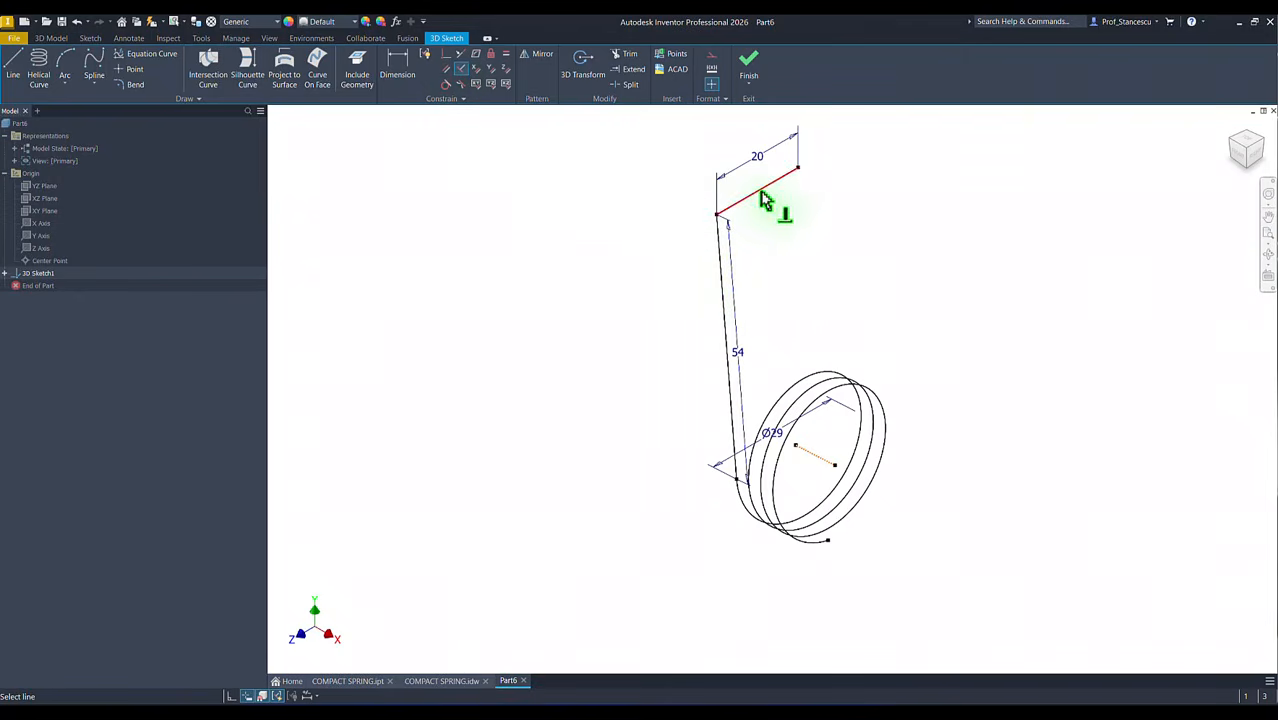
left_click(762, 190)
left_click(721, 271)
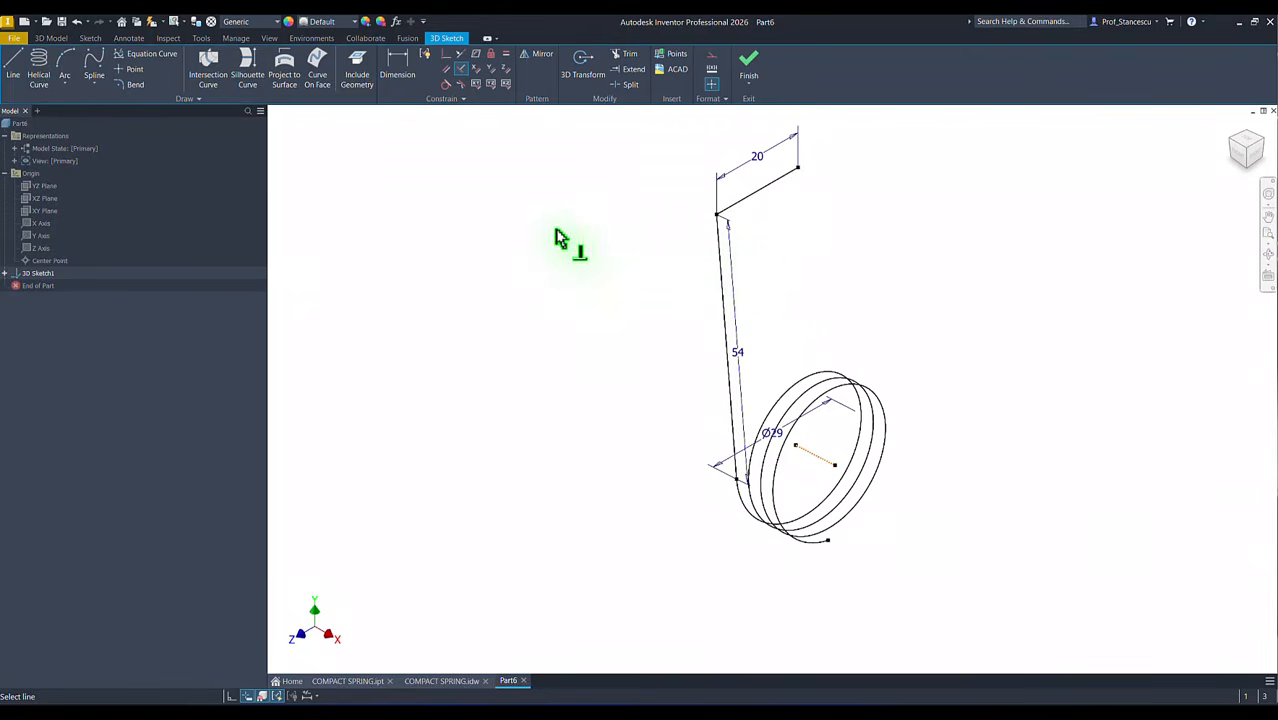
key("F6")
key("Escape")
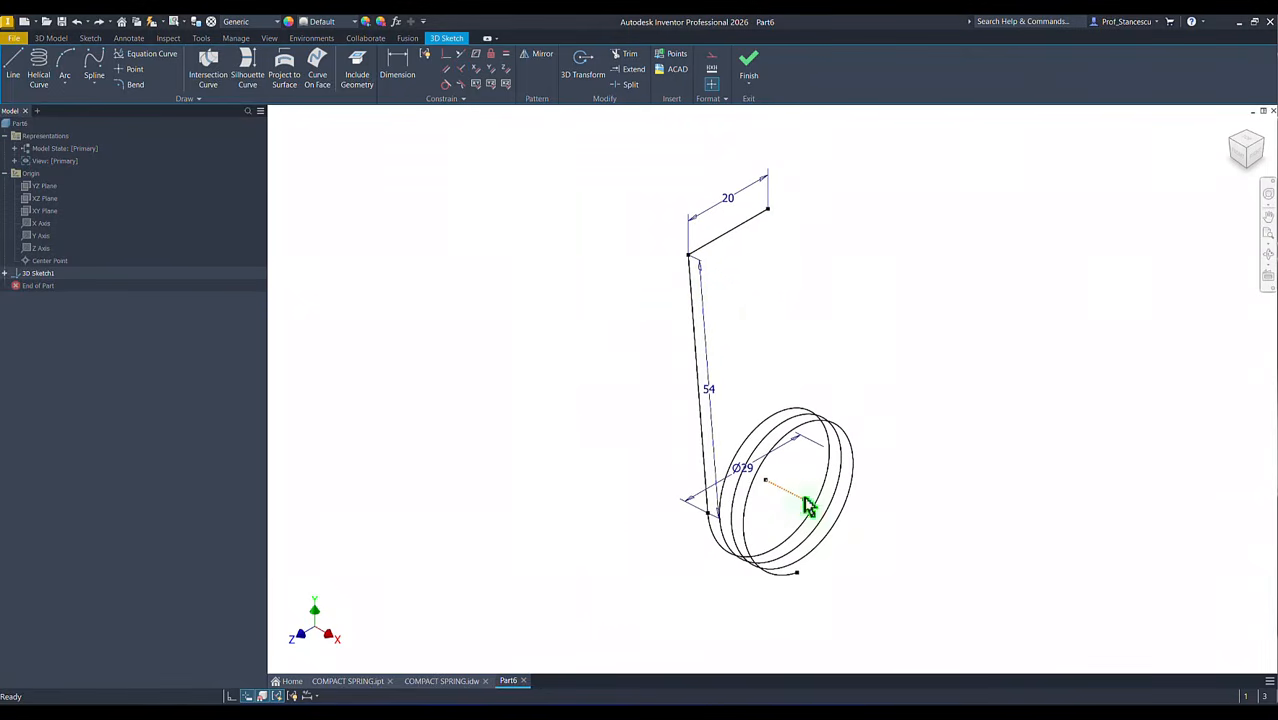
Step: Test the sketch's freedom by moving the helix axis, and constrain that axis parallel to the origin X axis
mouse_move(799, 494)
left_mouse_down()
mouse_move(699, 516)
mouse_move(642, 562)
left_mouse_up()
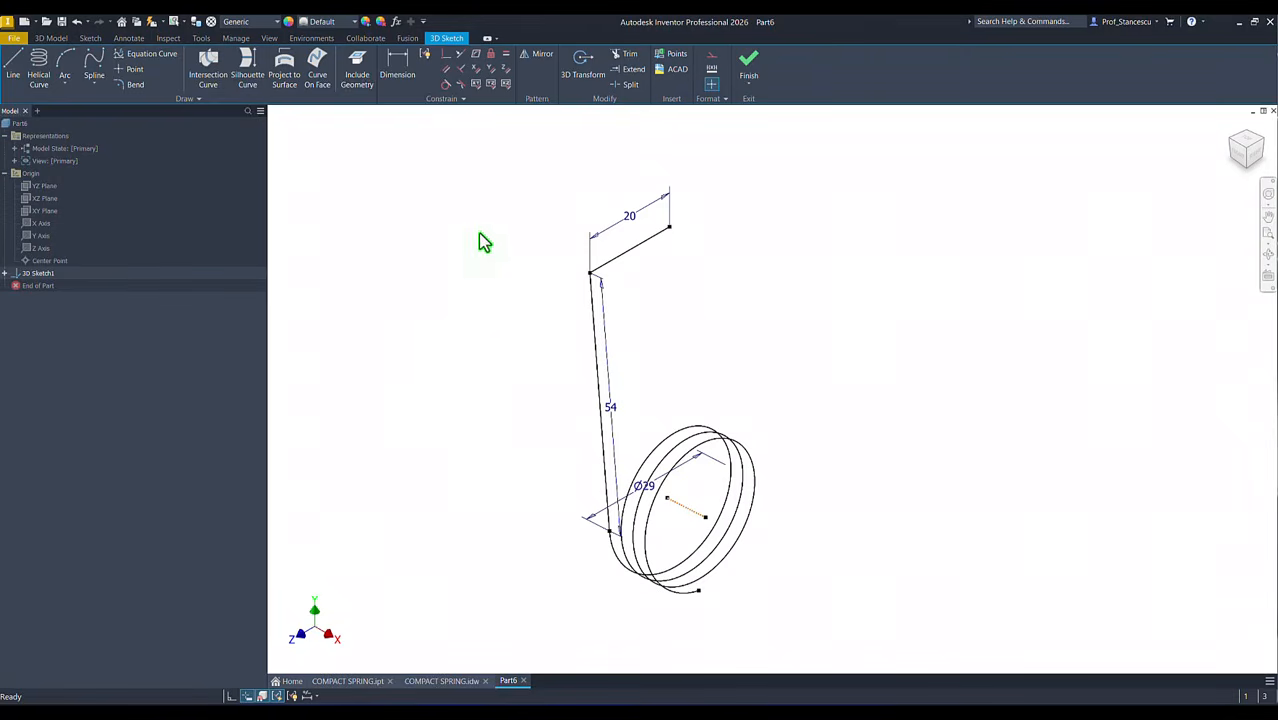
left_click(447, 70)
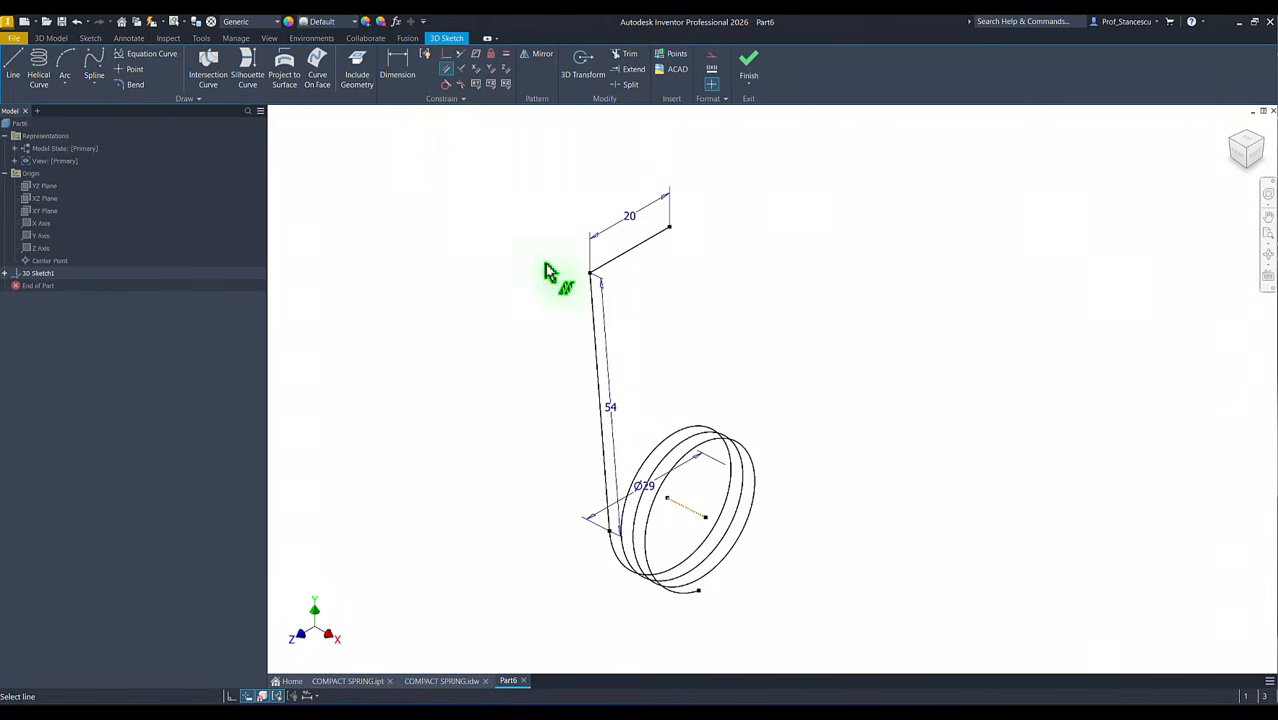
left_click(686, 510)
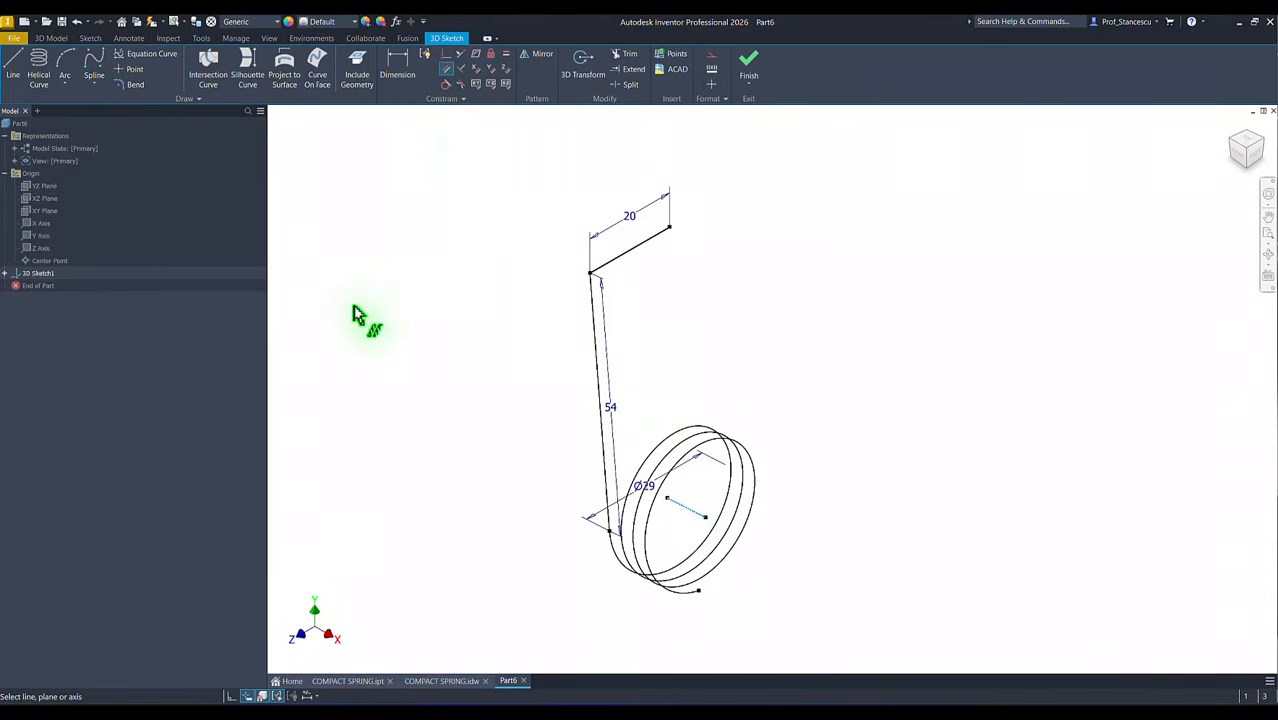
left_click(42, 229)
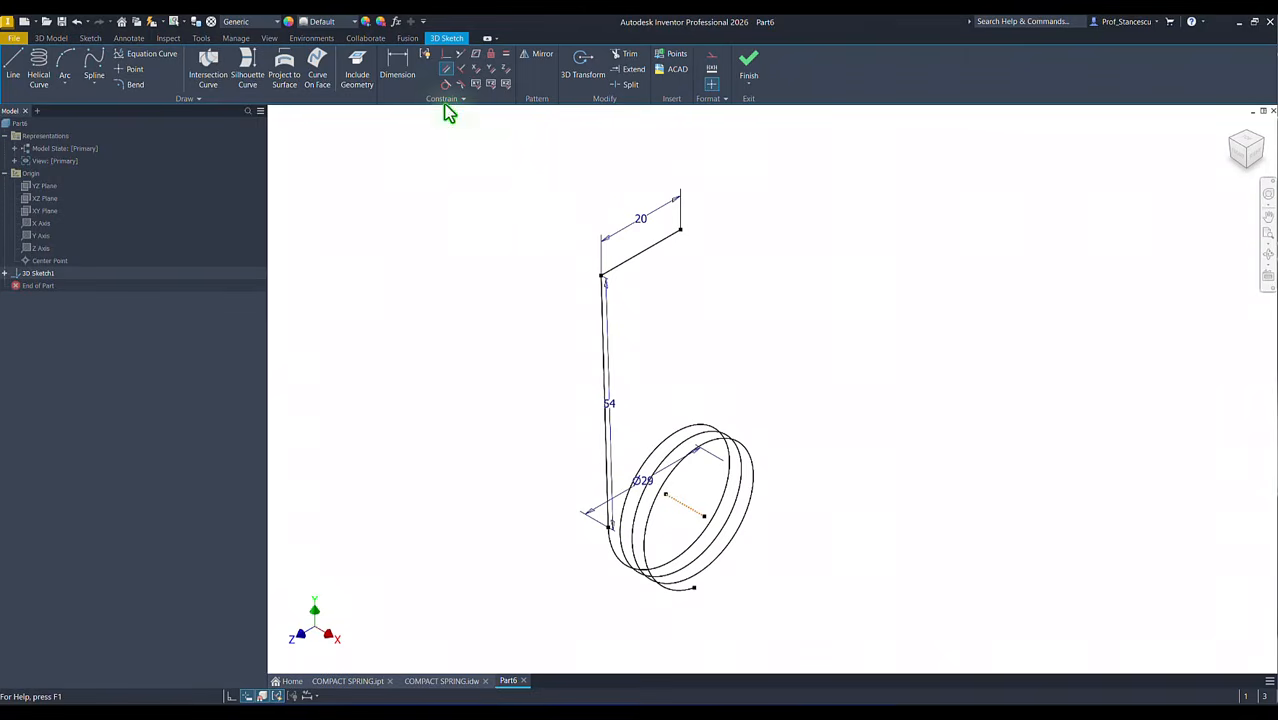
Step: Make the start point of the helix axis coincident with the origin's center point
left_click(446, 55)
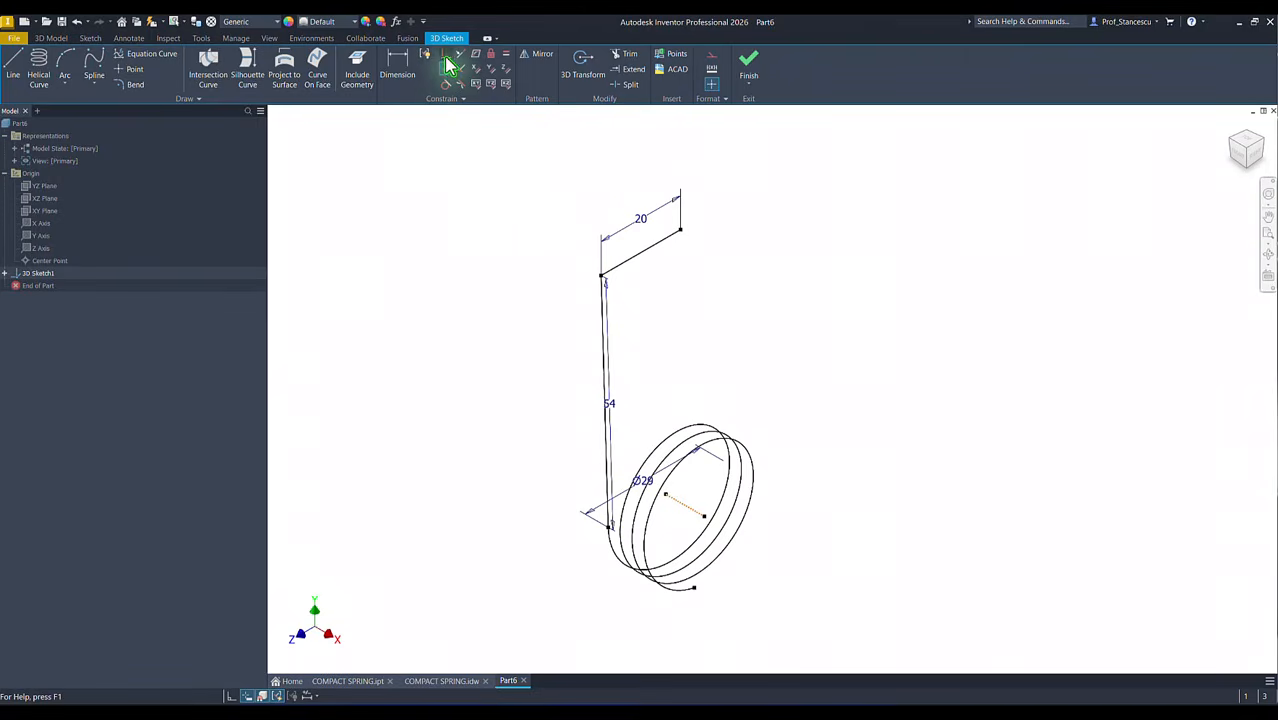
left_click(676, 507)
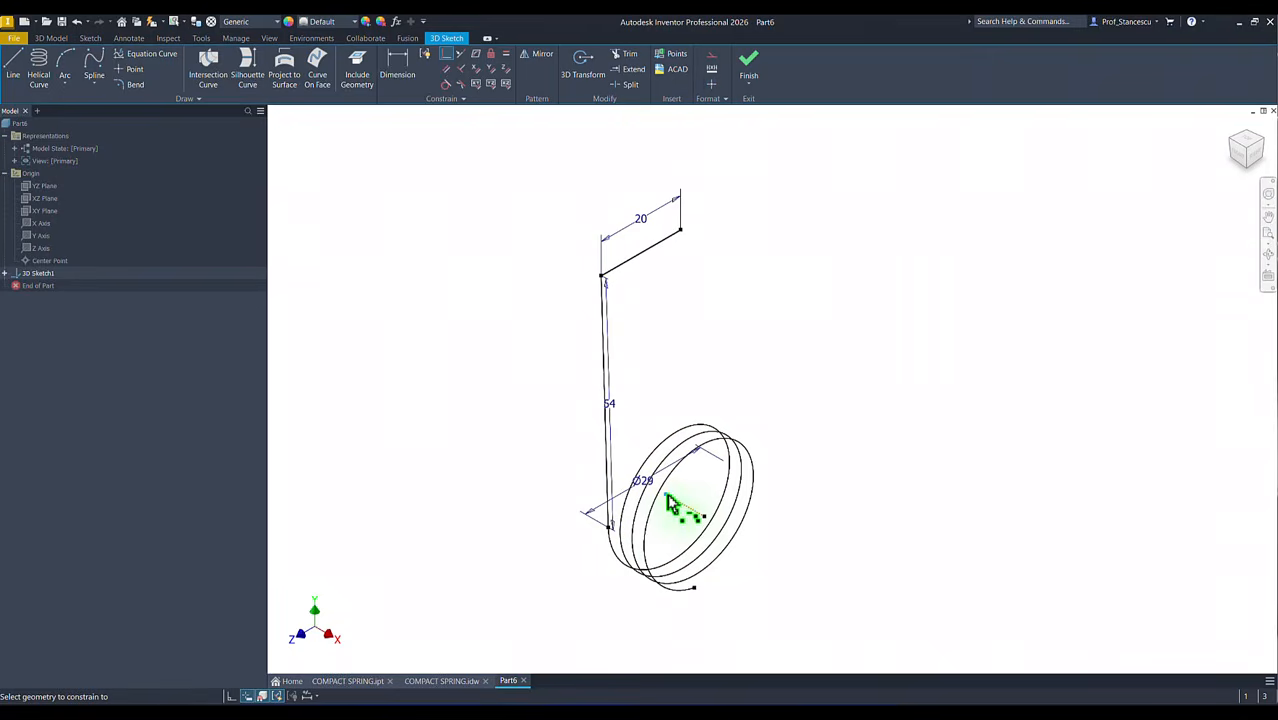
left_click(47, 264)
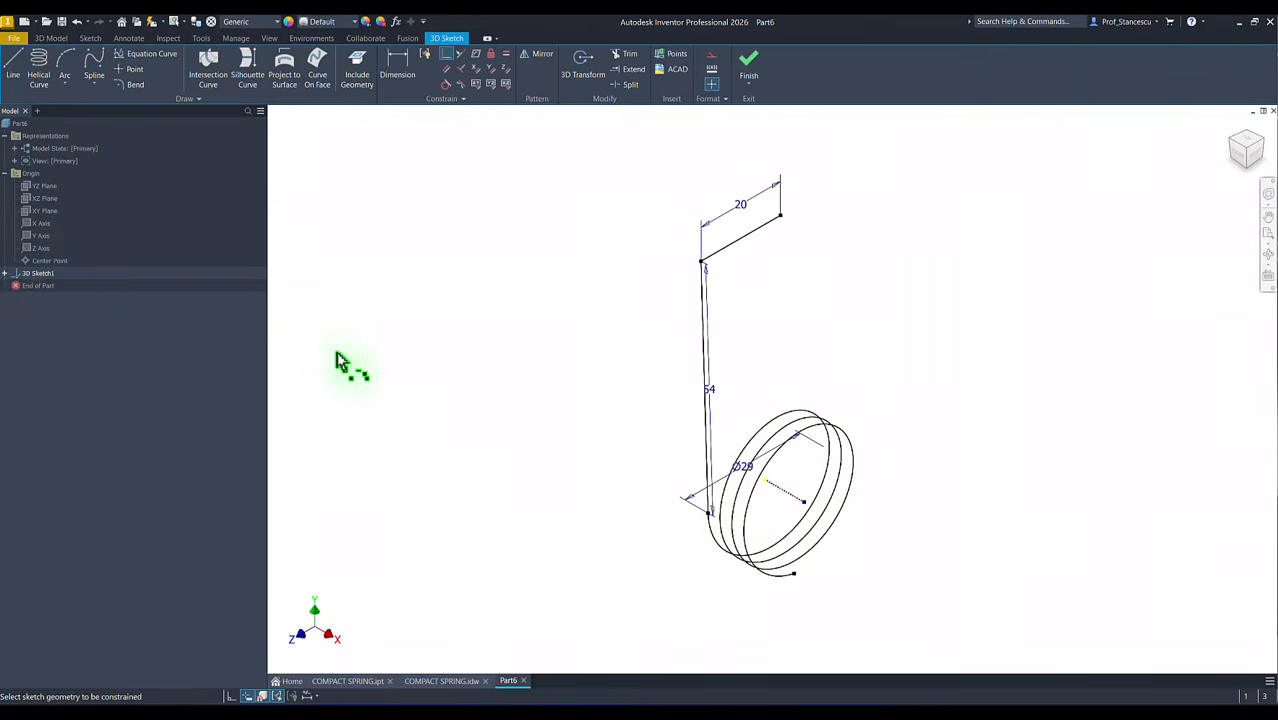
right_click(432, 360)
left_click(478, 362)
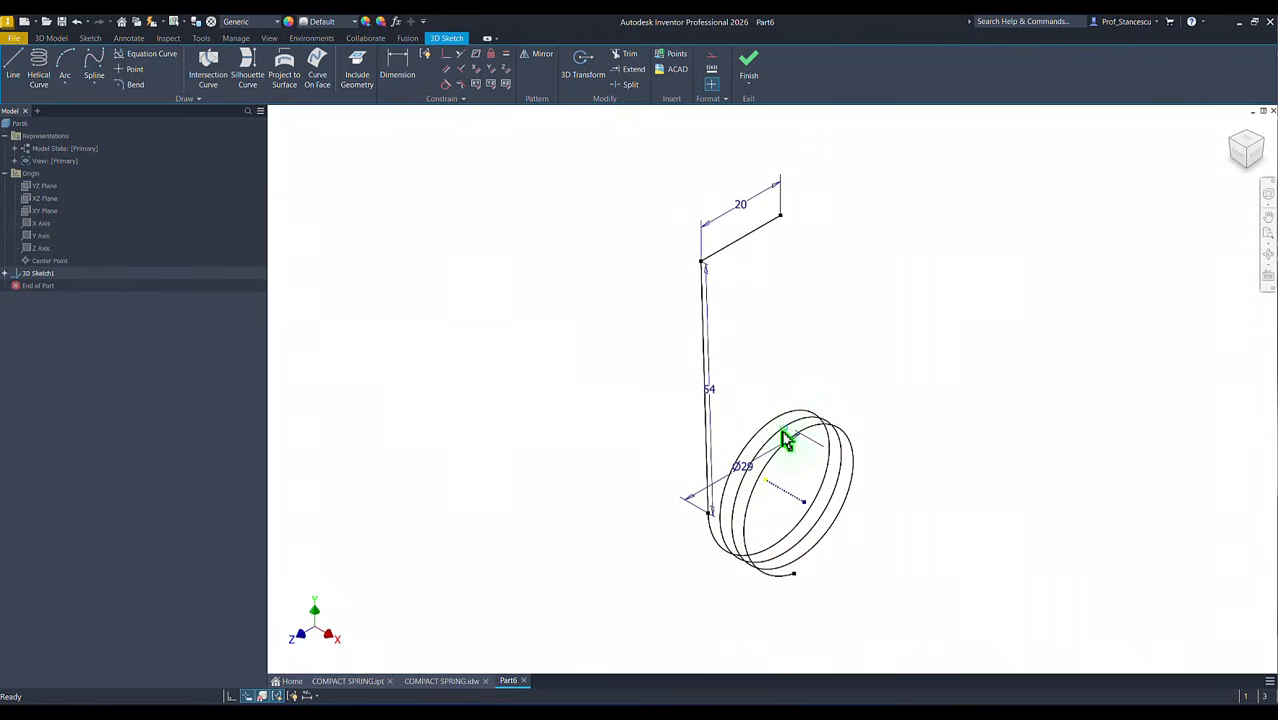
Step: Move the 54 mm length and 29 mm diameter dimensions away from the spring geometry
left_click(737, 458)
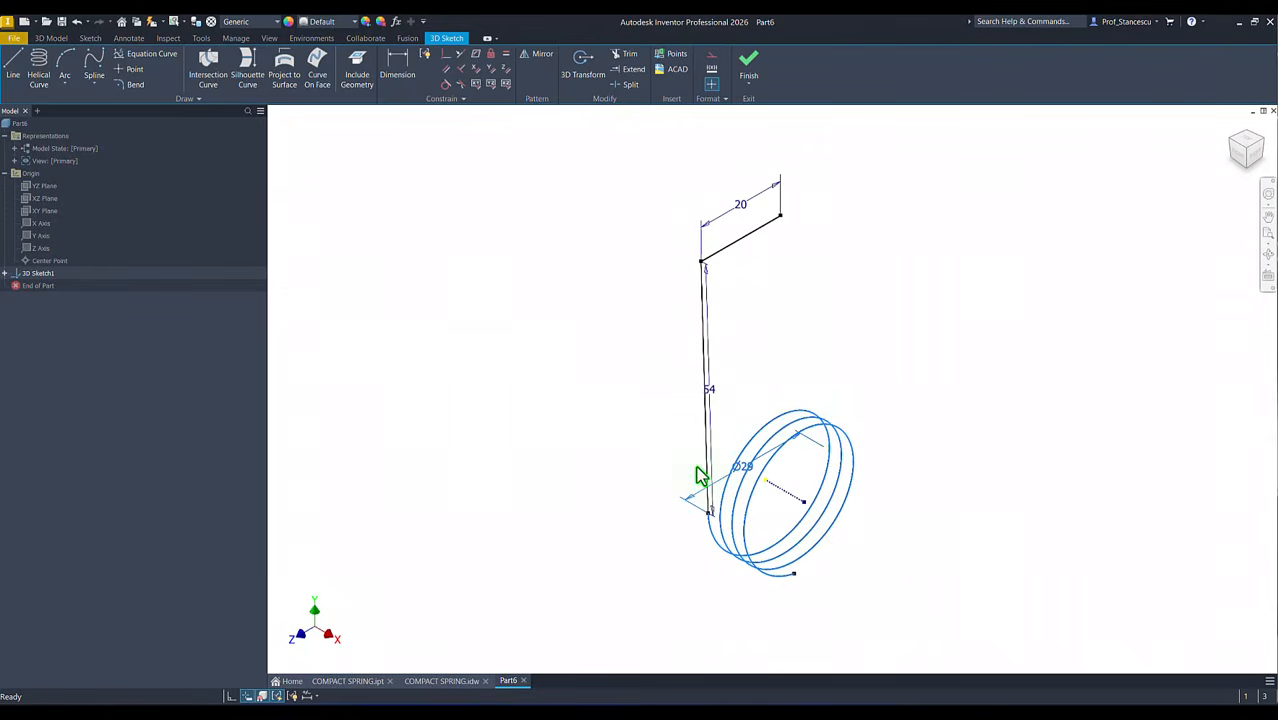
left_click(783, 489)
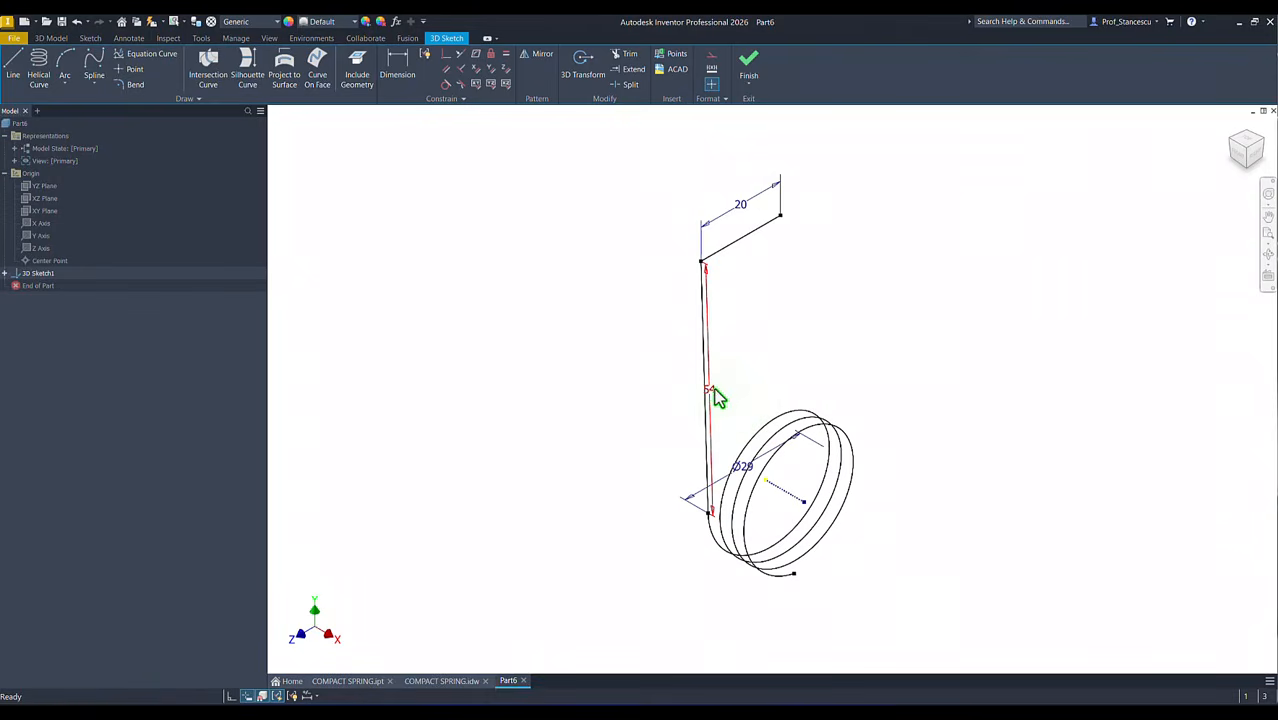
left_click_drag(715, 401, 641, 392)
left_click(745, 470)
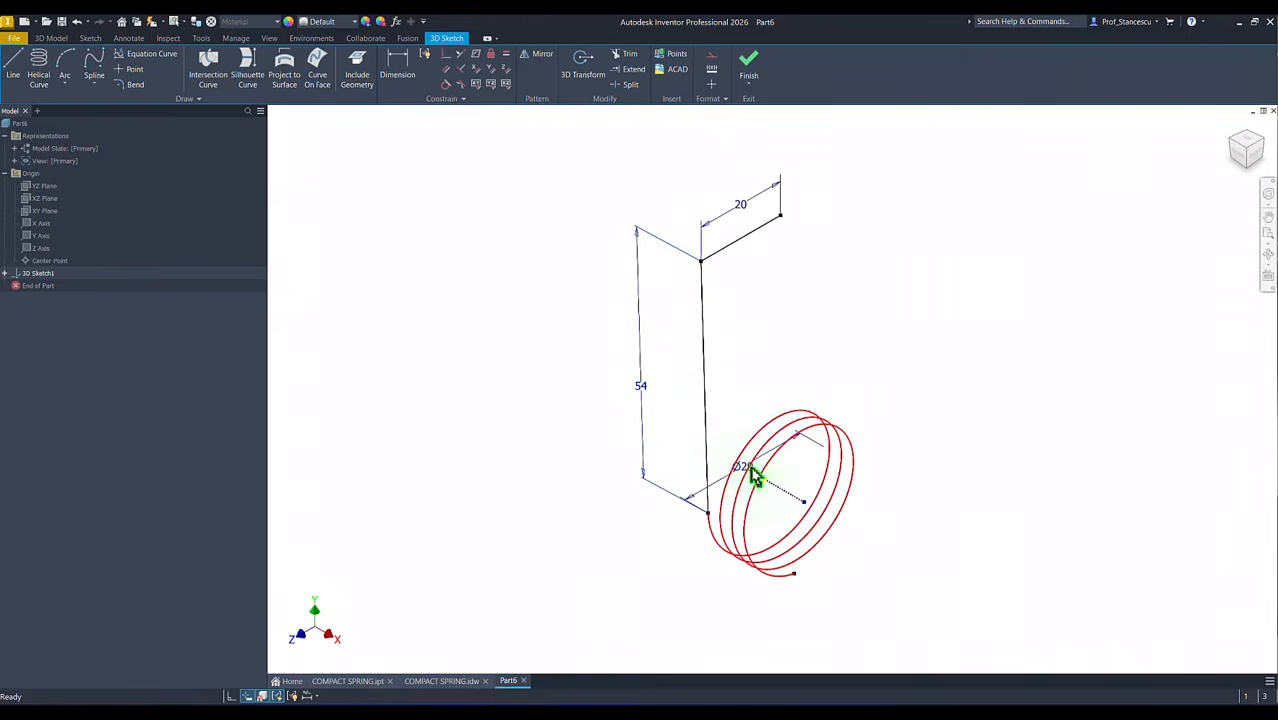
left_click_drag(745, 471, 676, 439)
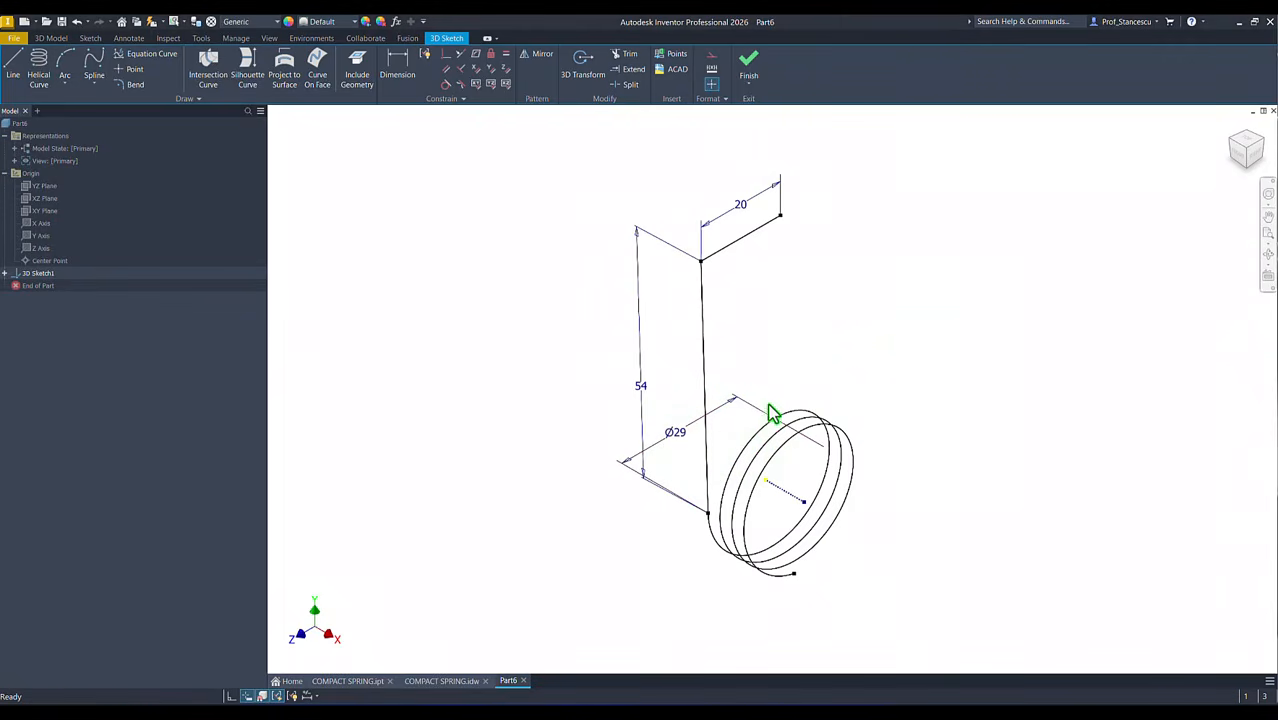
Step: Draw a 55 mm line from the helix's free end point, heading backward away from the coil
scroll(672, 484, "up", 5)
scroll(631, 482, "up", 2)
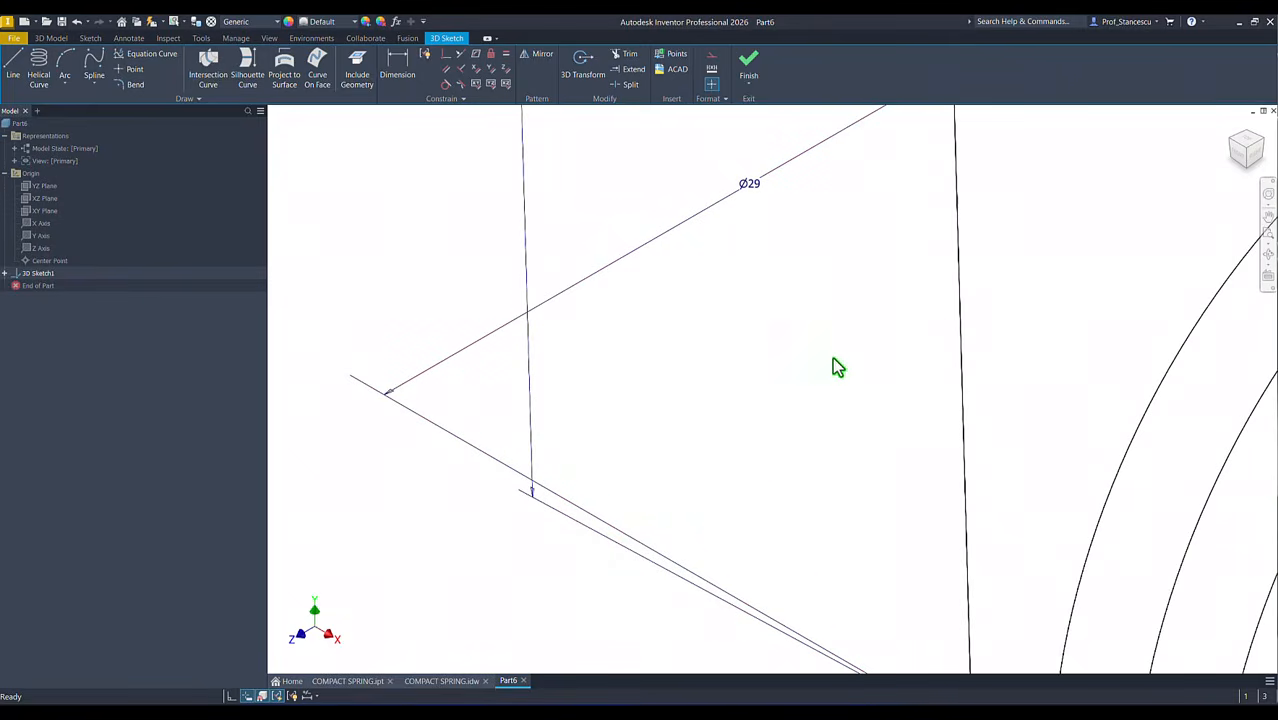
left_click(1245, 152)
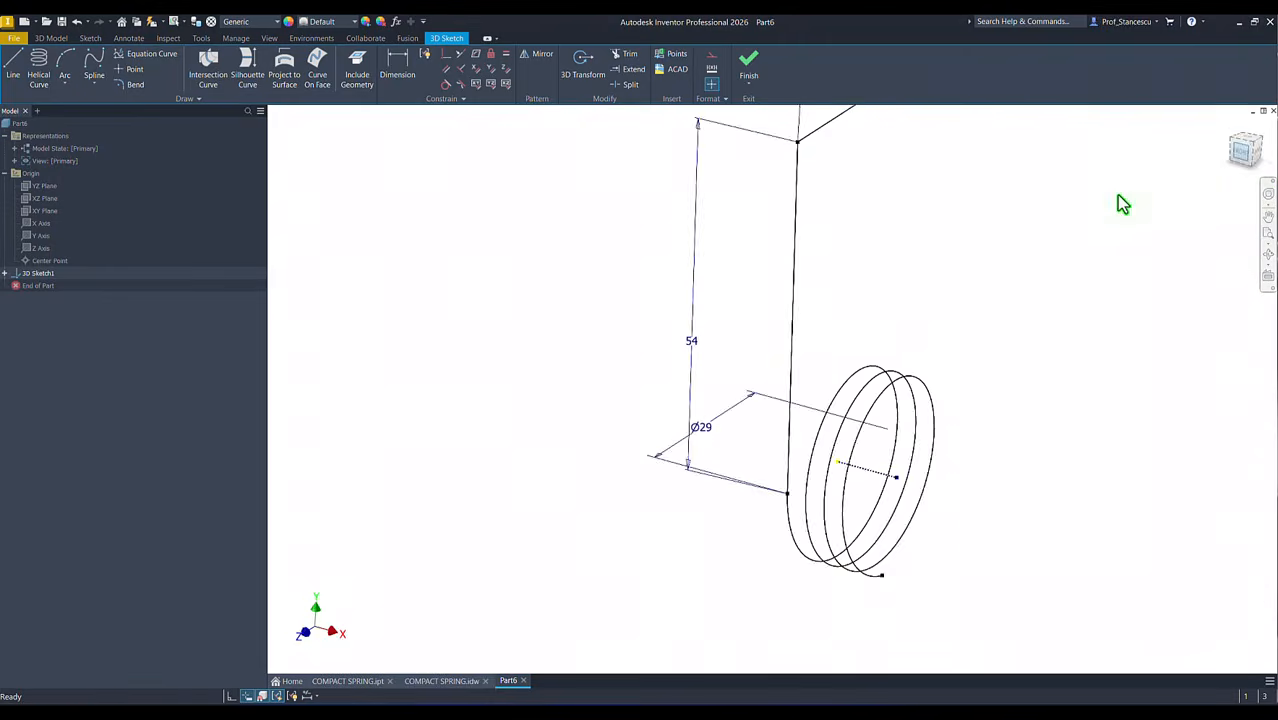
scroll(867, 435, "up", 2)
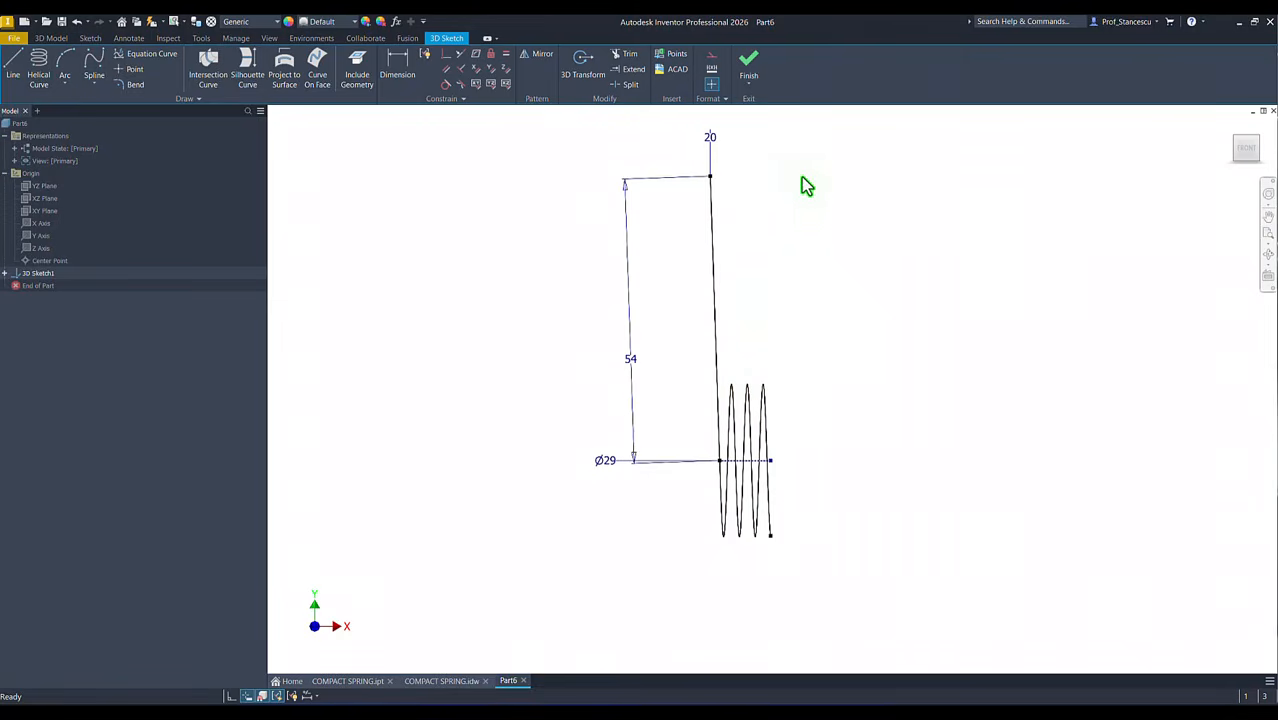
key("F6")
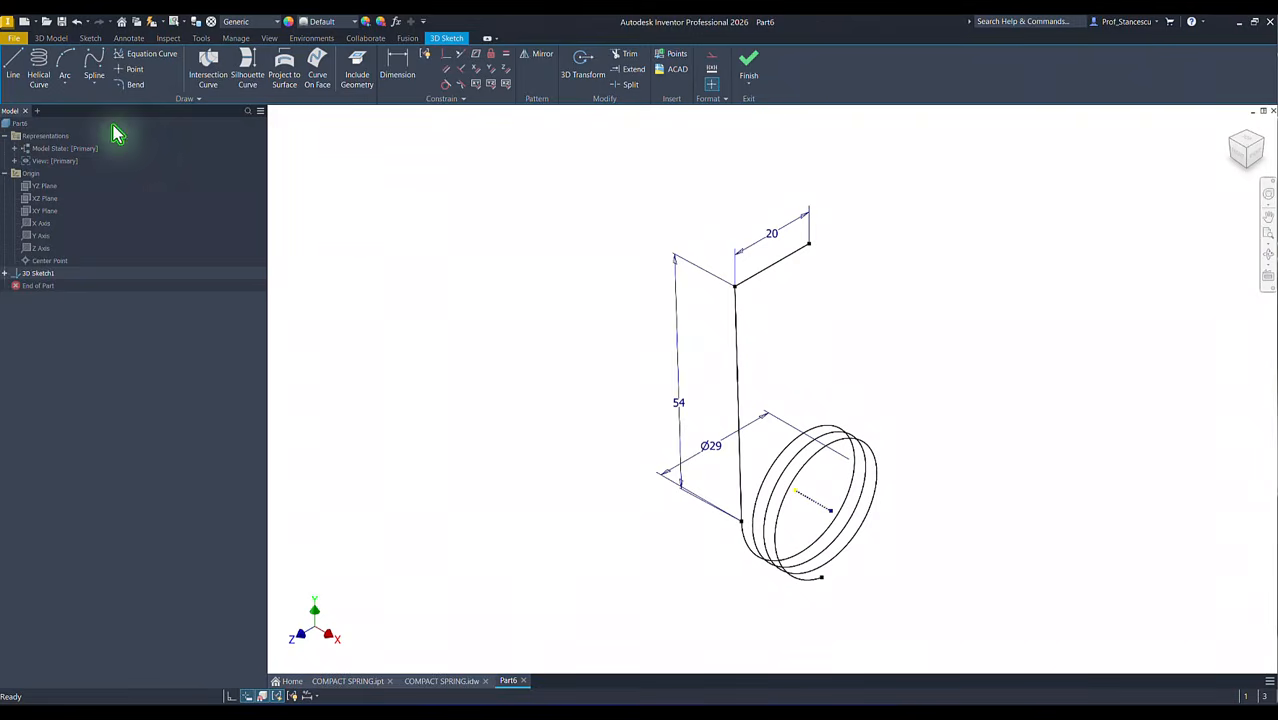
left_click(13, 66)
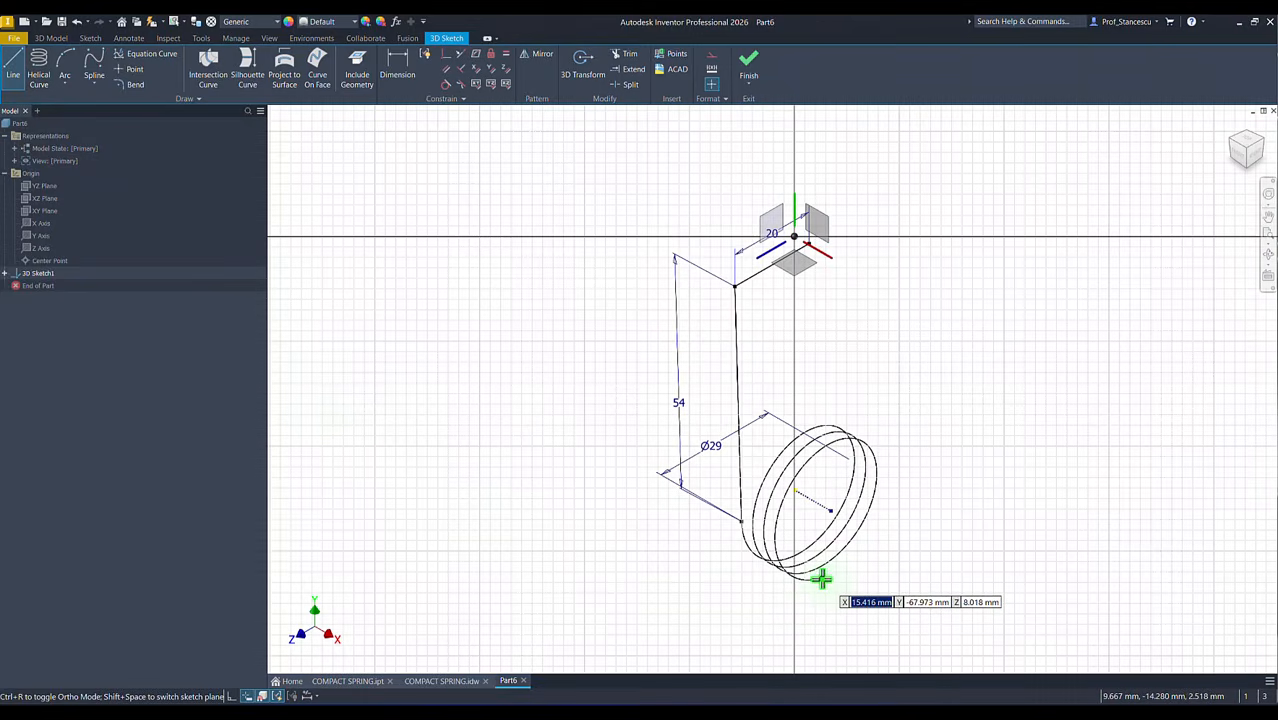
left_click(820, 578)
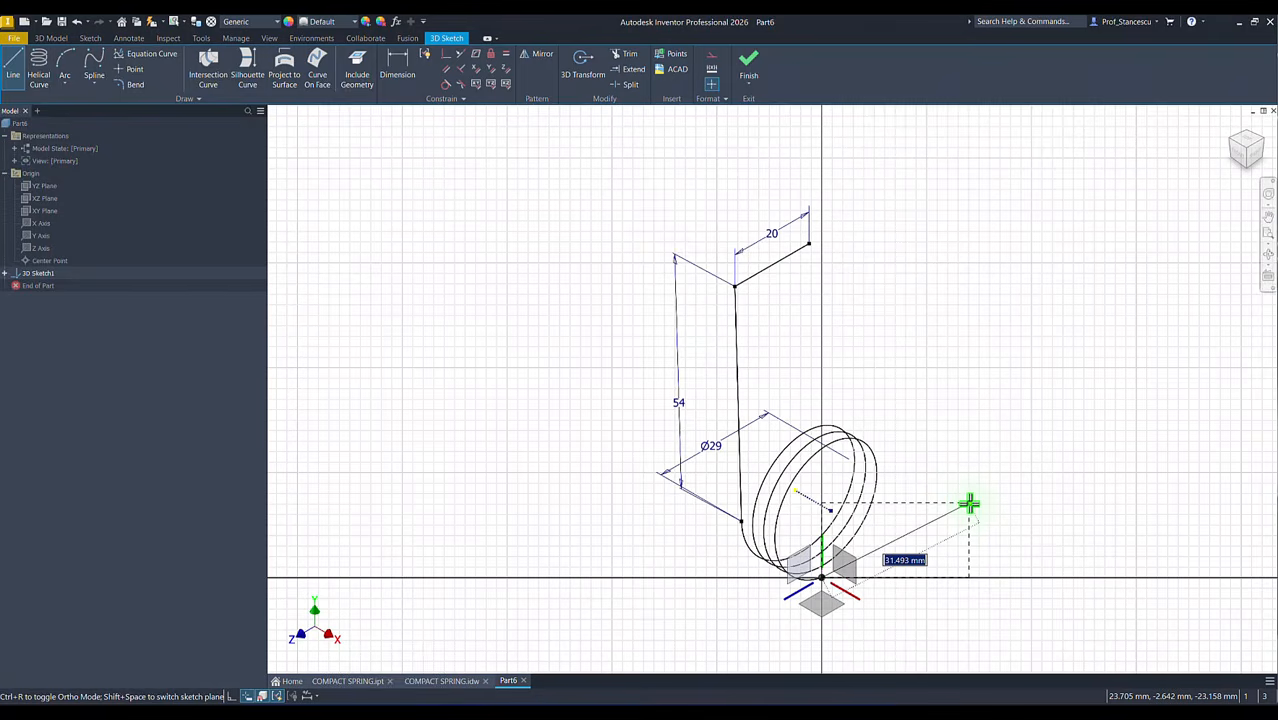
type("55")
key("Return")
key("Escape")
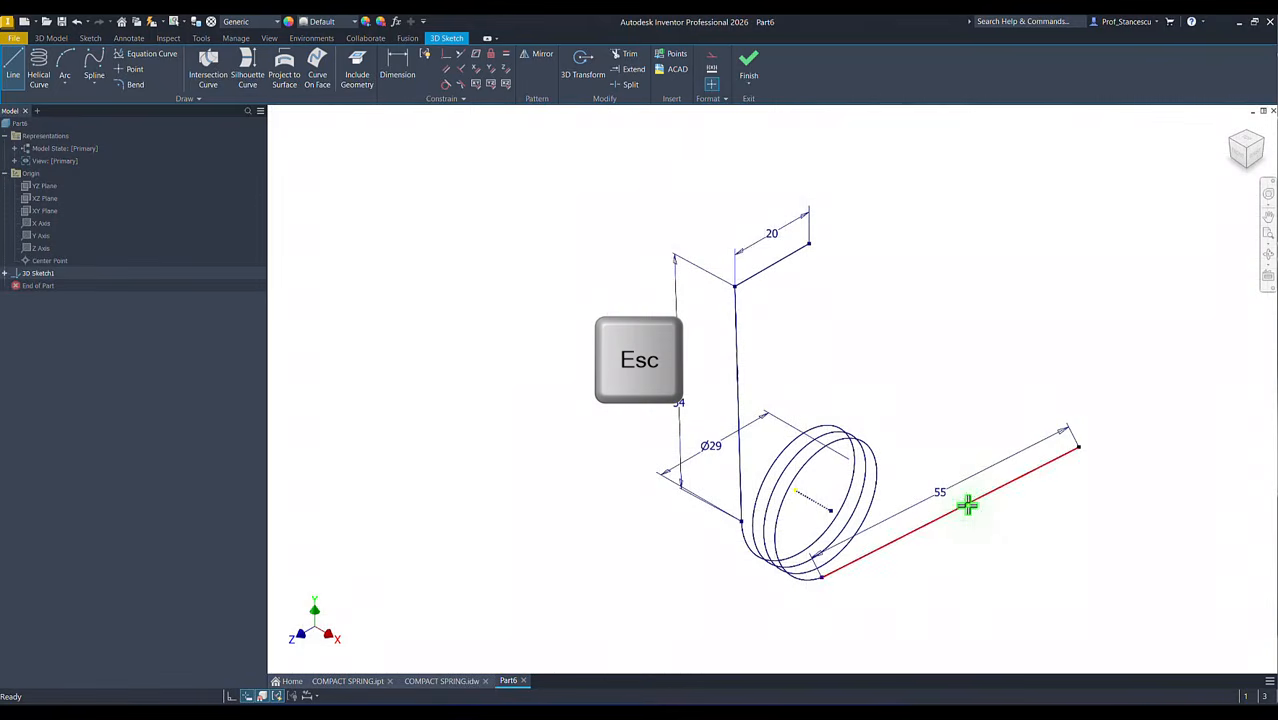
Step: Make the 55 mm leg tangent to the helix at their shared endpoint
left_click(446, 84)
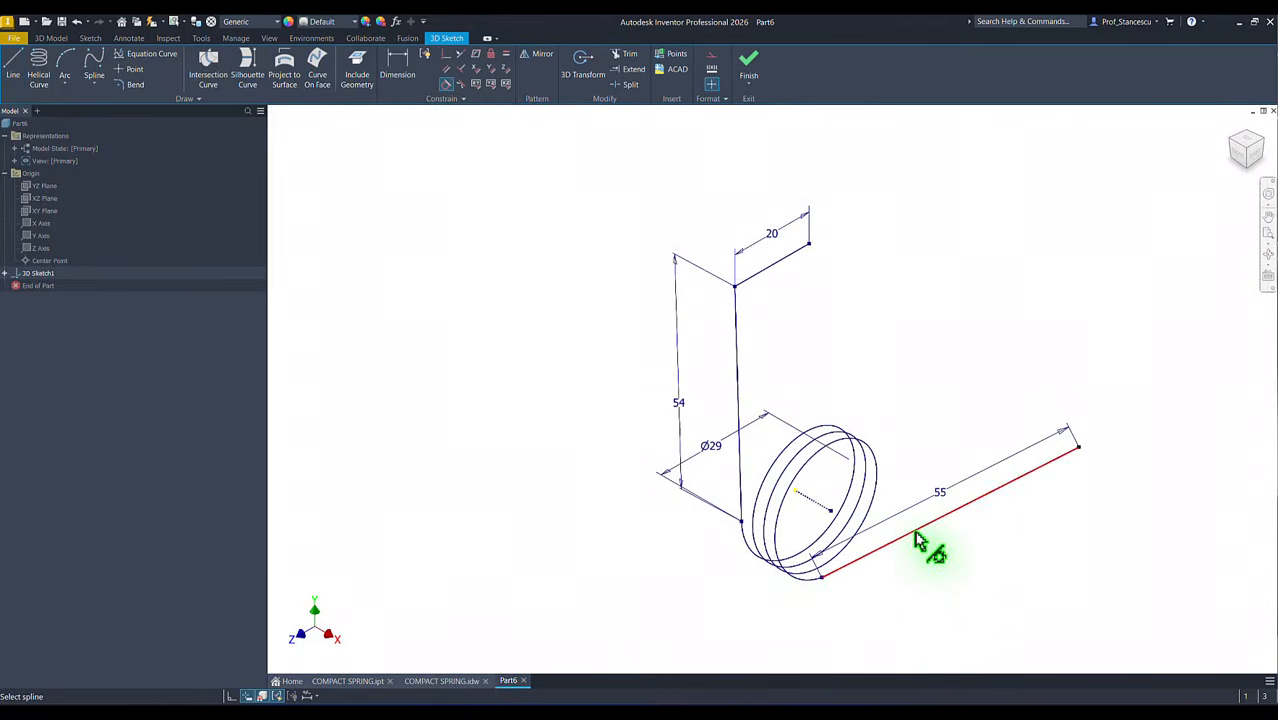
left_click(914, 532)
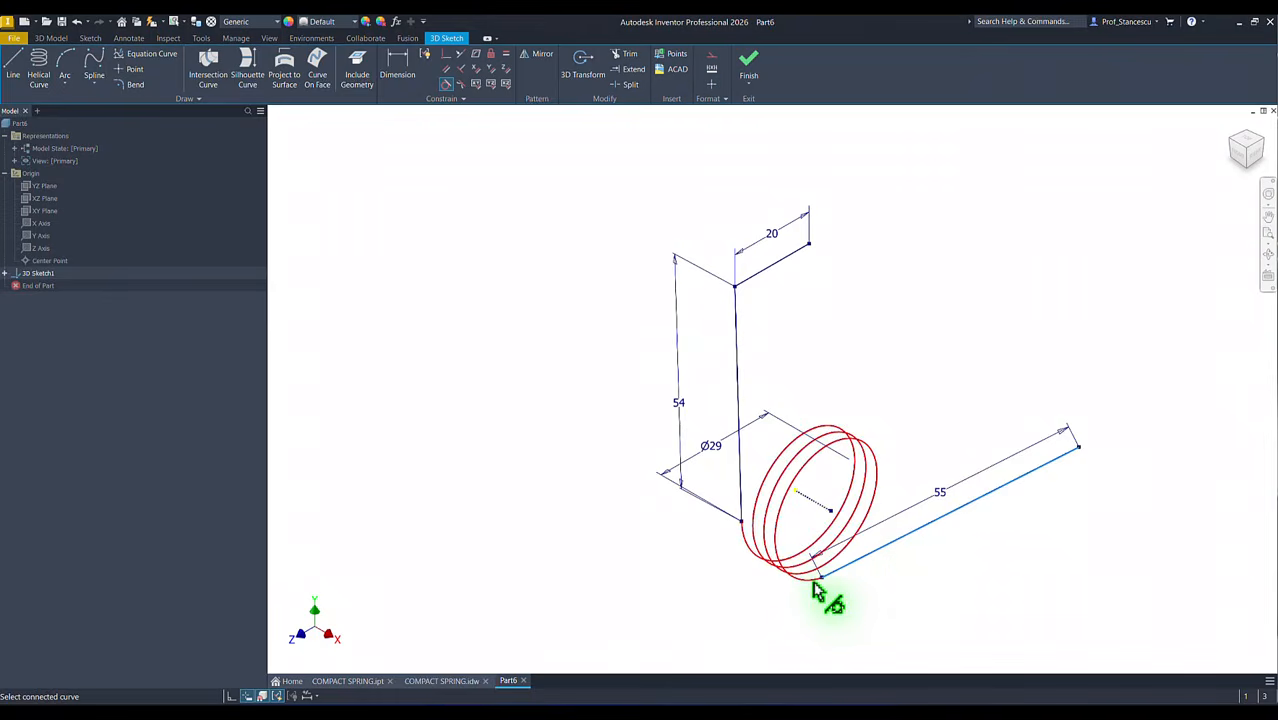
left_click(814, 586)
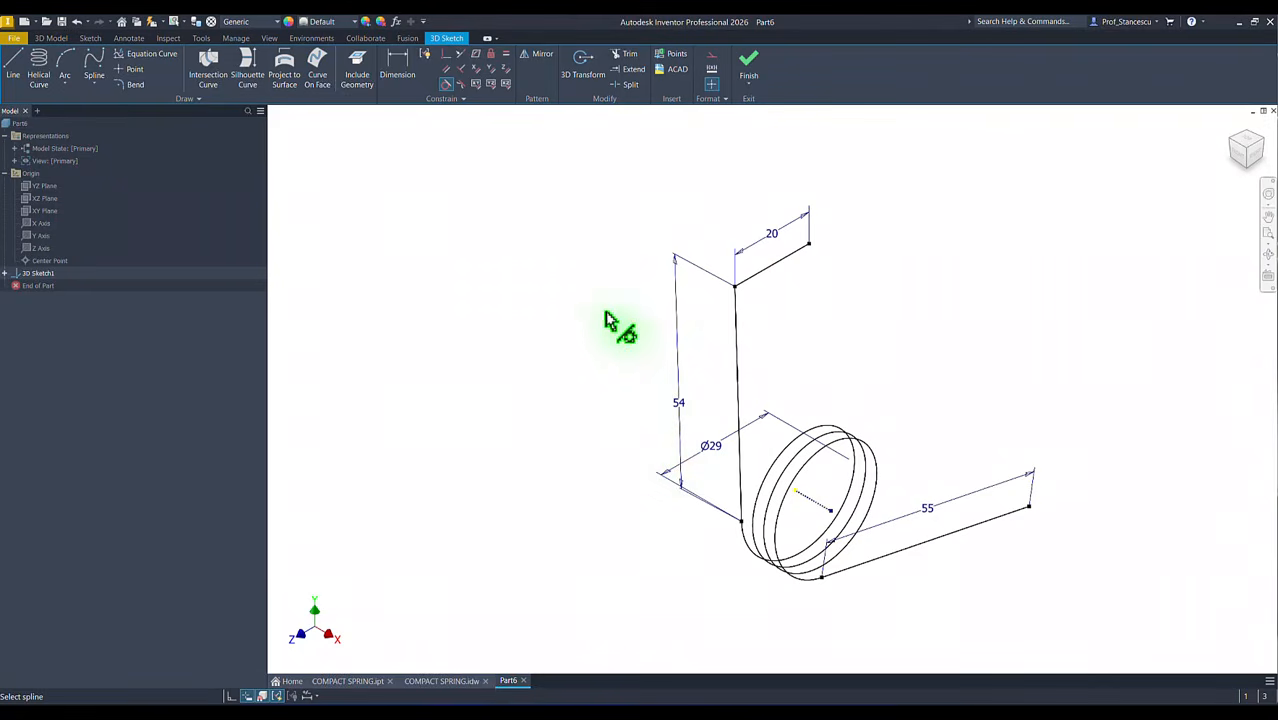
Step: Draw two connected 12 mm lines from the free end of the 55 mm leg, one along the X direction and one rising upward
left_click(20, 62)
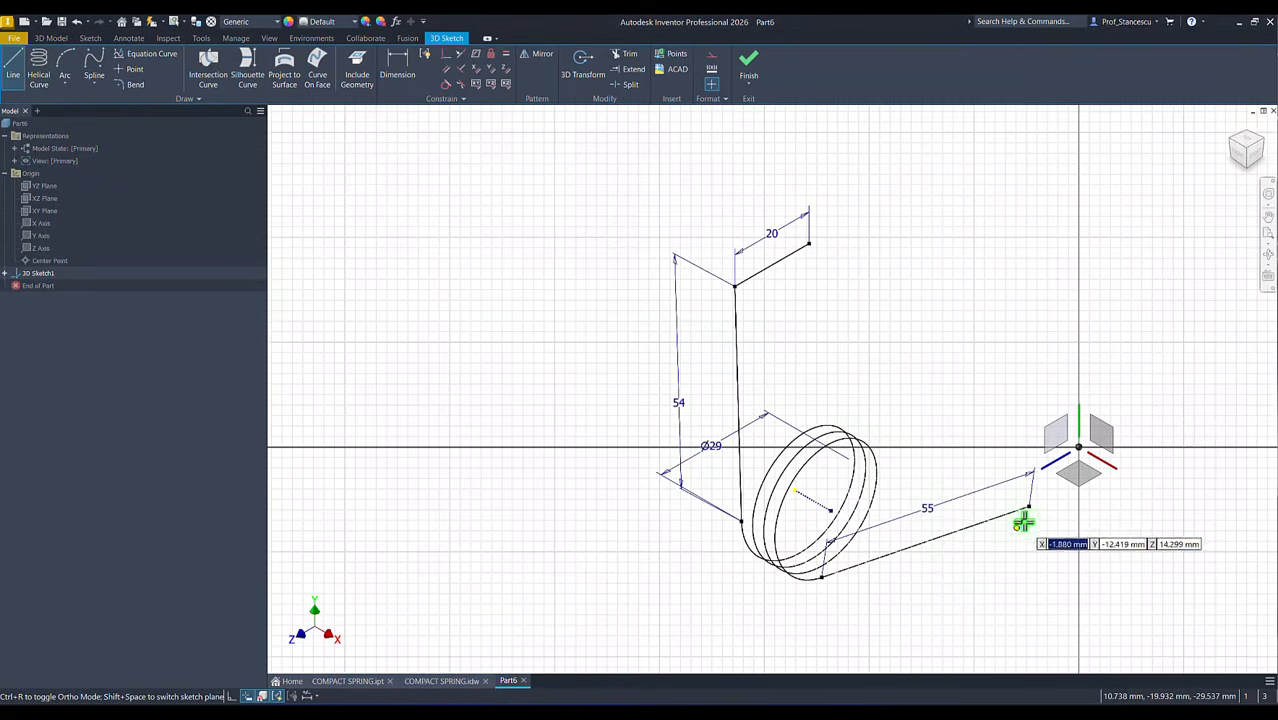
left_click(1028, 511)
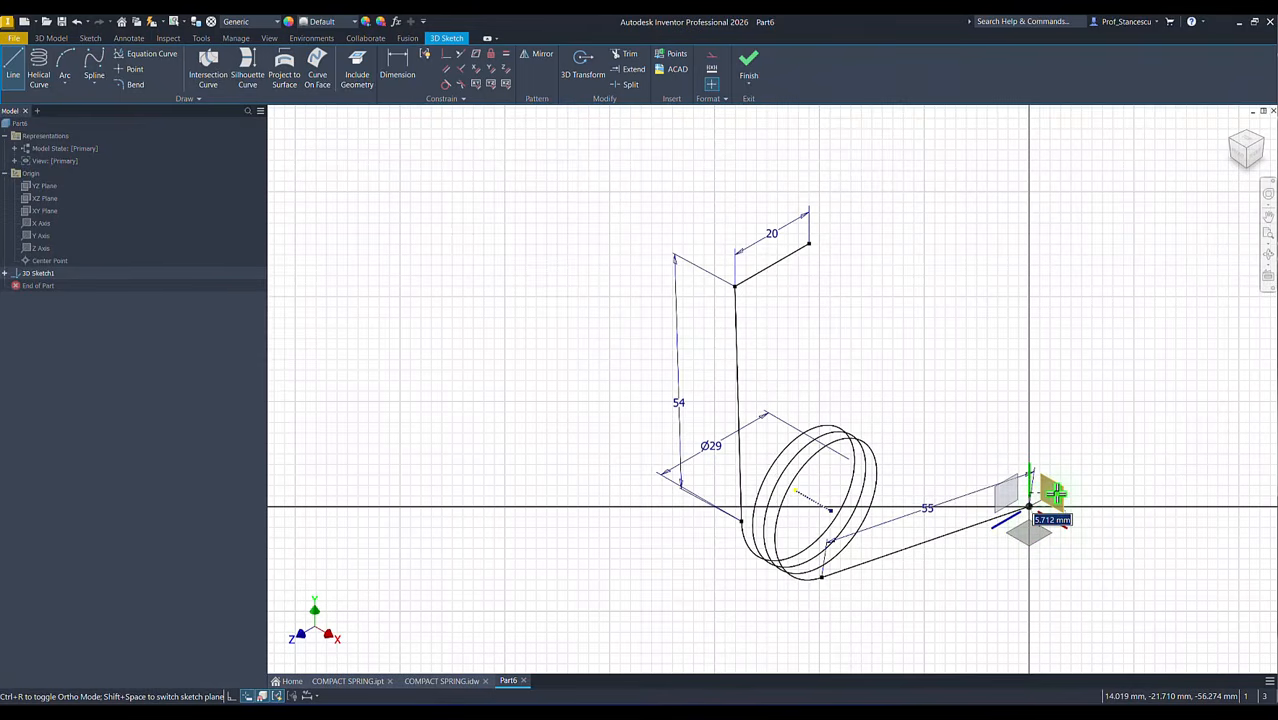
left_click(1056, 491)
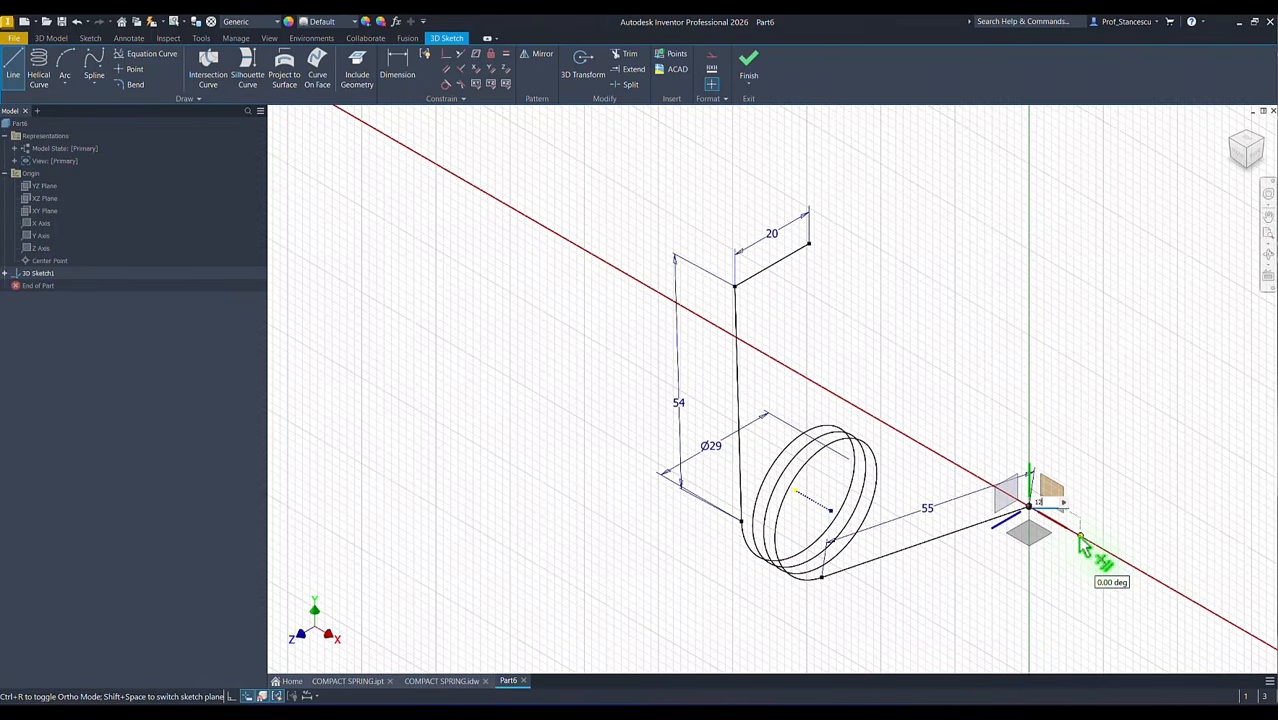
key("Return")
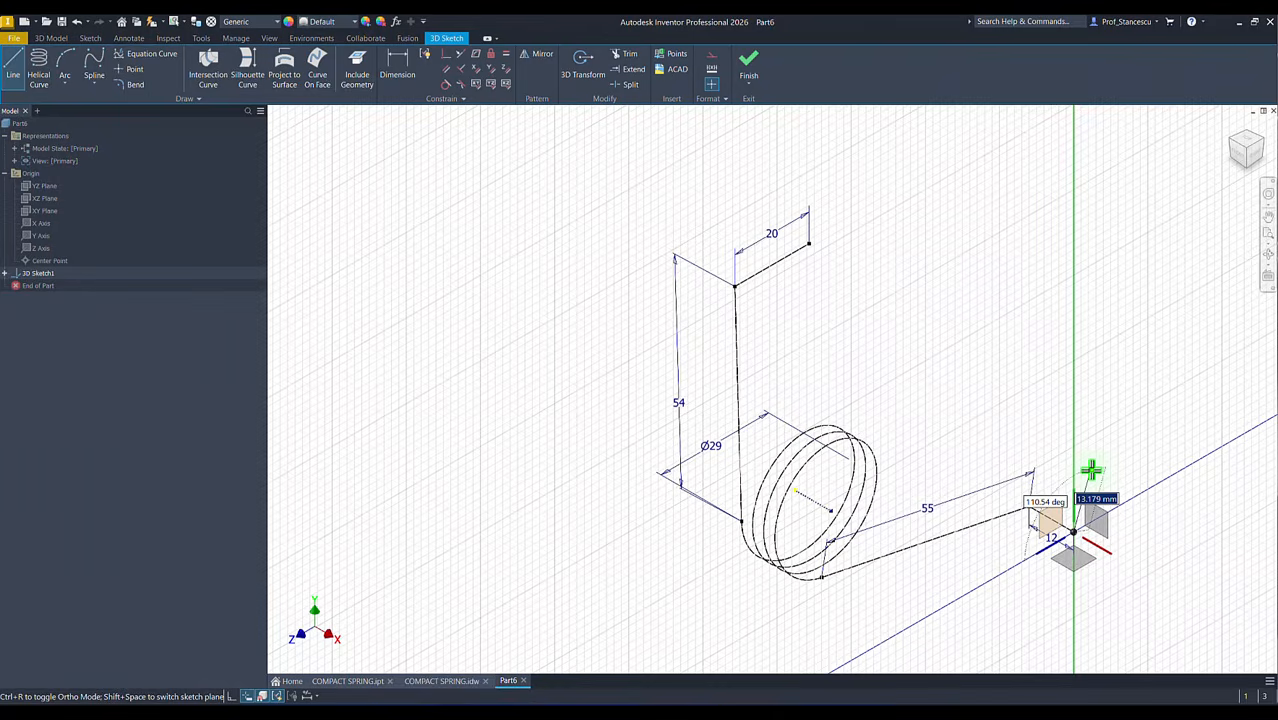
type("12")
key("Return")
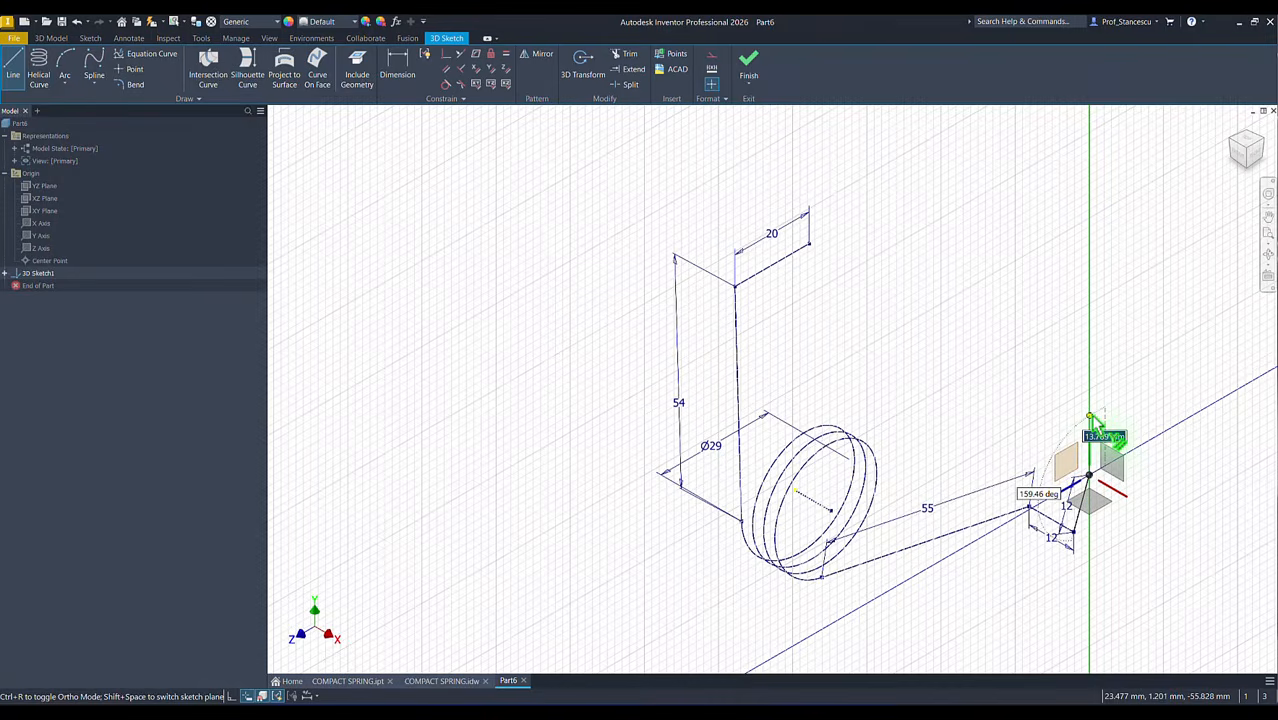
key("Escape")
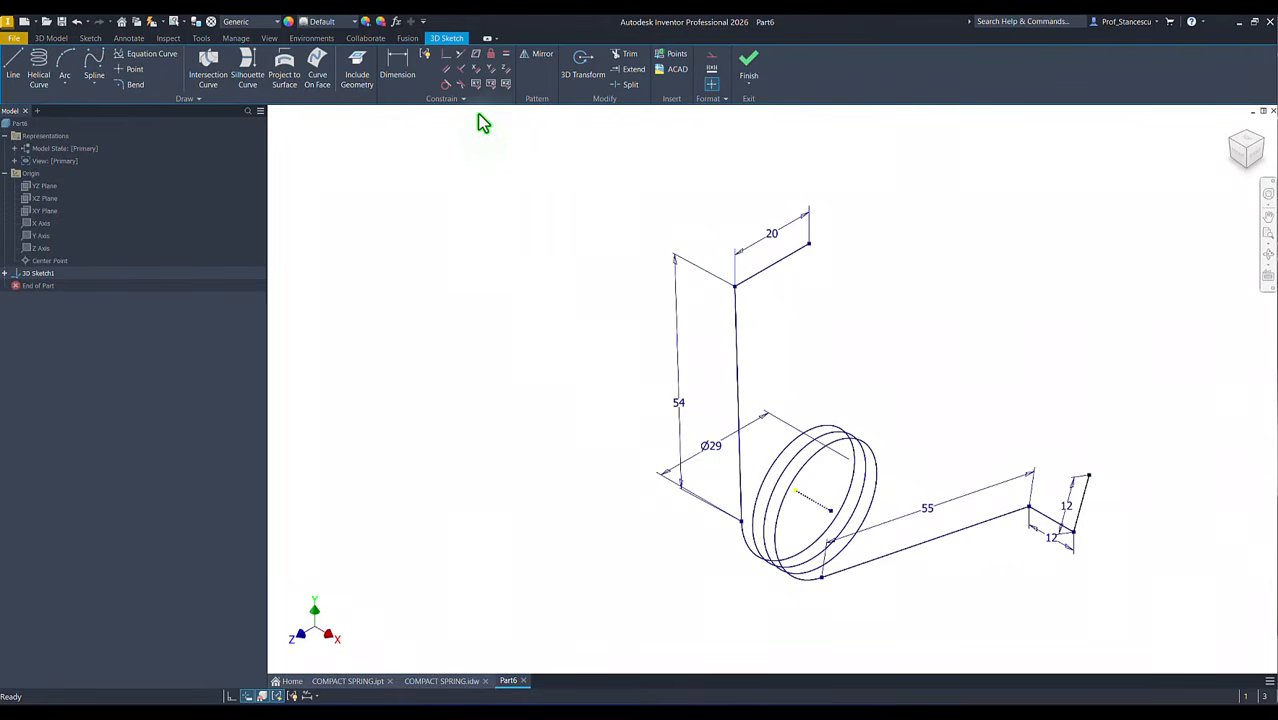
Step: Try to make the 12 mm line along X perpendicular to the 55 mm leg
left_click(462, 69)
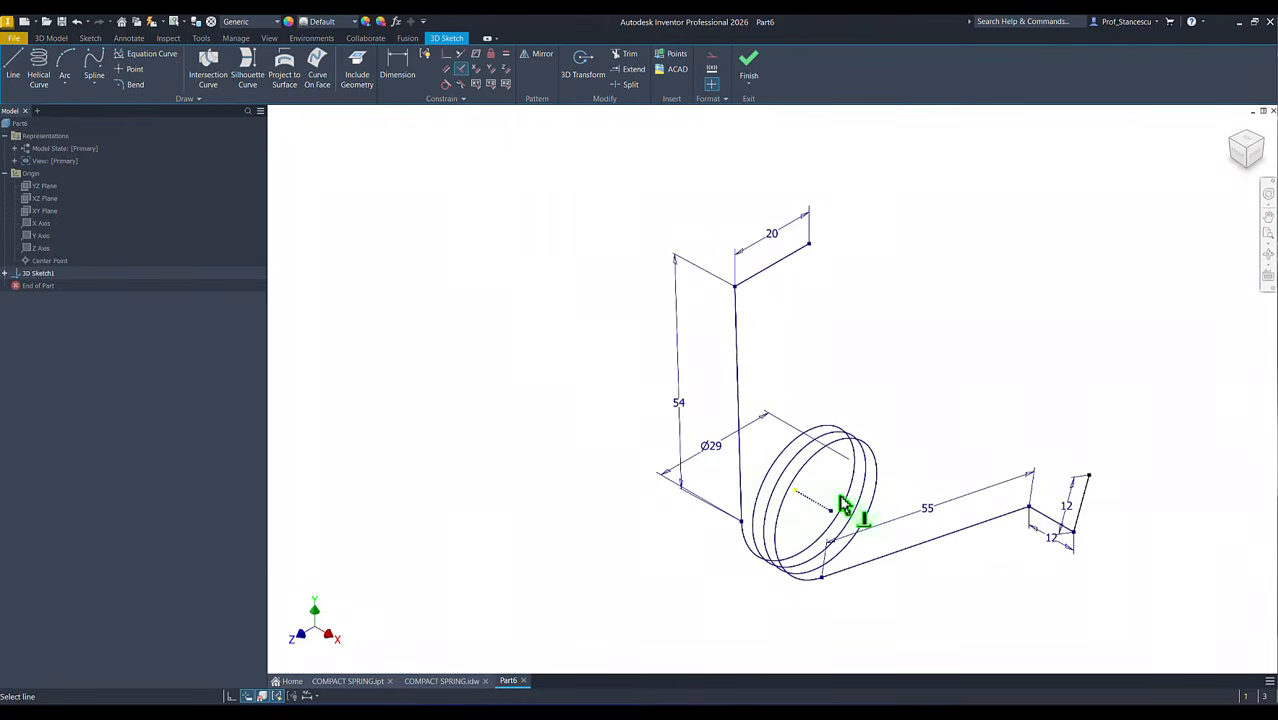
left_click(1021, 516)
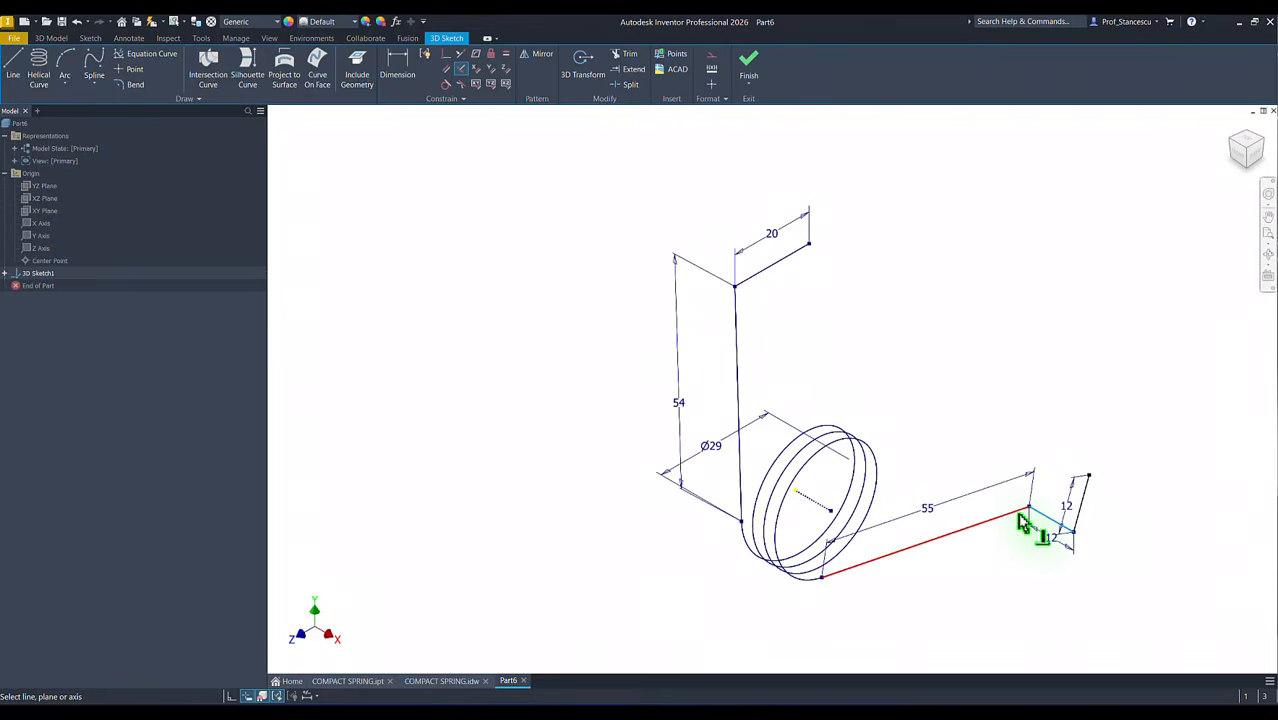
left_click(1022, 518)
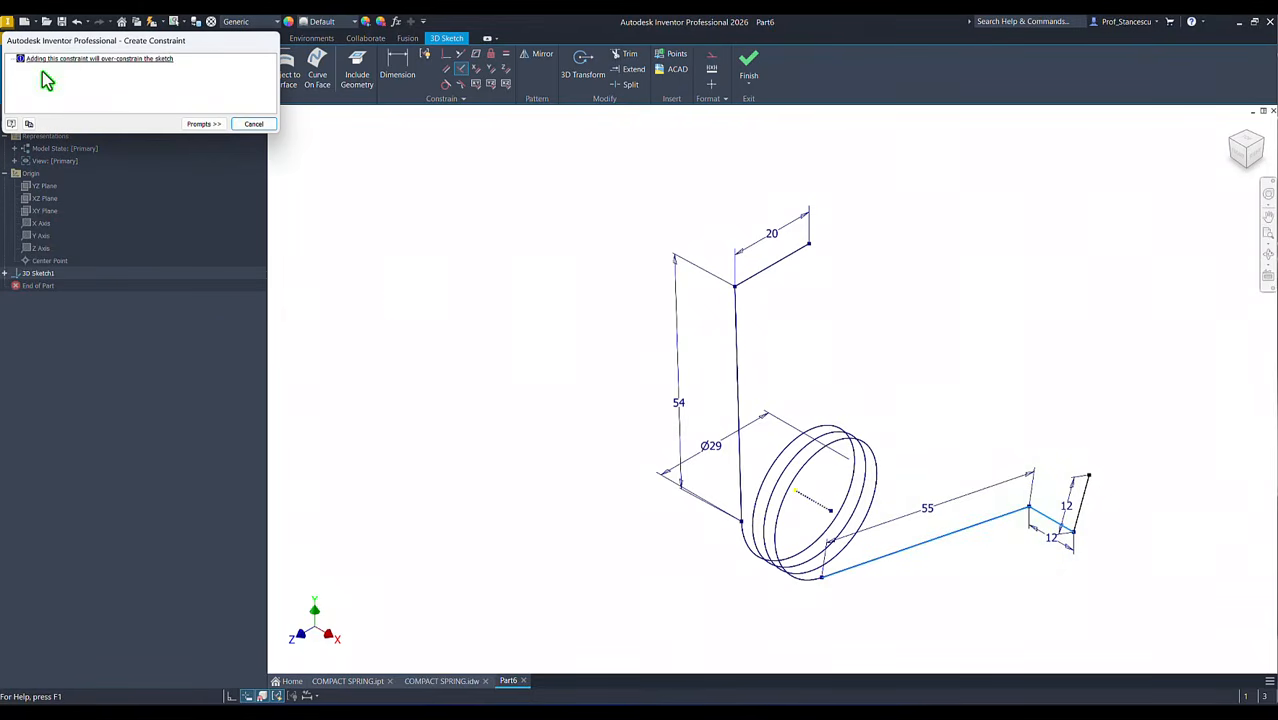
left_click(253, 124)
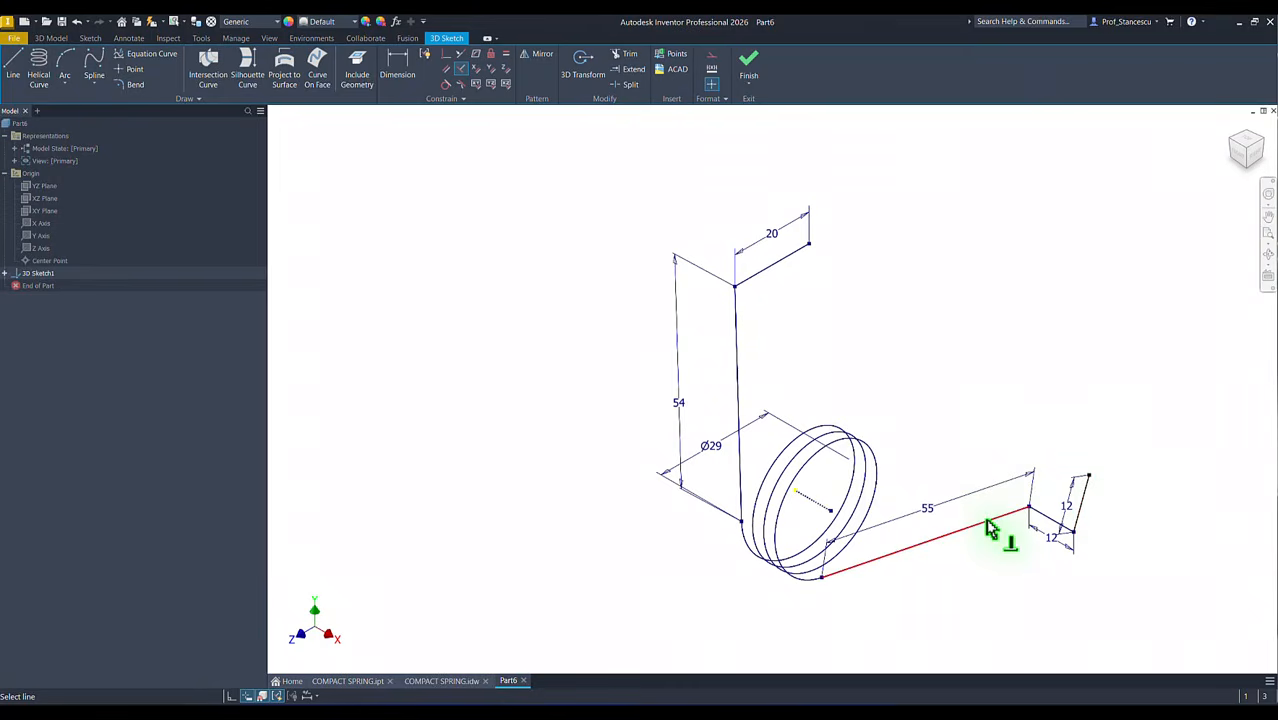
Step: Make the upright 12 mm end line perpendicular to the 55 mm leg and restore the home view
left_click(1086, 505)
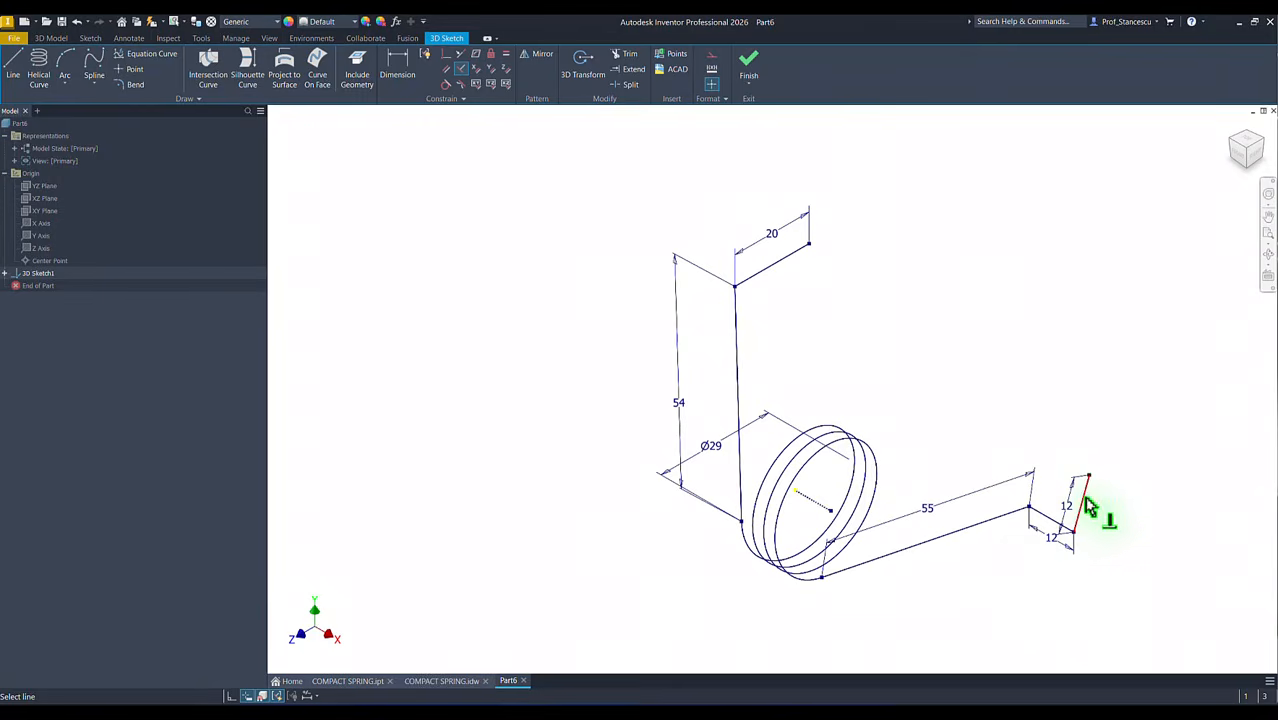
left_click(1087, 504)
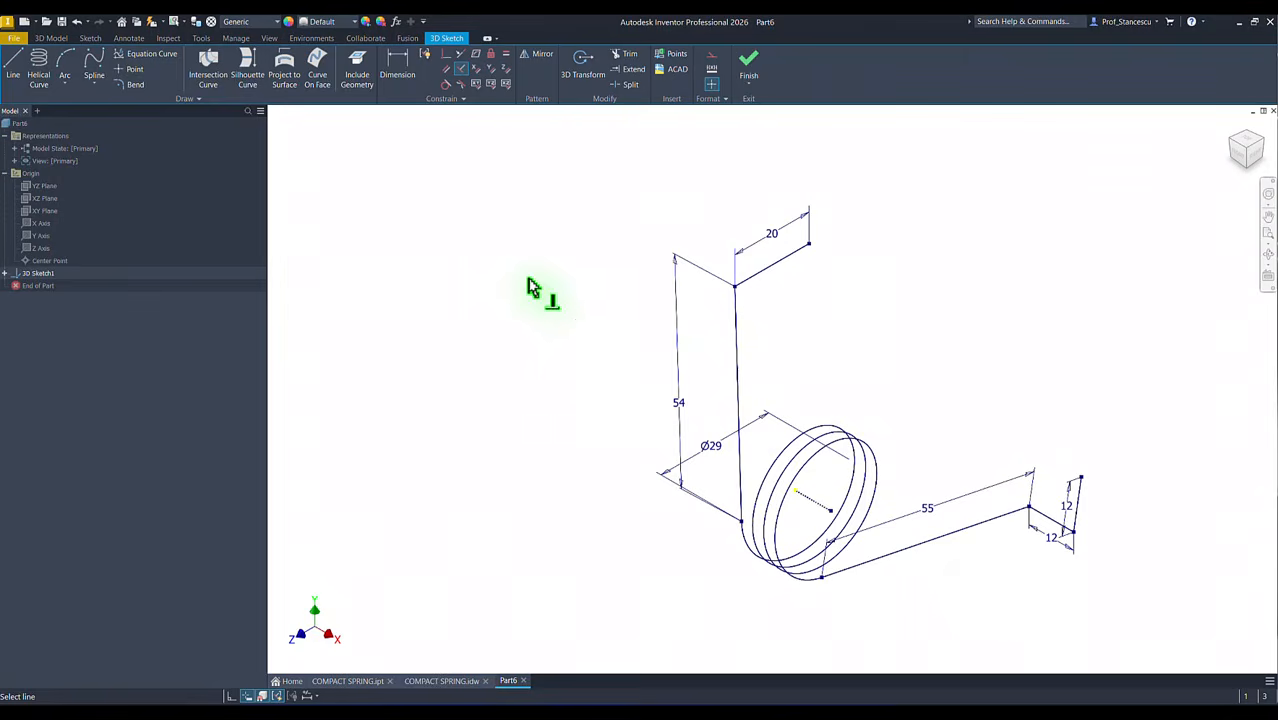
key("F6")
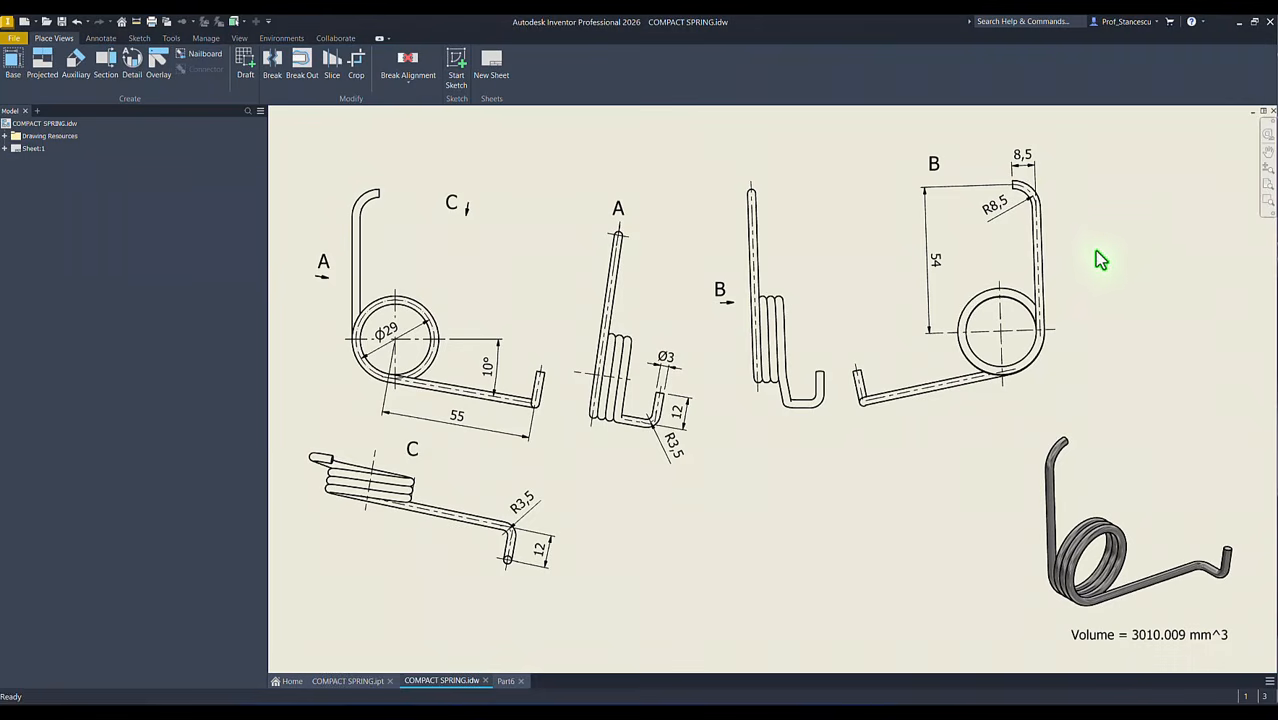
Step: Check the bend radii on the spring drawing and add an 8.5 mm bend at the corner between the 54 mm and 20 mm lines
left_click(1095, 243)
left_click(1036, 192)
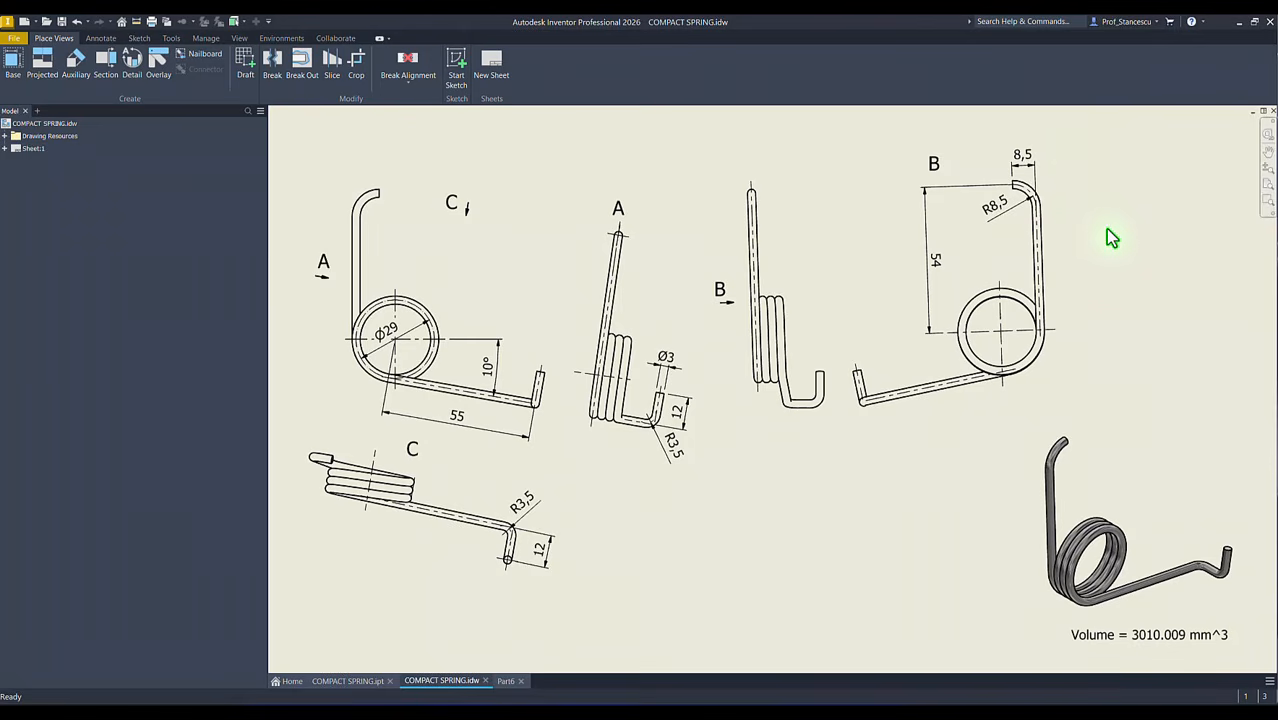
key("ctrl+Tab")
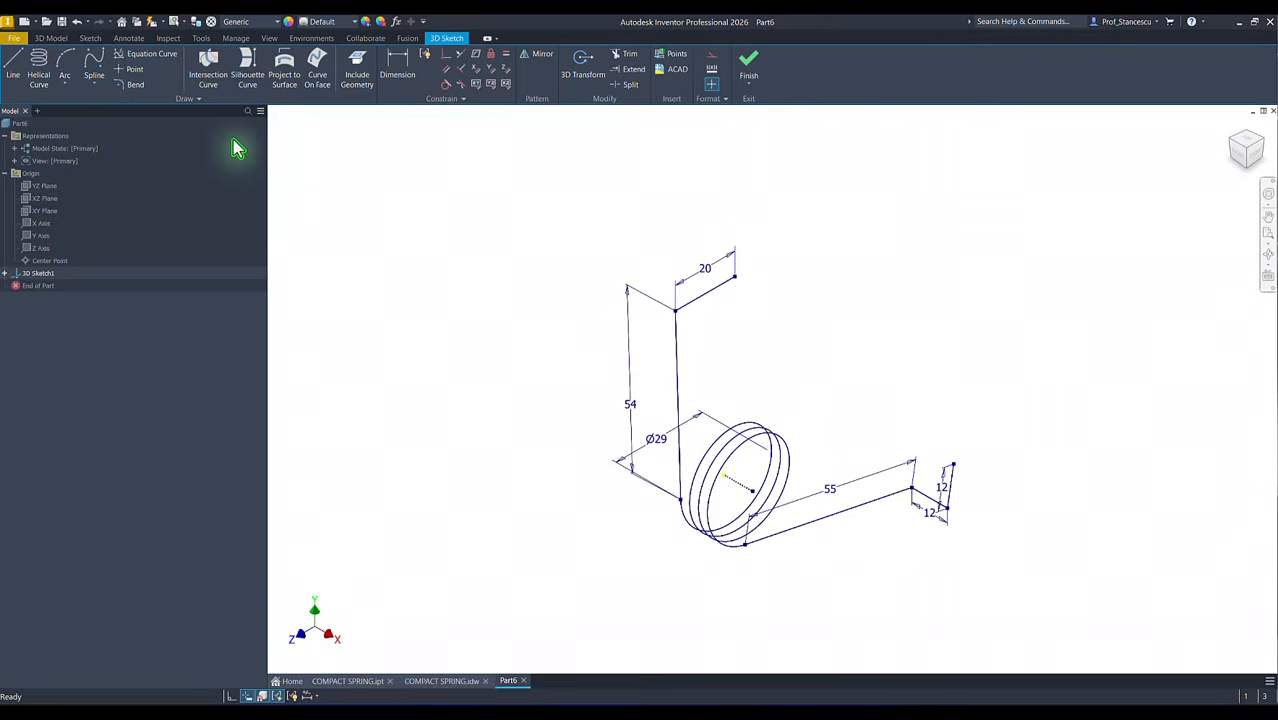
left_click(133, 88)
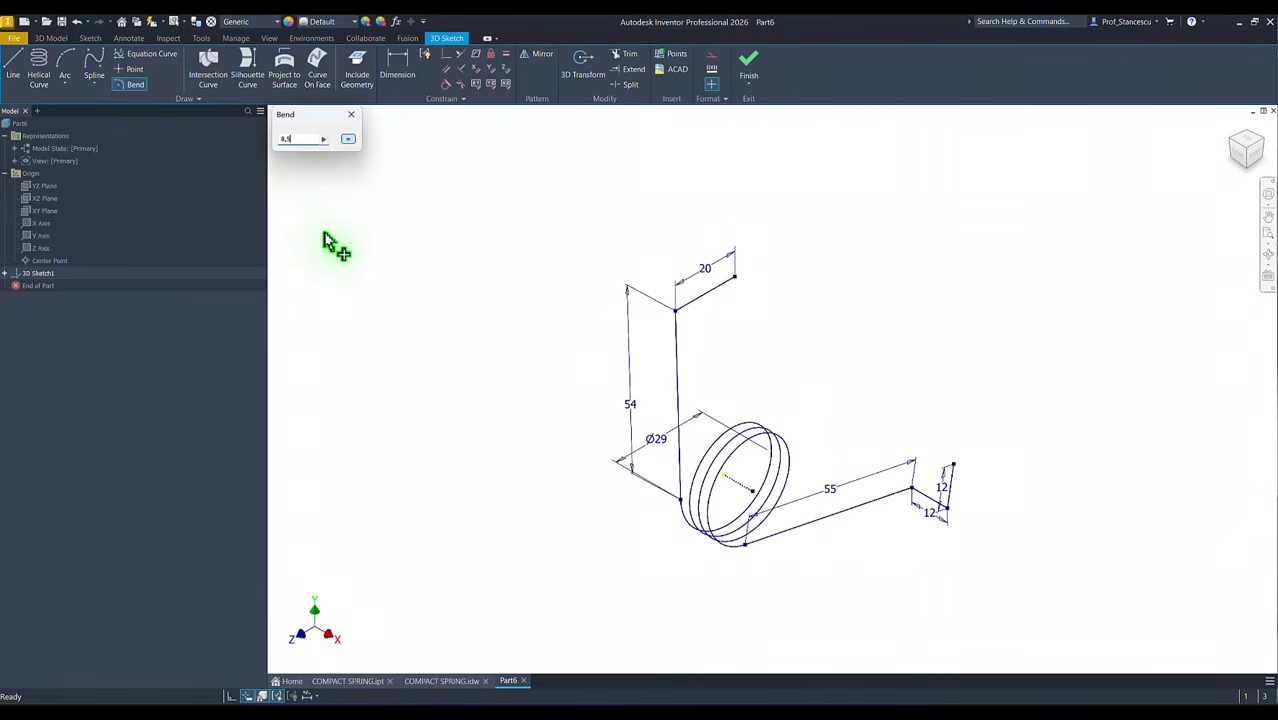
left_click(679, 316)
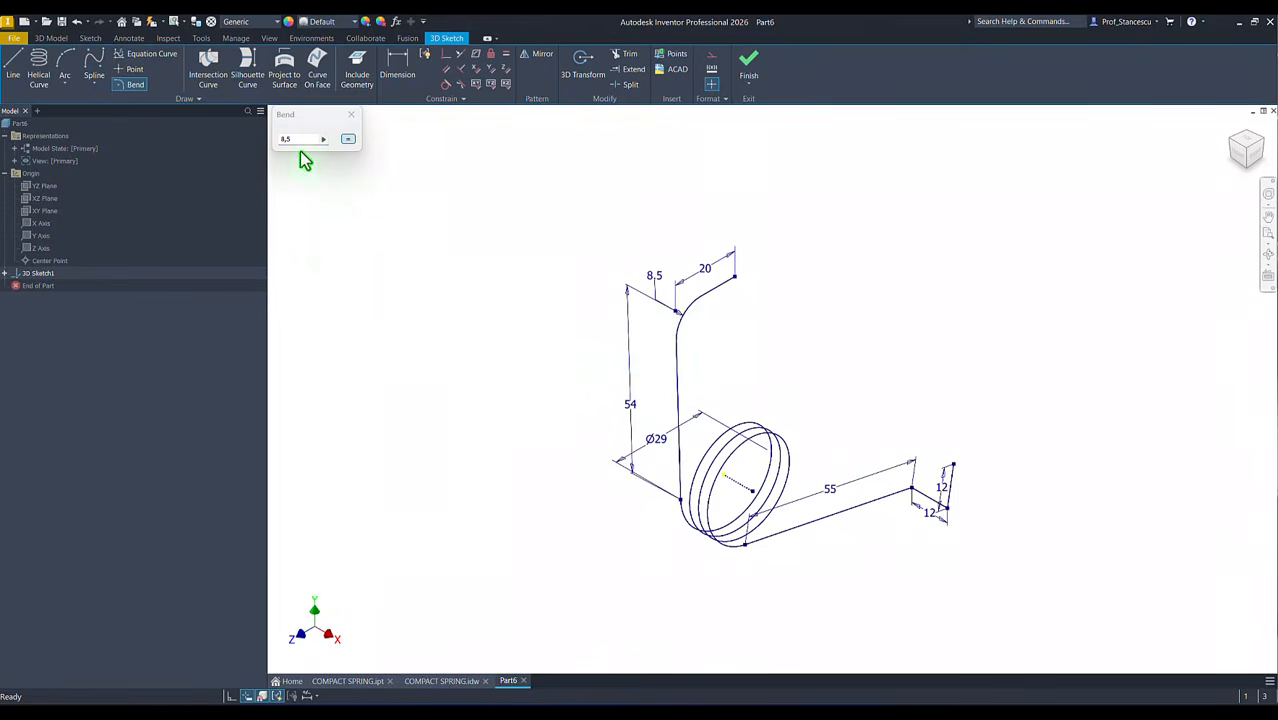
Step: Add 3.5 mm bends at both corners of the 12 mm hook on the end of the 55 mm leg
left_click(912, 493)
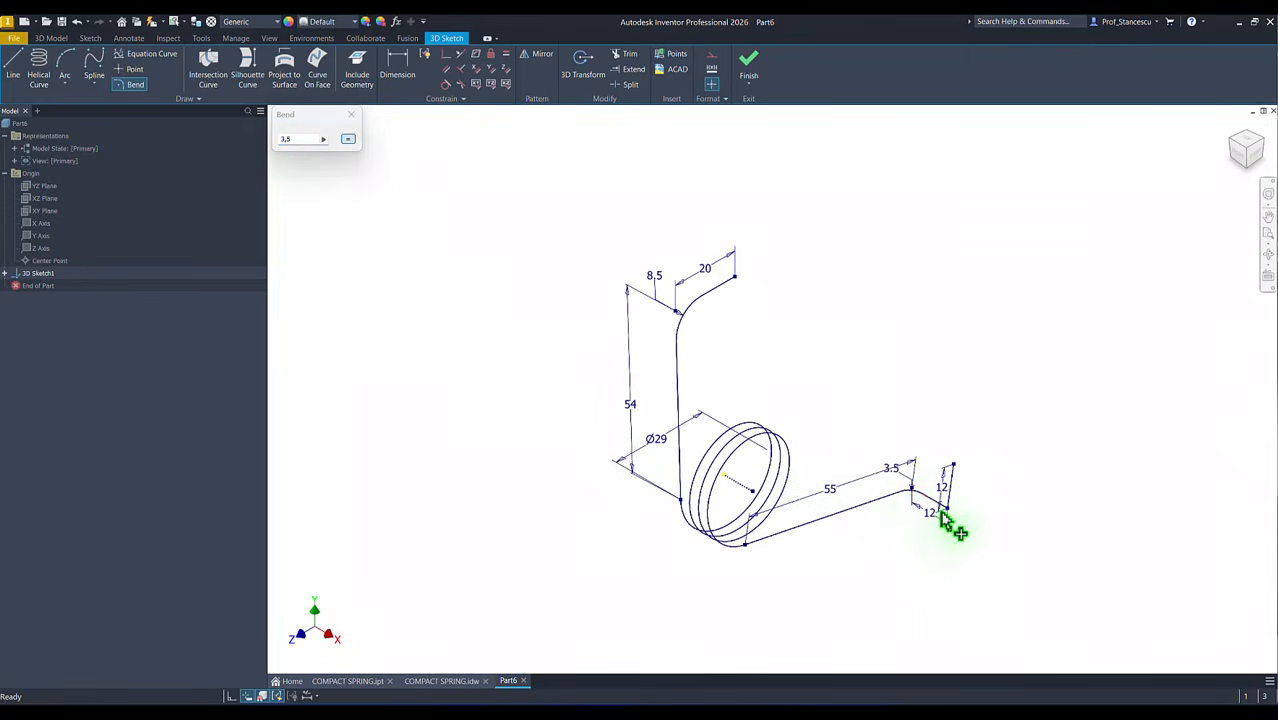
left_click(947, 512)
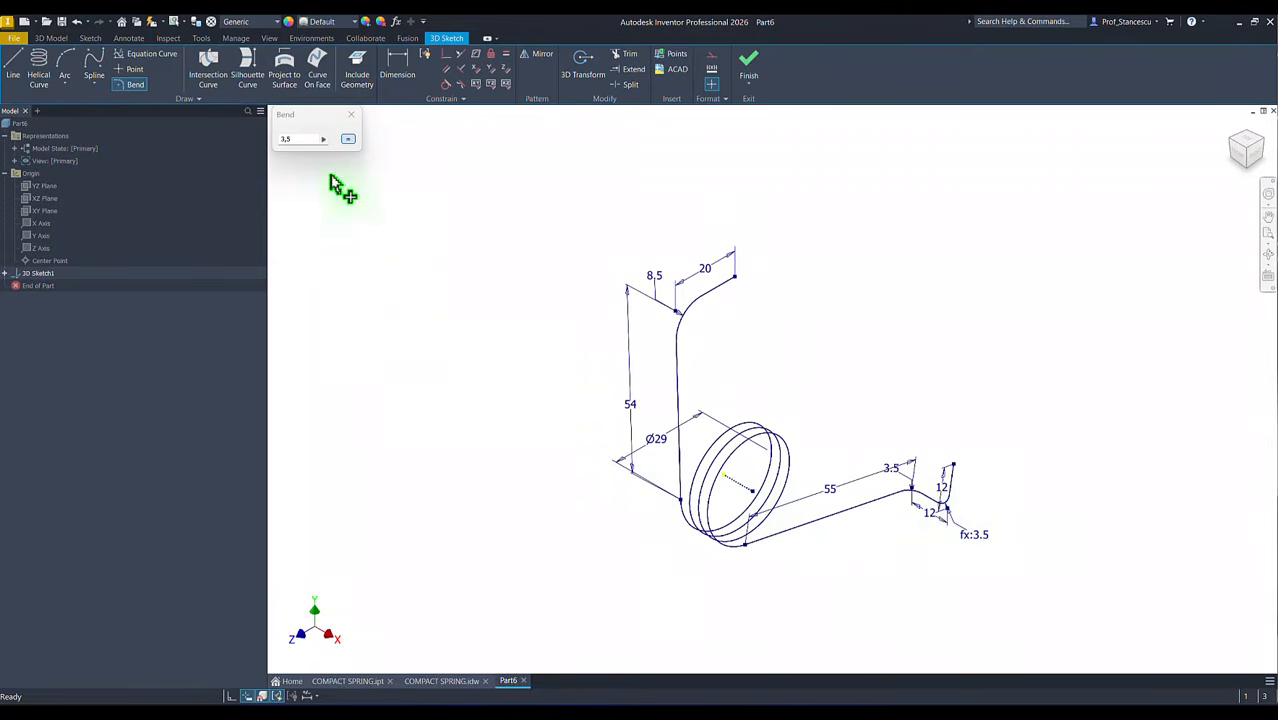
left_click(353, 118)
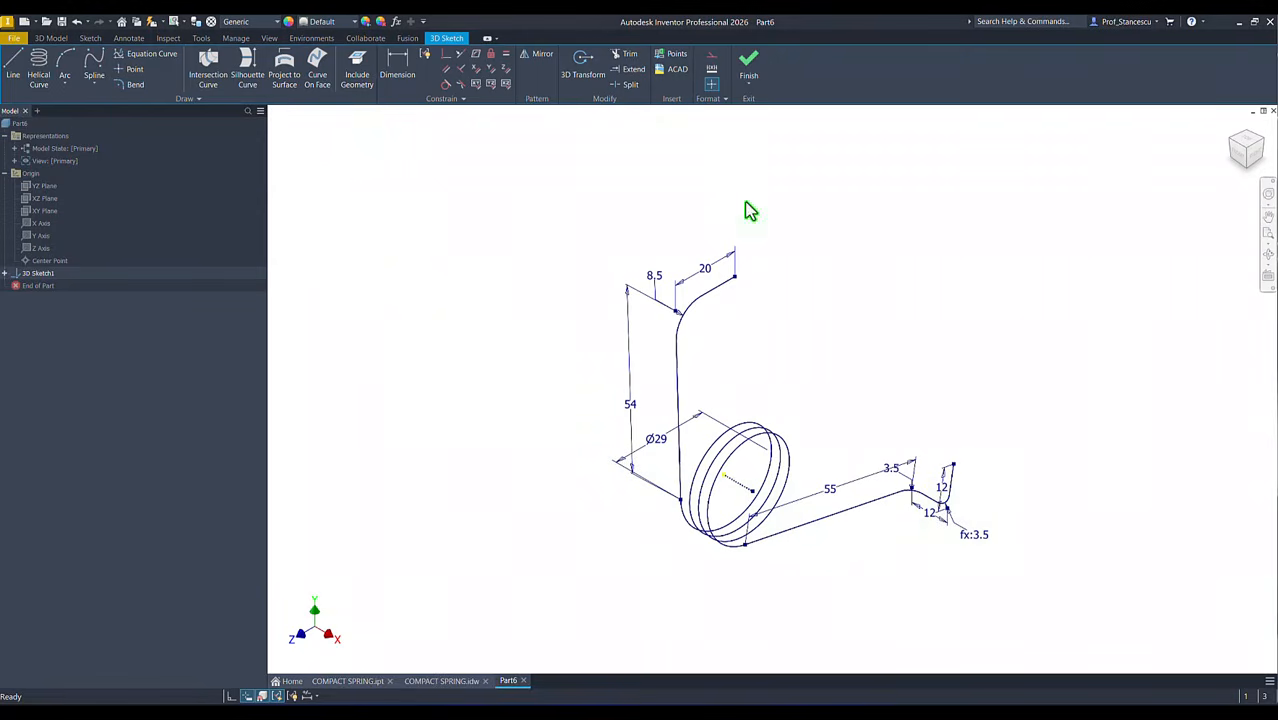
Step: Finish the 3D sketch and hide its dimensions
left_click(751, 71)
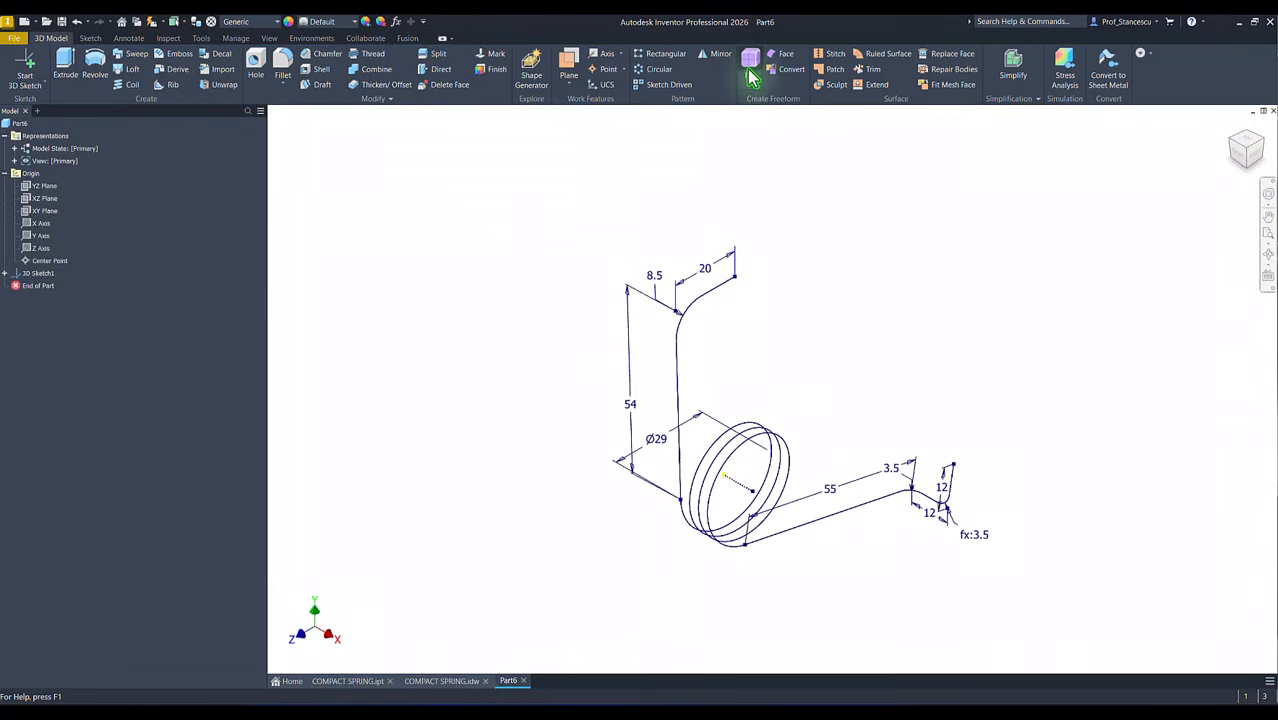
right_click(35, 277)
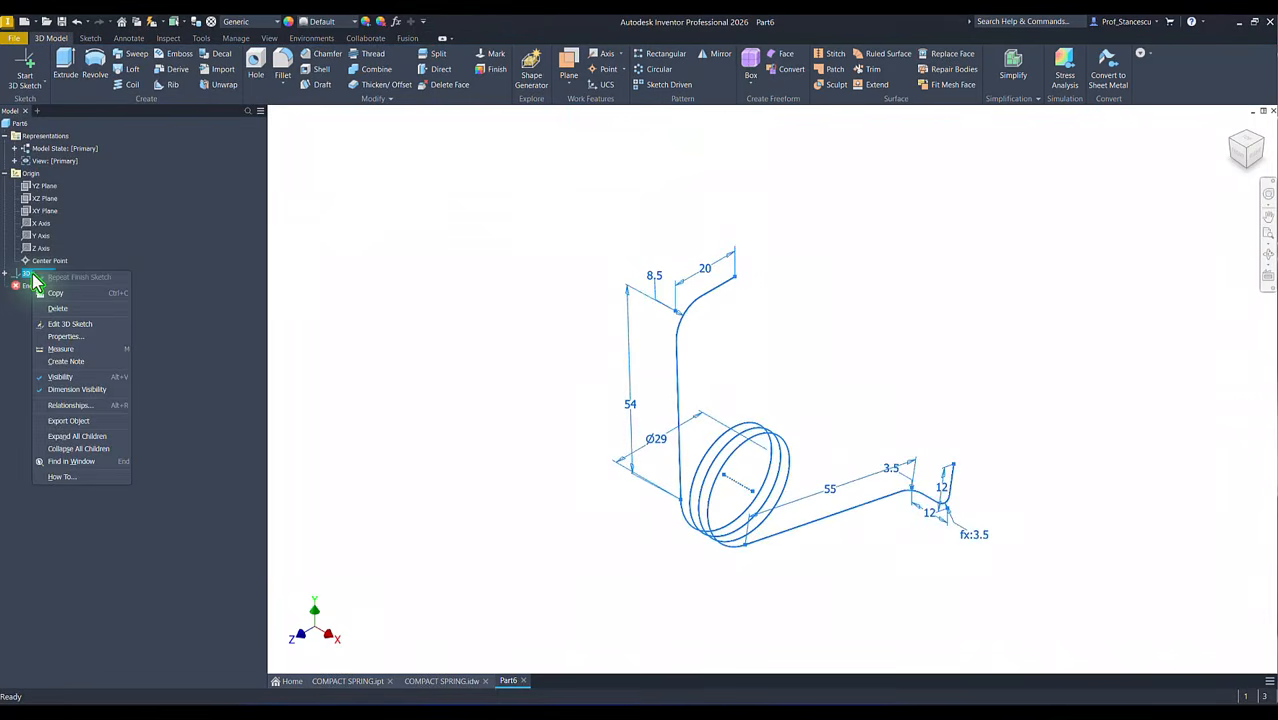
left_click(76, 390)
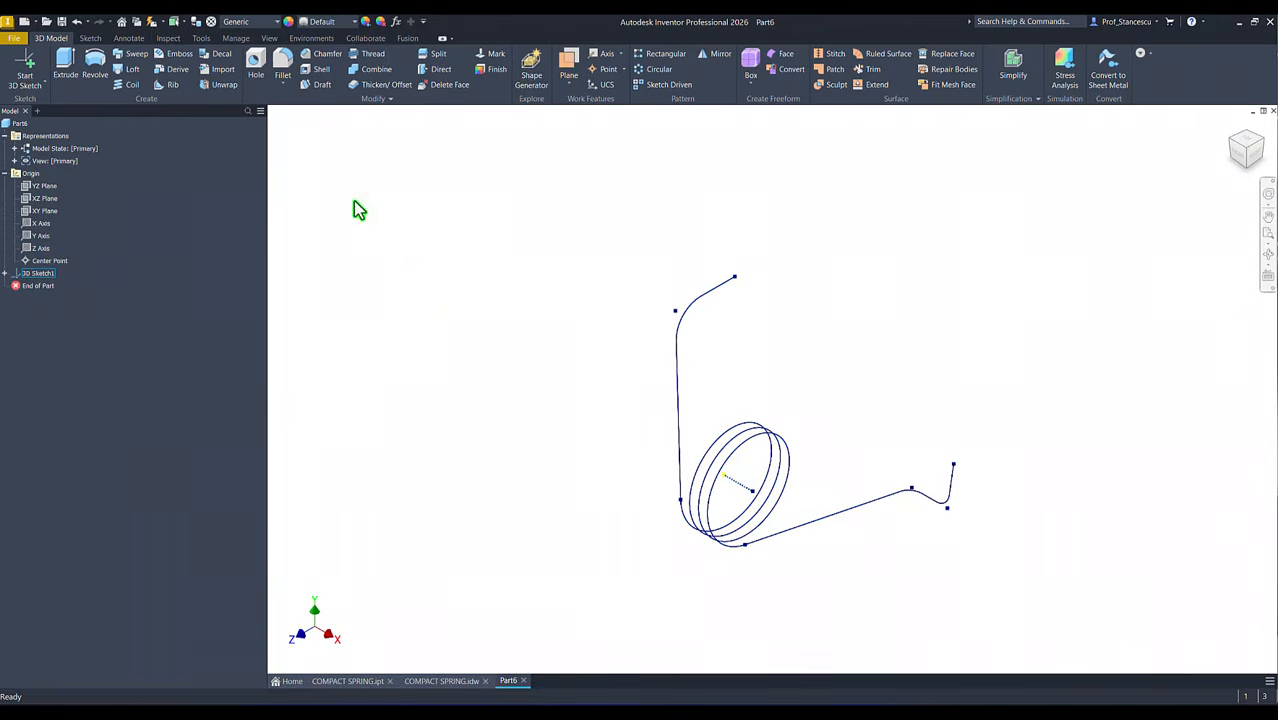
Step: Create a work plane normal to the upper 20 mm line through its free endpoint
left_click(568, 68)
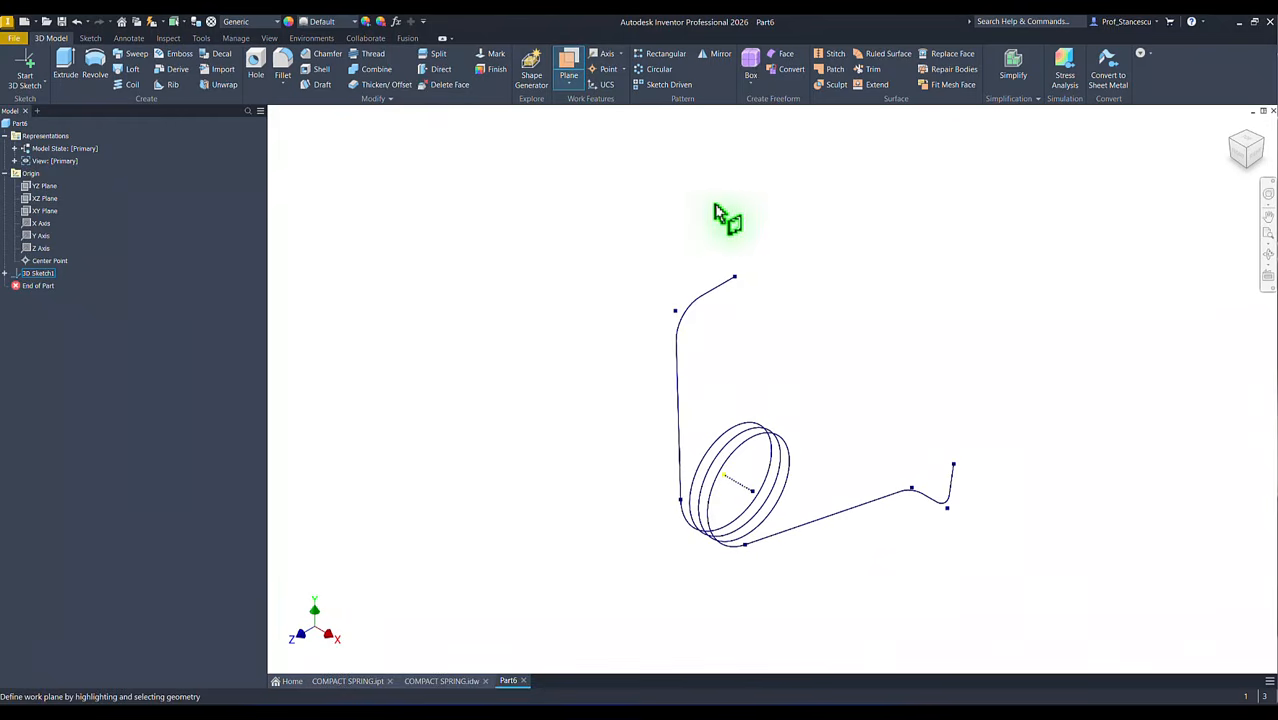
left_click(735, 292)
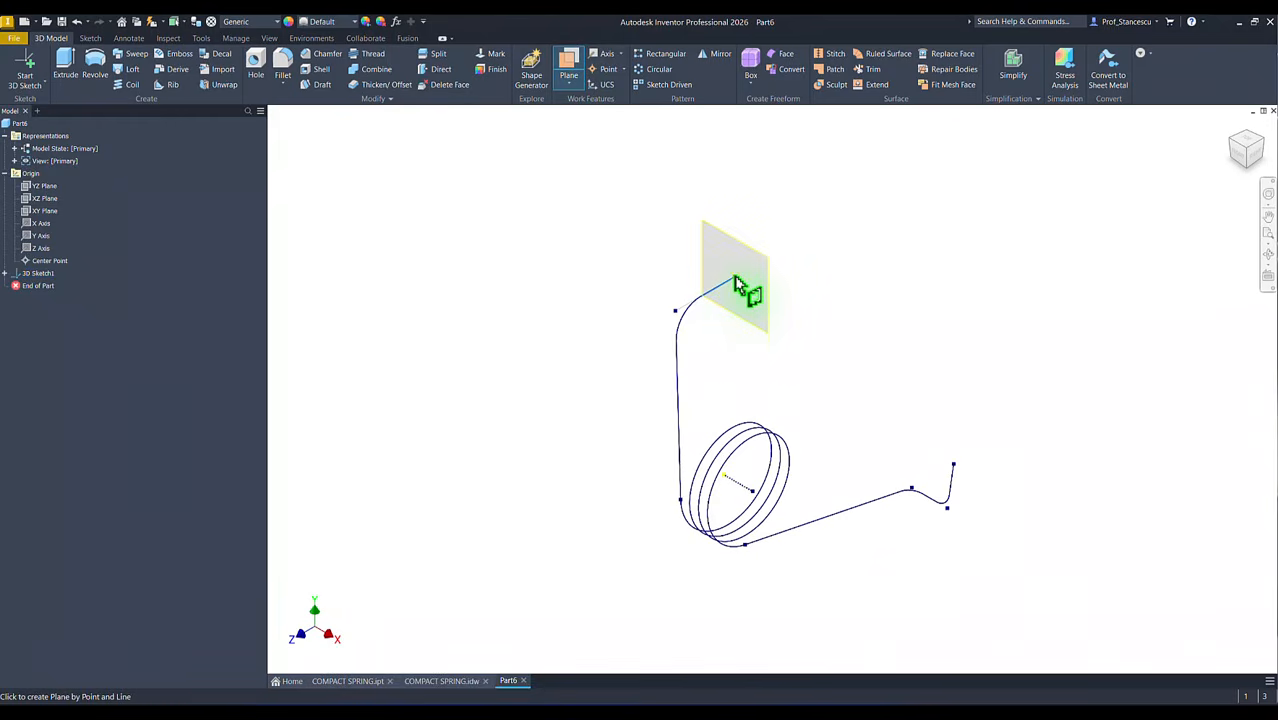
left_click(737, 286)
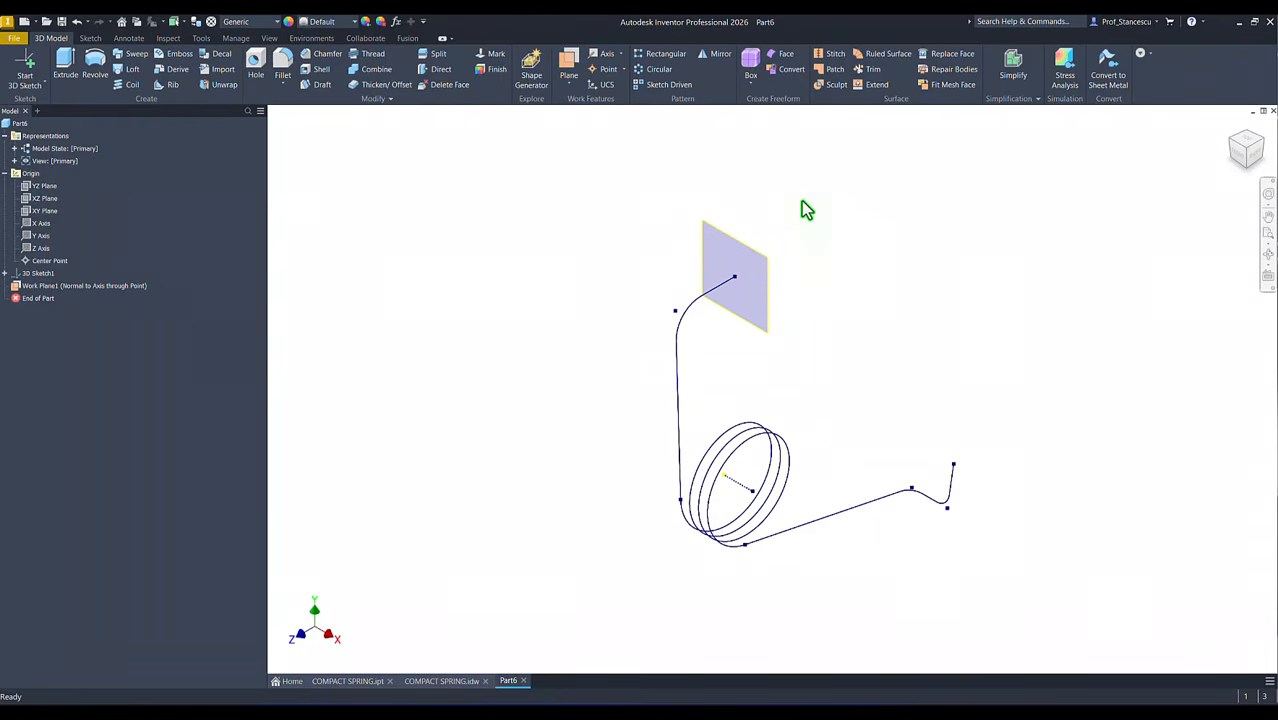
Step: Start a 2D sketch on the new work plane and project the spring path's upper endpoint into it
right_click(745, 254)
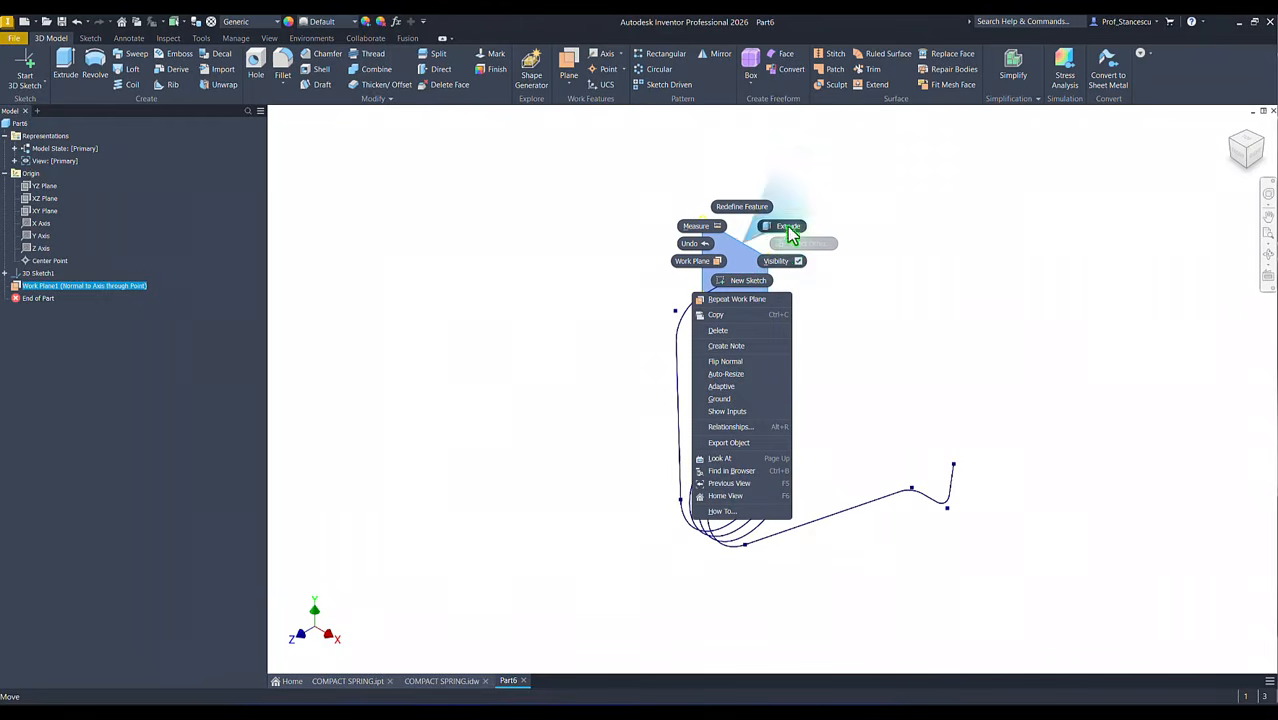
left_click(745, 281)
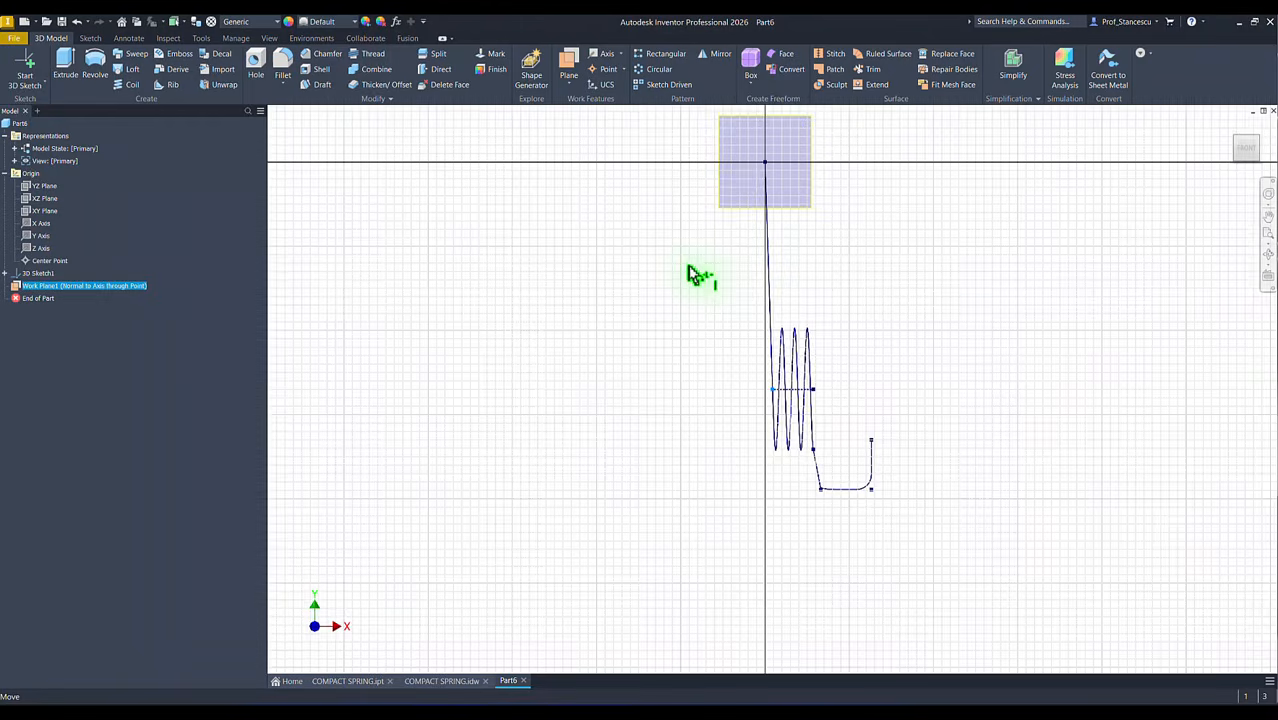
left_click(252, 64)
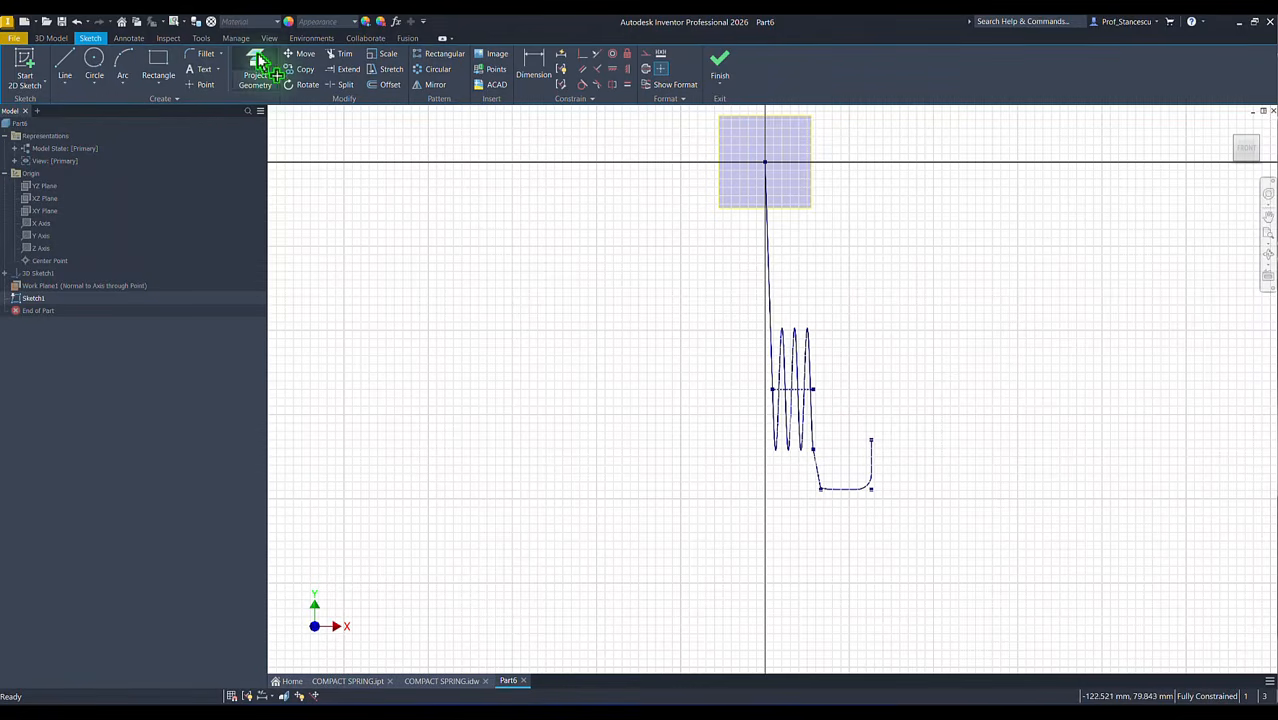
left_click(767, 168)
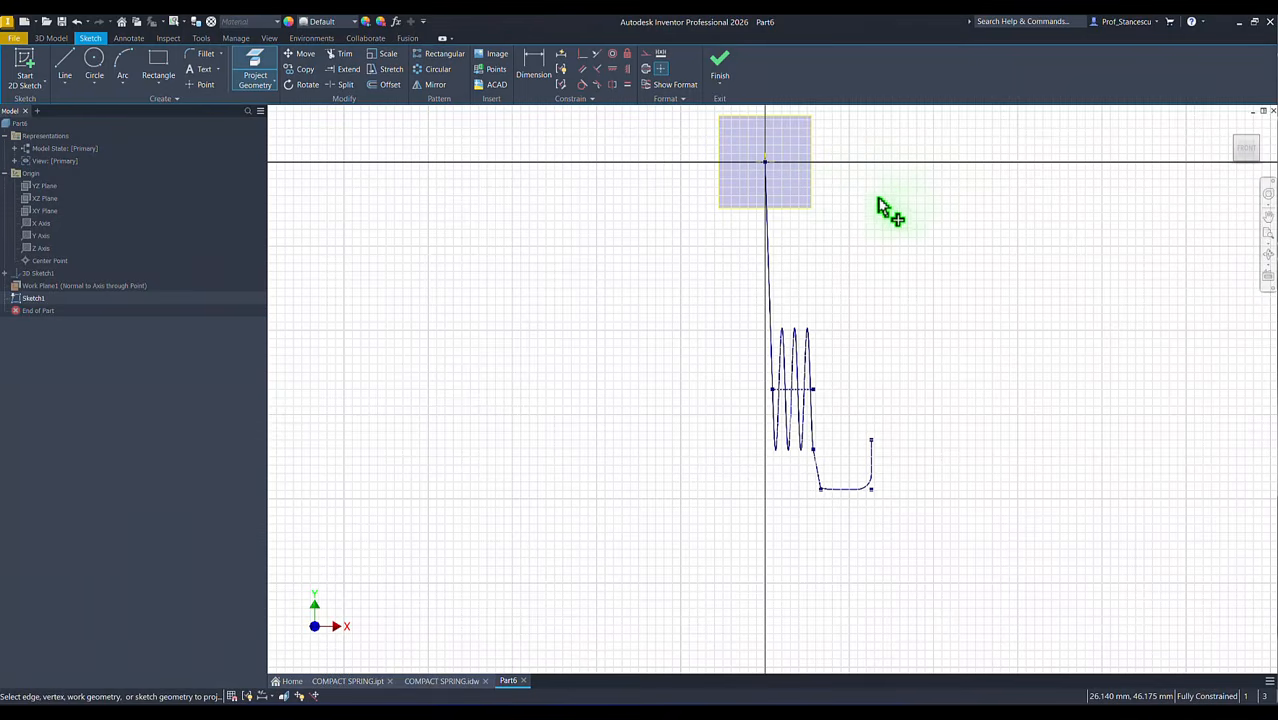
middle_click_drag(887, 208, 815, 258, "shift")
scroll(815, 258, "up", 5)
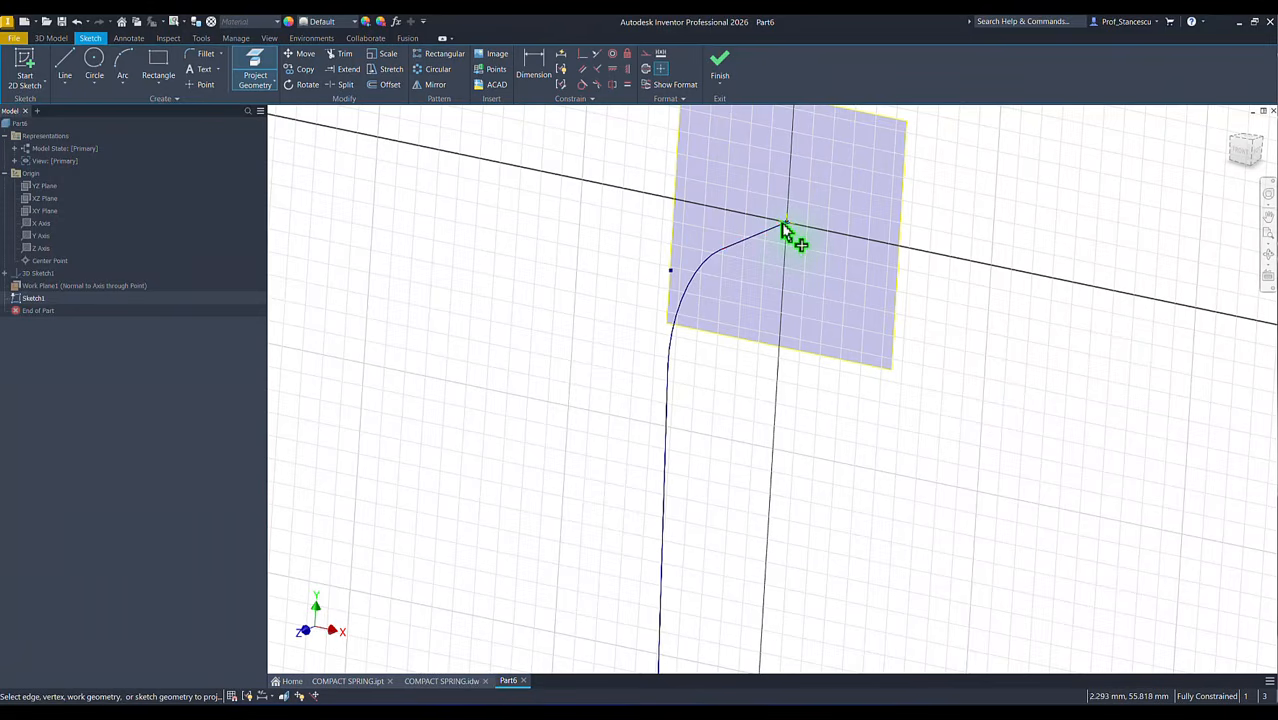
middle_click_drag(799, 237, 897, 212, "shift")
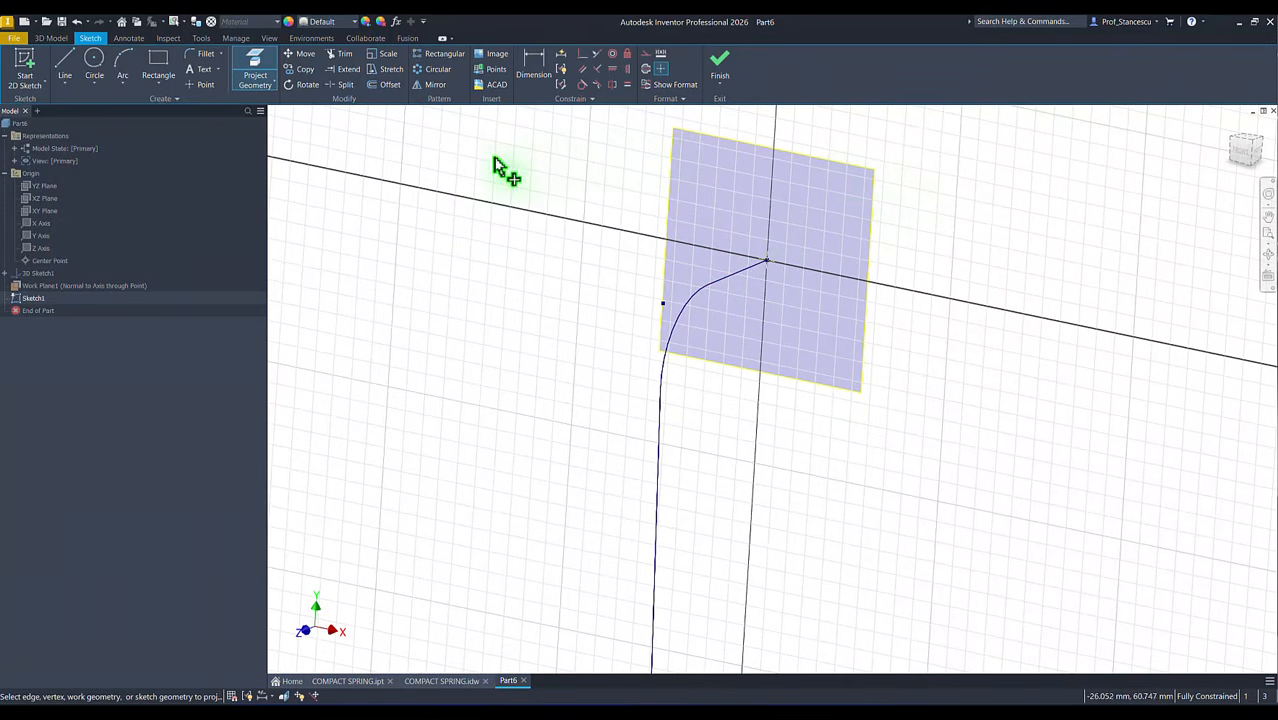
Step: Draw a 3 mm diameter circle centred on the projected endpoint and finish the sketch
left_click(94, 60)
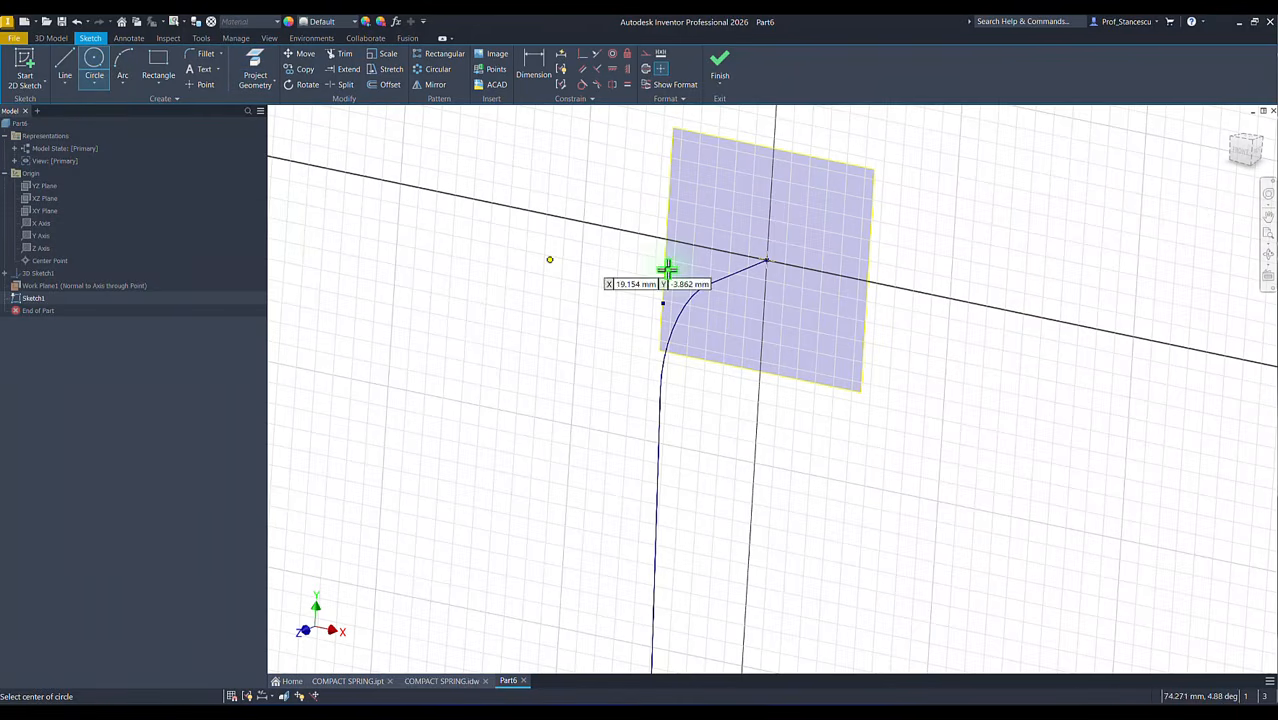
left_click(765, 260)
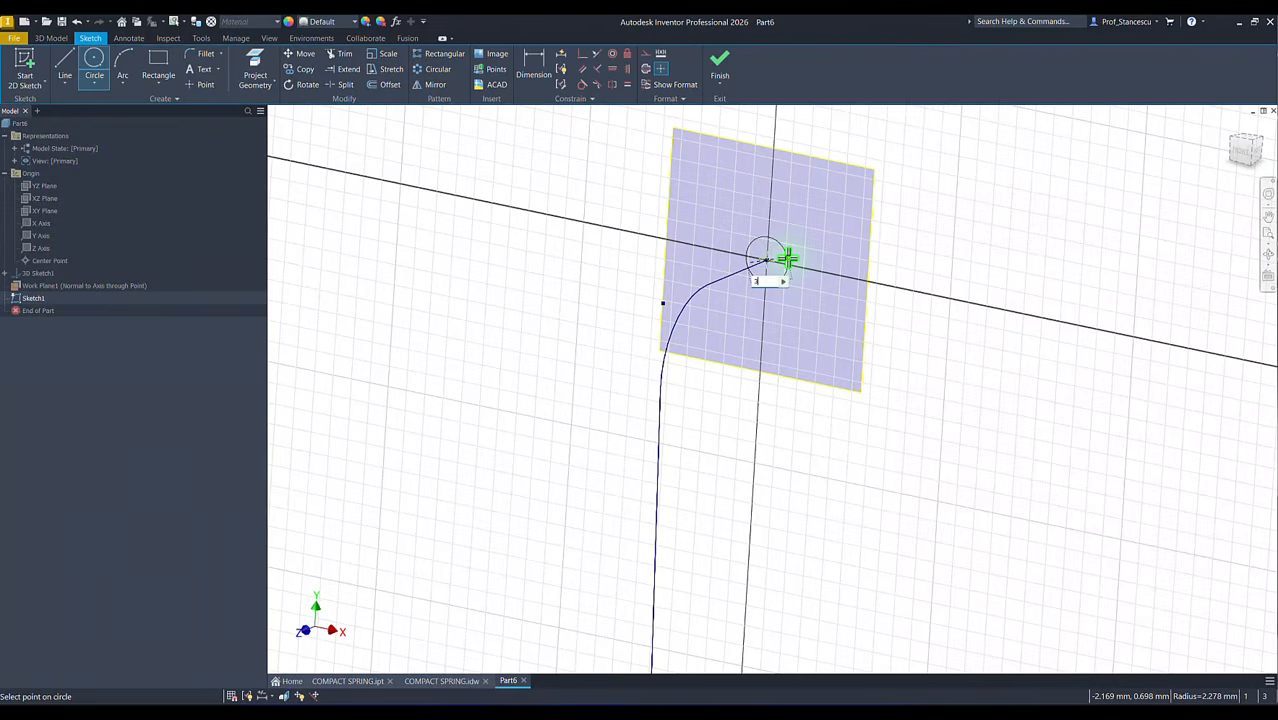
type("3")
key("Return")
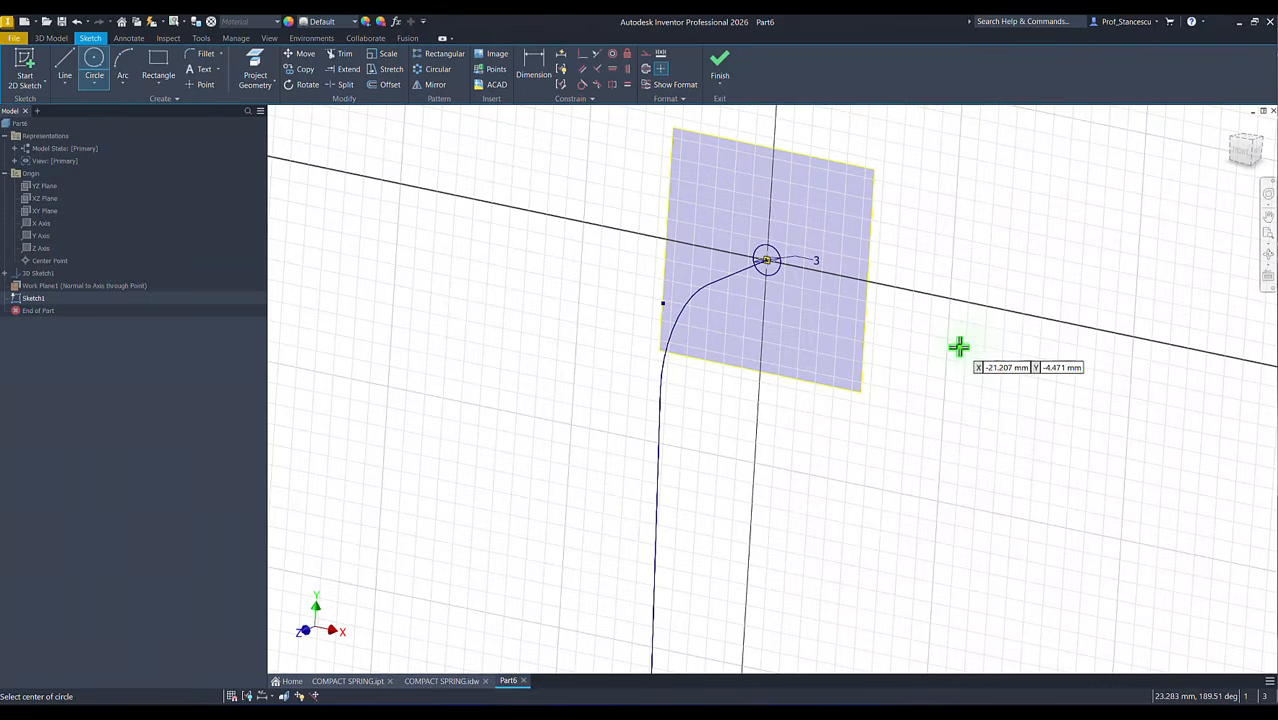
key("Home")
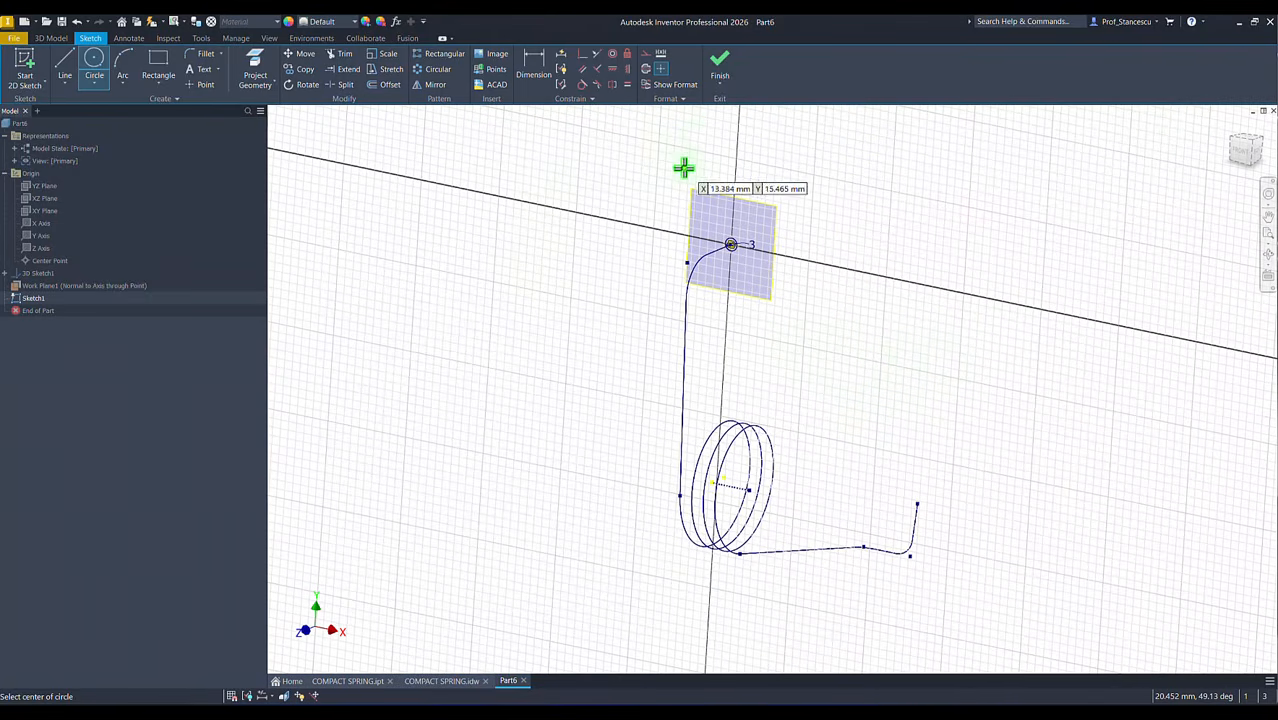
left_click(720, 70)
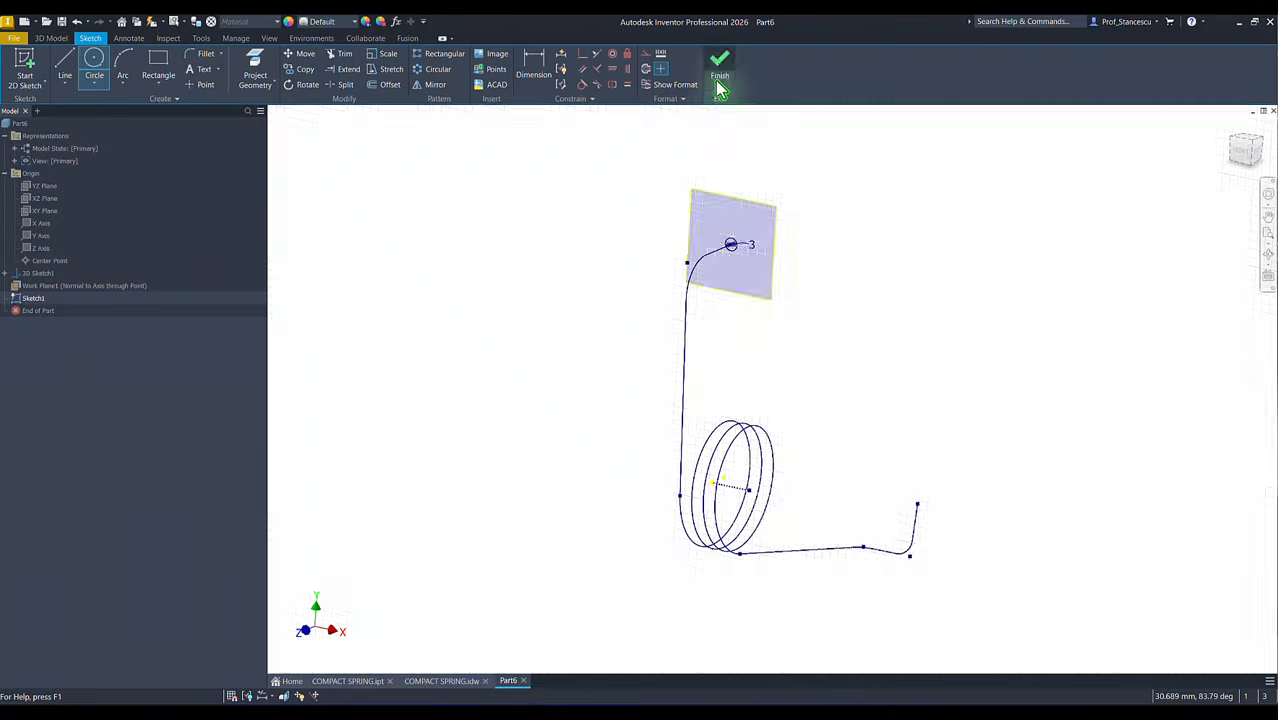
Step: Hide the work plane at the upper end of the spring path
left_click(697, 195)
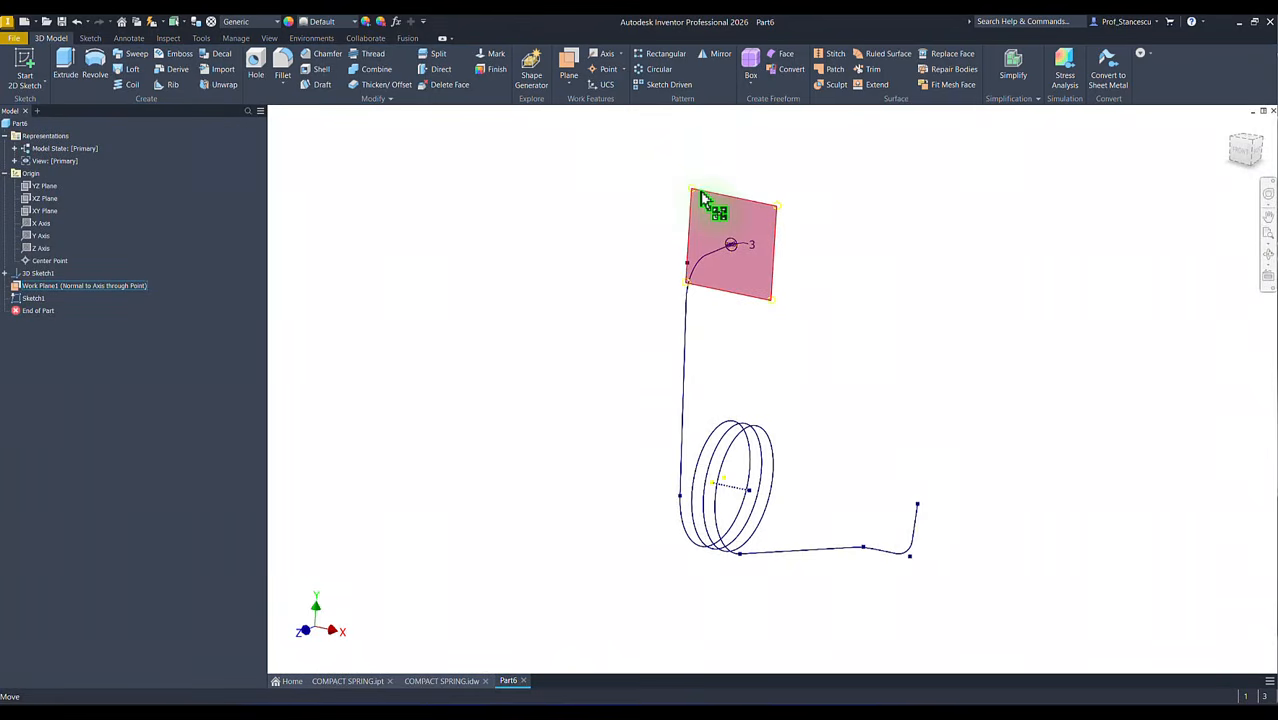
right_click(700, 197)
left_click(736, 210)
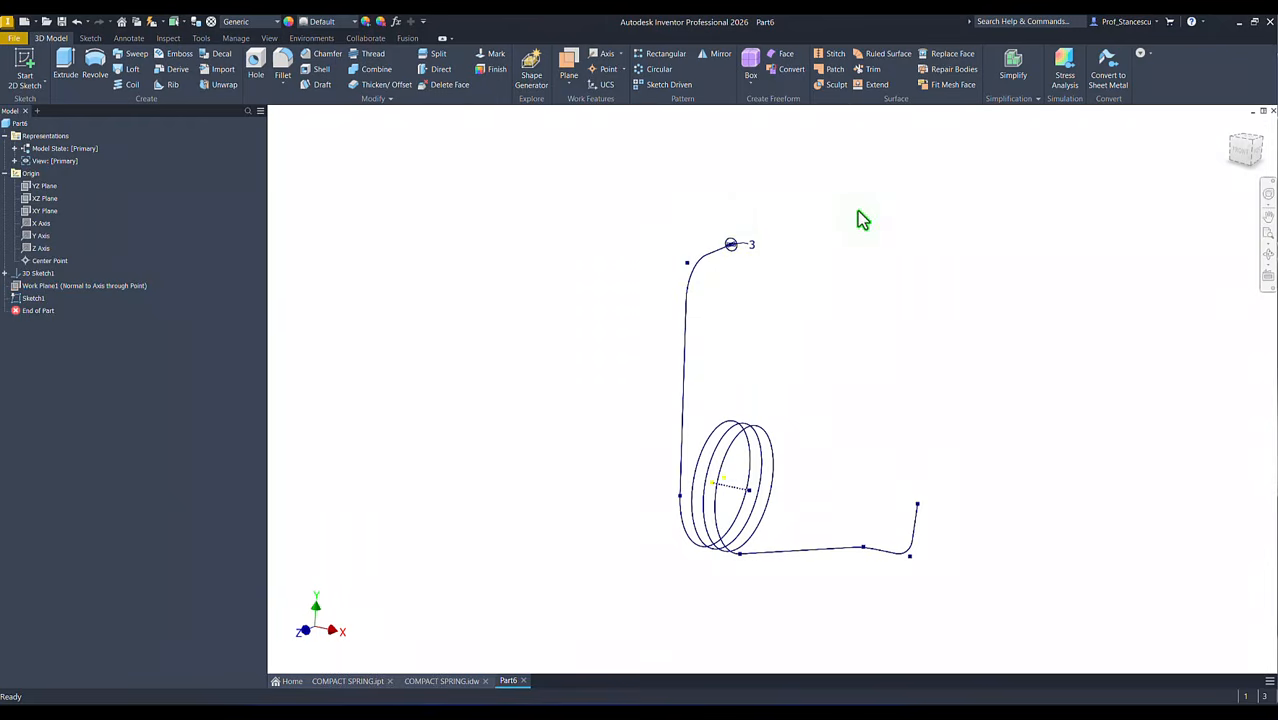
Step: Try to sweep the 3 mm circle along the entire 3D spring path as a new solid
mouse_move(857, 219)
middle_mouse_down("shift")
mouse_move(792, 234)
mouse_move(599, 225)
mouse_move(246, 188)
middle_mouse_up("shift")
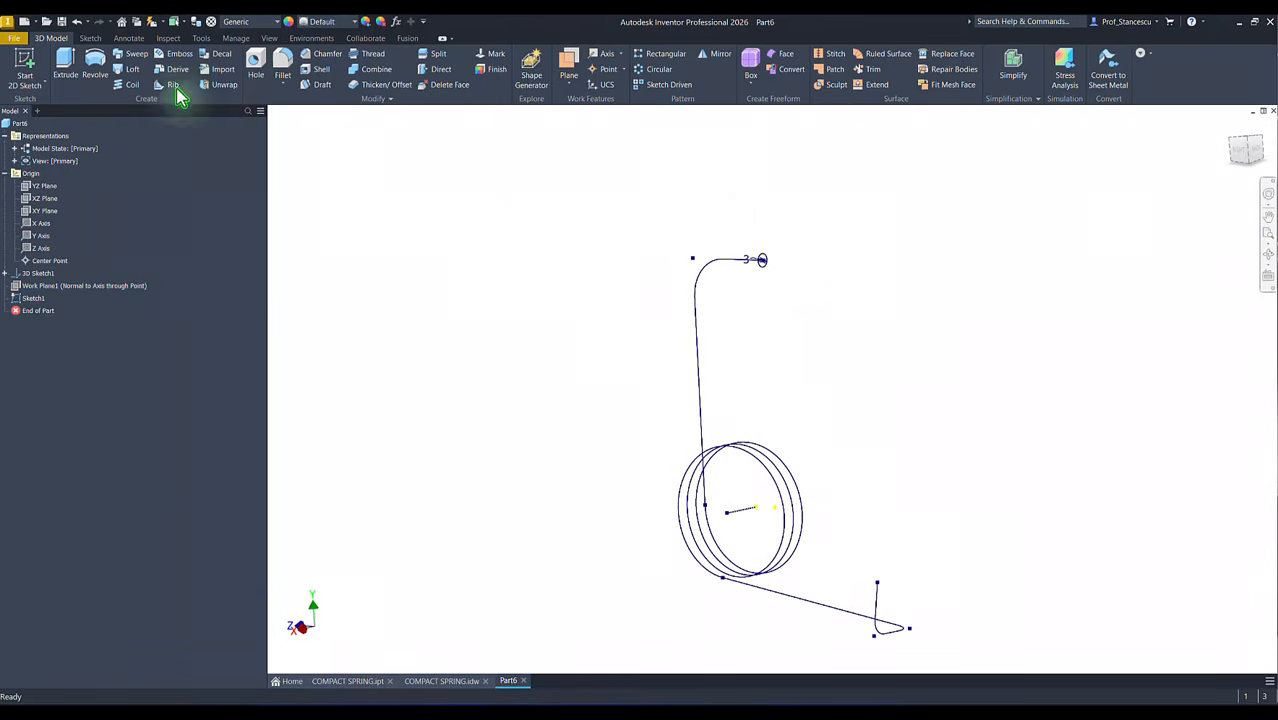
mouse_move(400, 155)
middle_mouse_down("shift")
mouse_move(523, 198)
mouse_move(525, 260)
mouse_move(787, 314)
middle_mouse_up("shift")
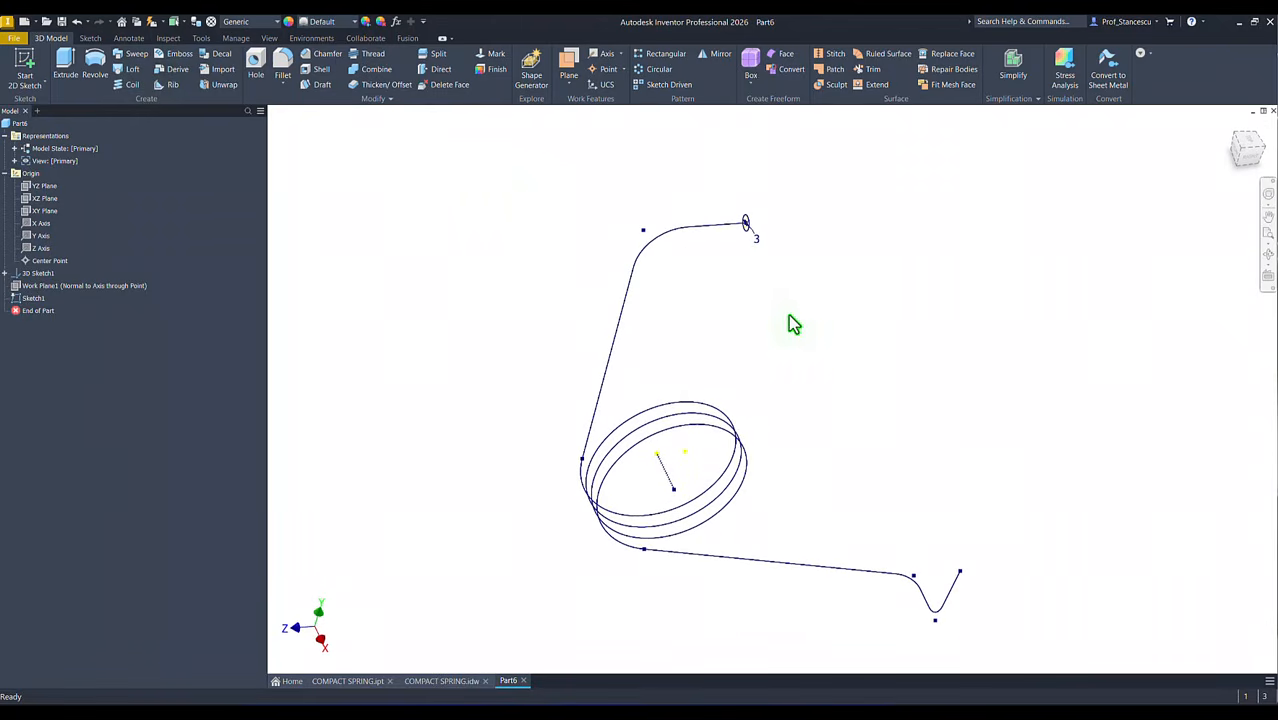
key("F6")
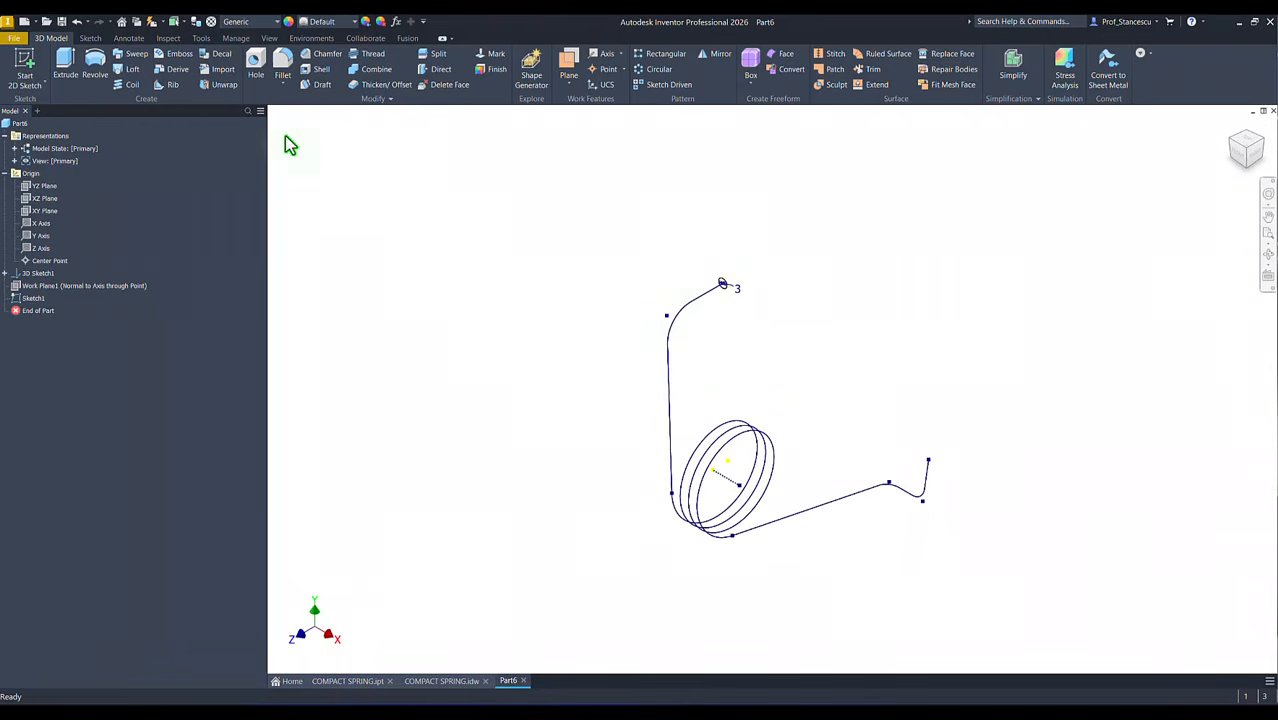
left_click(135, 54)
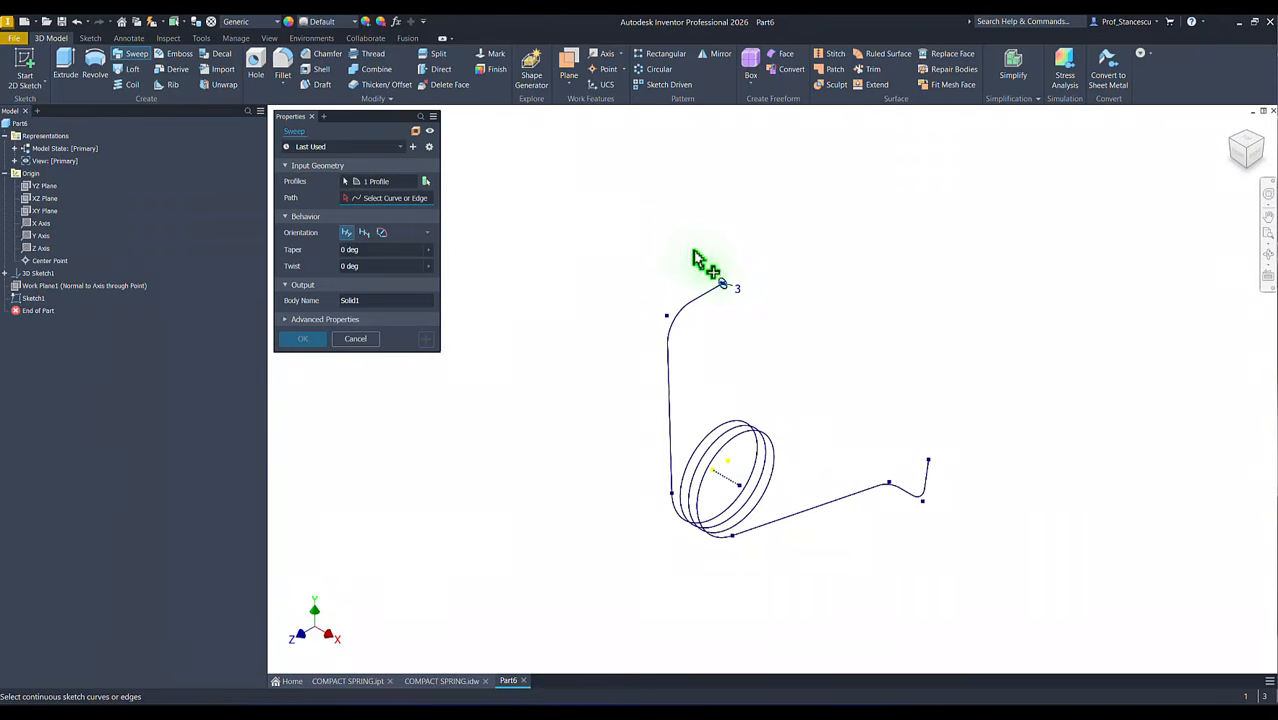
scroll(724, 292, "up", 5)
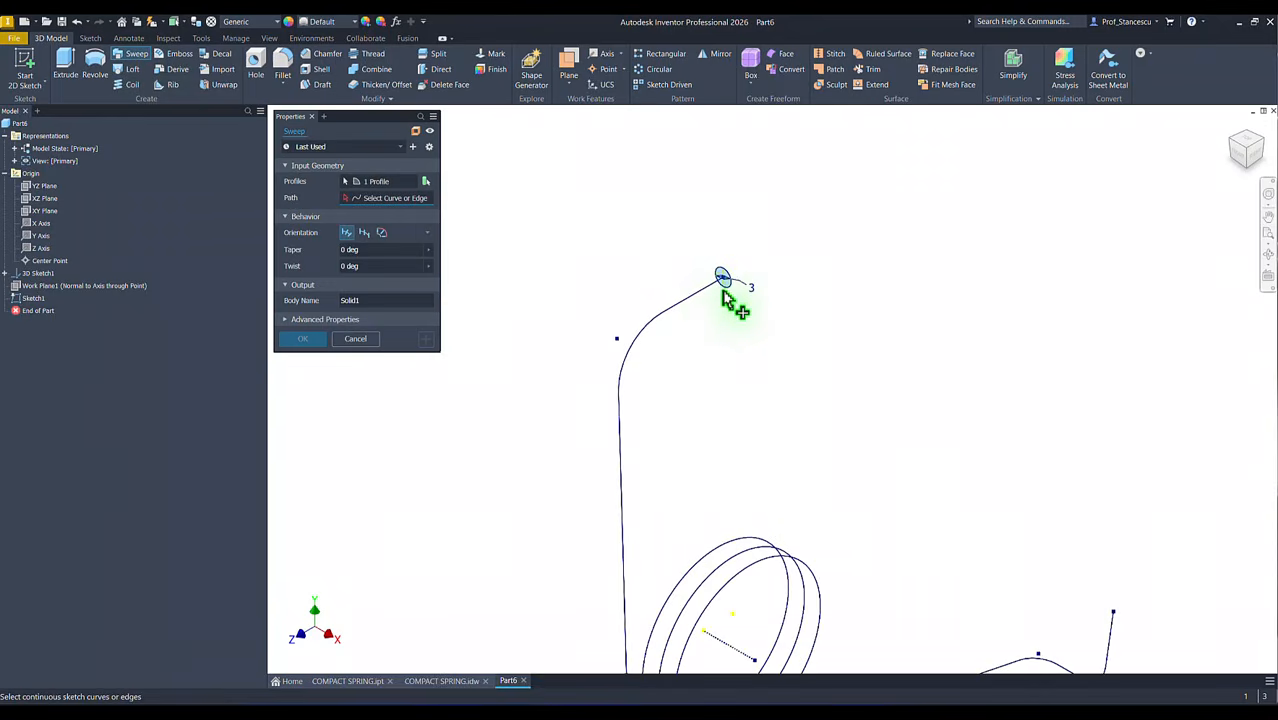
scroll(712, 327, "down", 5)
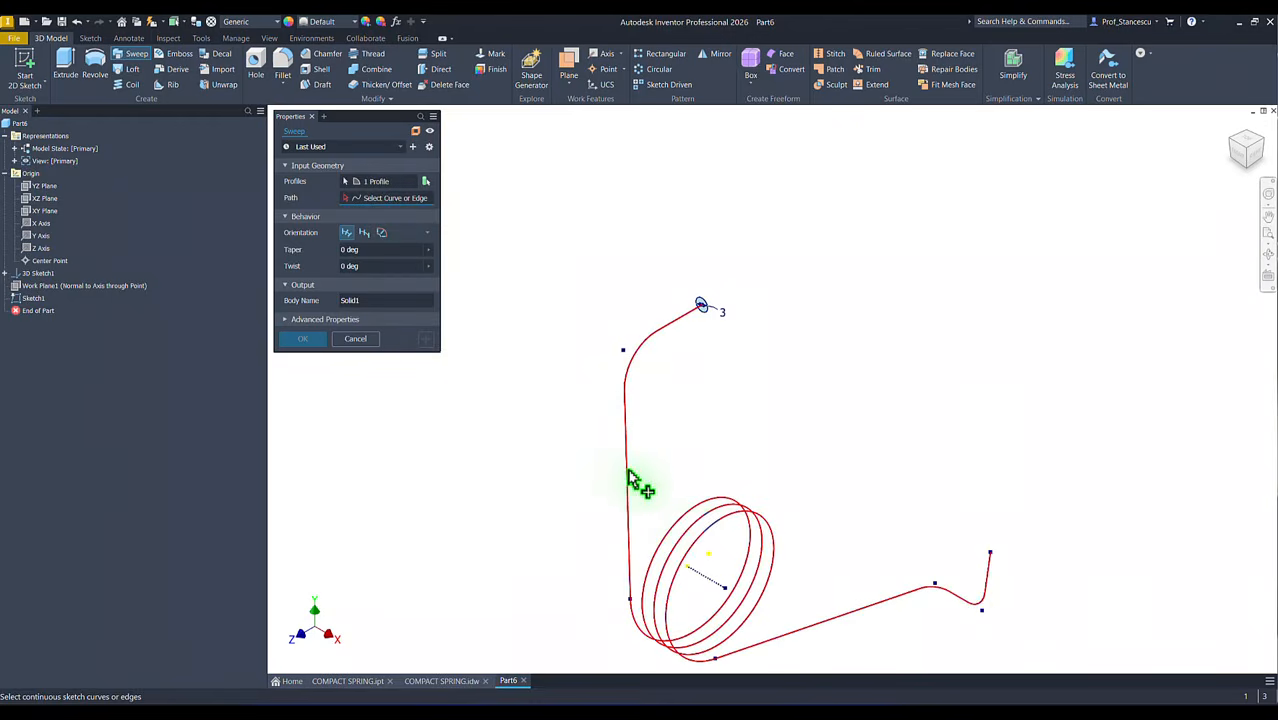
left_click(690, 527)
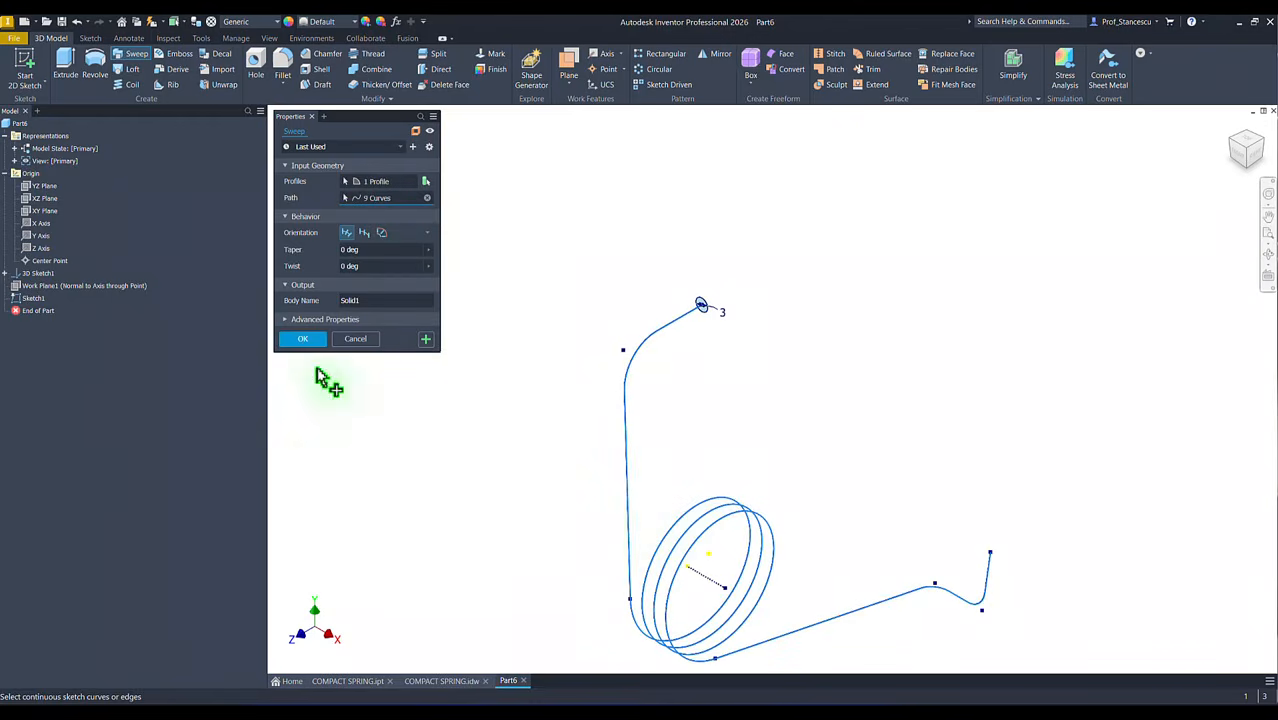
left_click(304, 339)
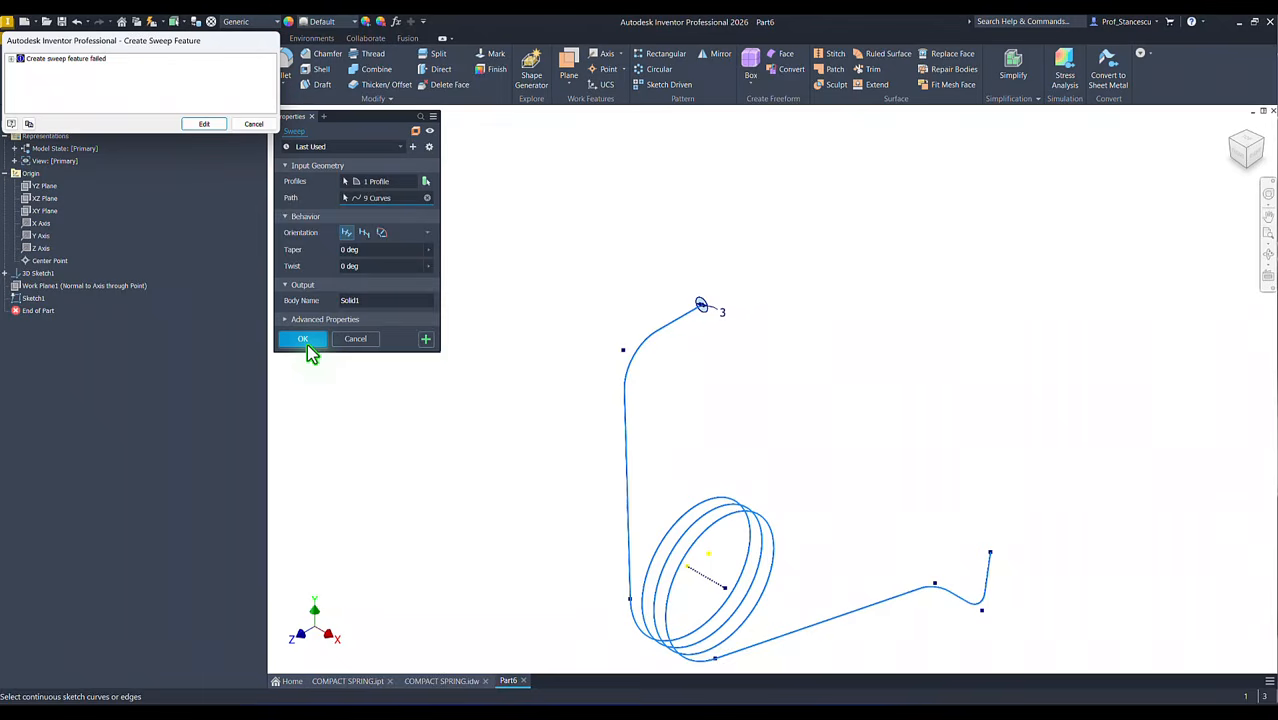
Step: Expand the sweep error details down to the underlying cause and cancel the sweep
left_click(11, 59)
left_click(20, 67)
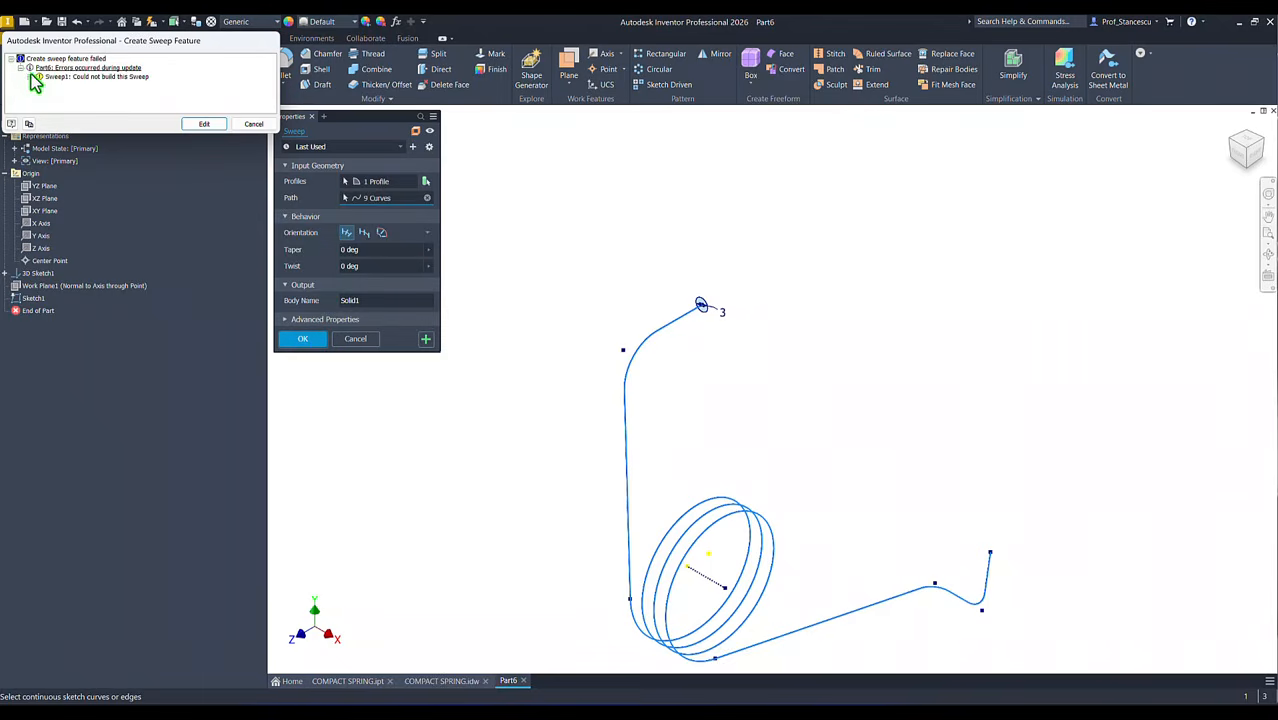
left_click(76, 78)
left_click(30, 77)
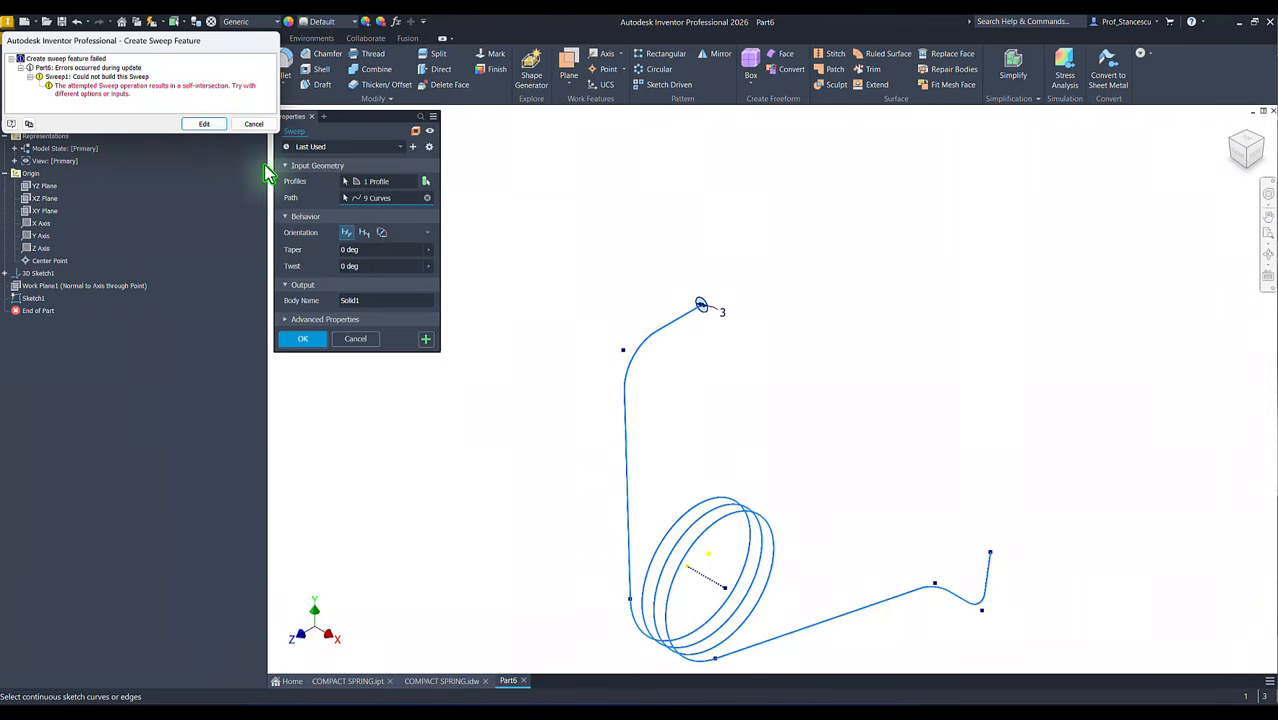
left_click(252, 124)
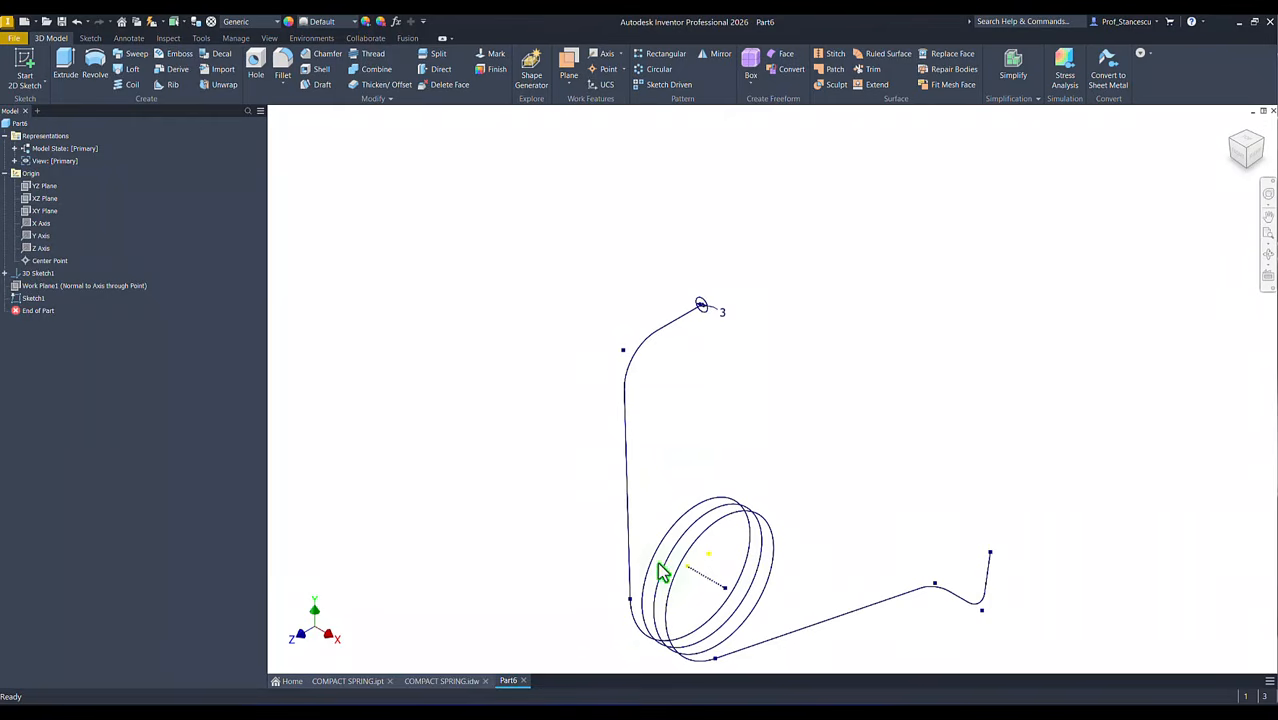
Step: Set the wire profile circle's diameter to 2.99 mm
left_click(636, 620)
left_click(725, 313)
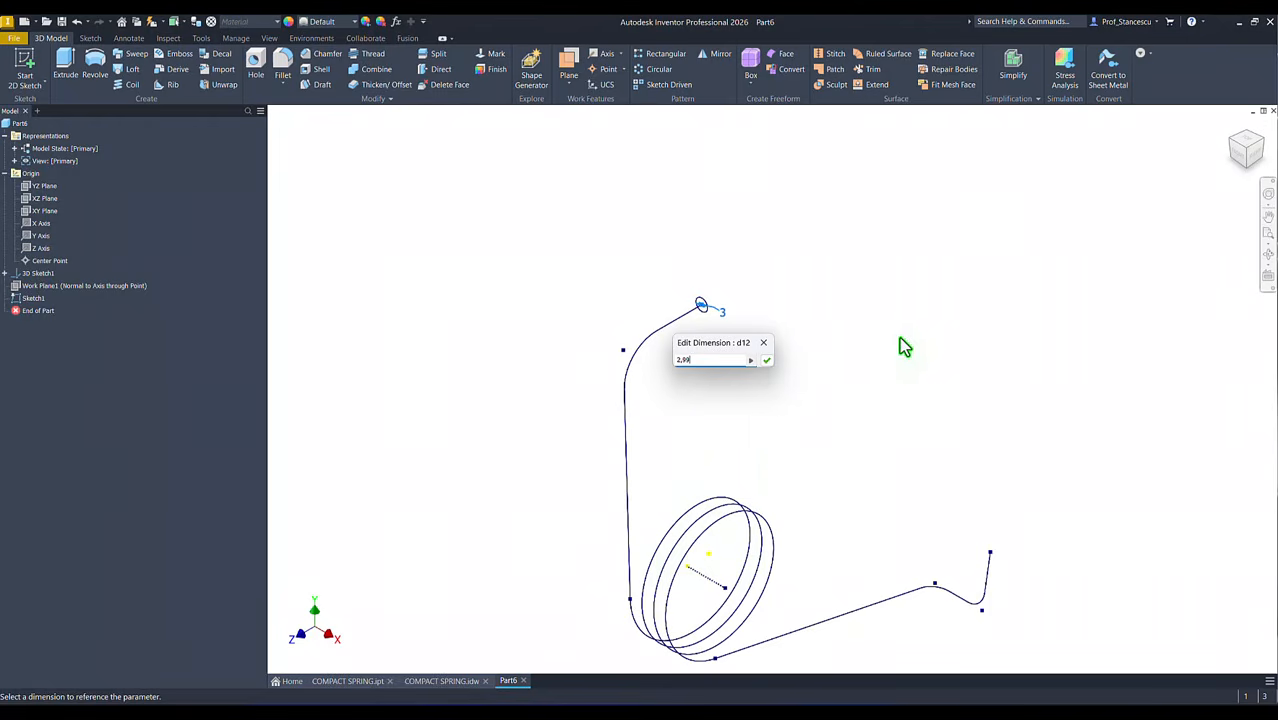
left_click(767, 362)
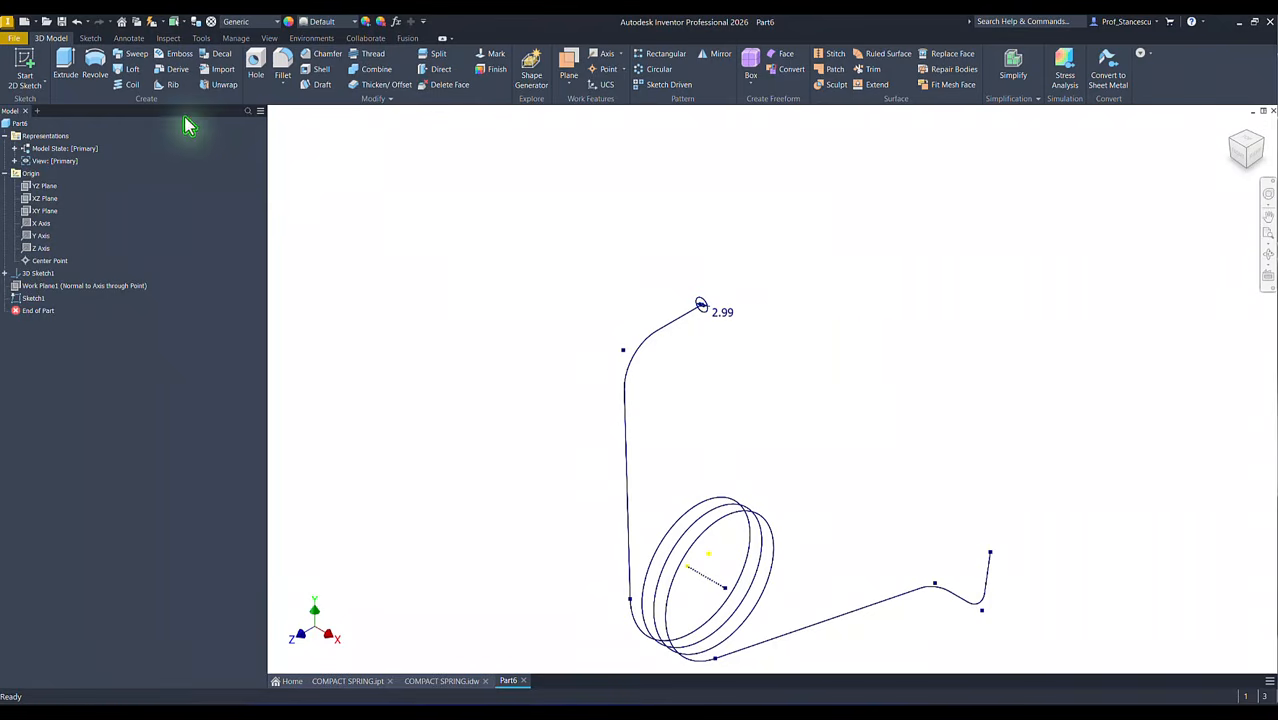
Step: Sweep the 2.99 mm circle along the full 3D spring path to create the solid wire body
left_click(133, 57)
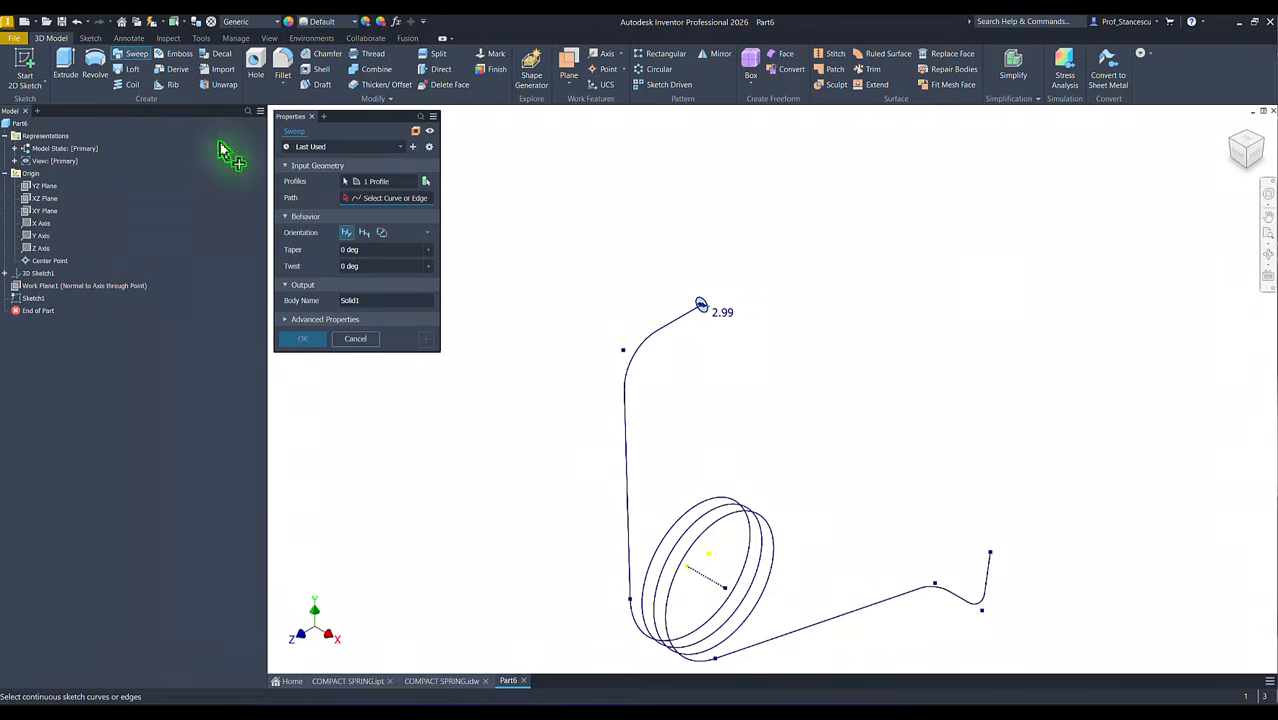
left_click(624, 421)
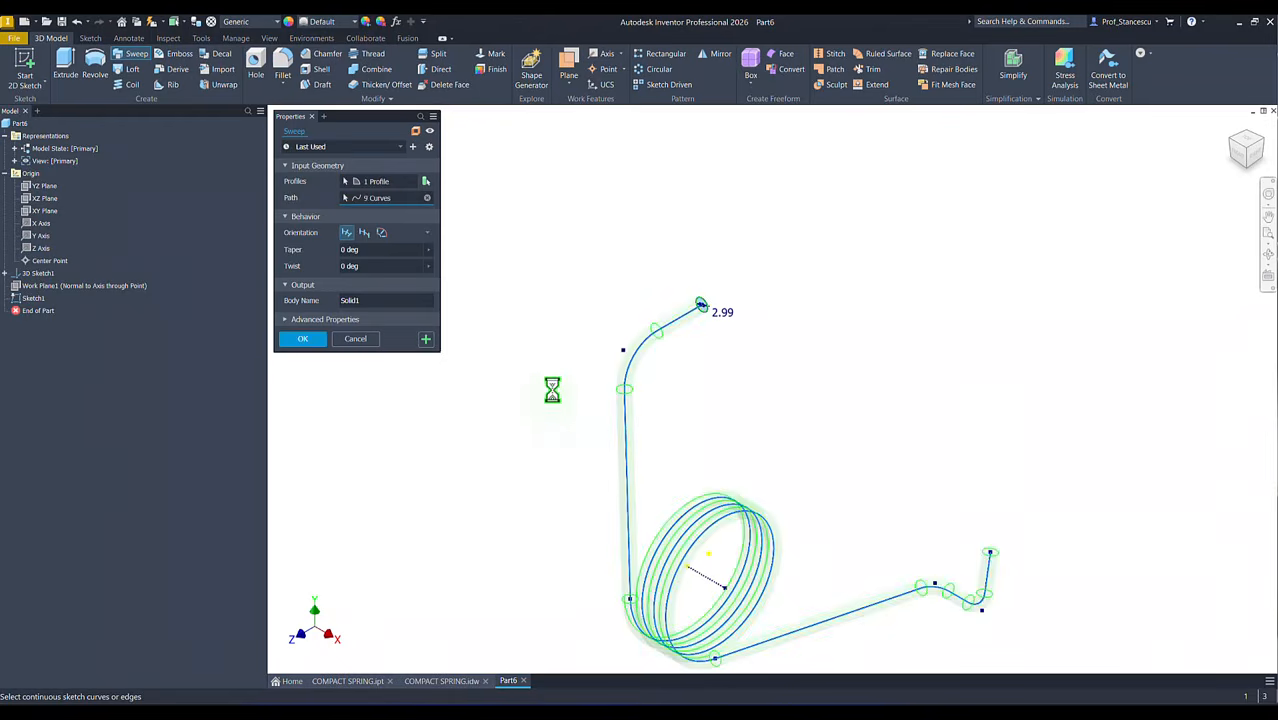
left_click(316, 346)
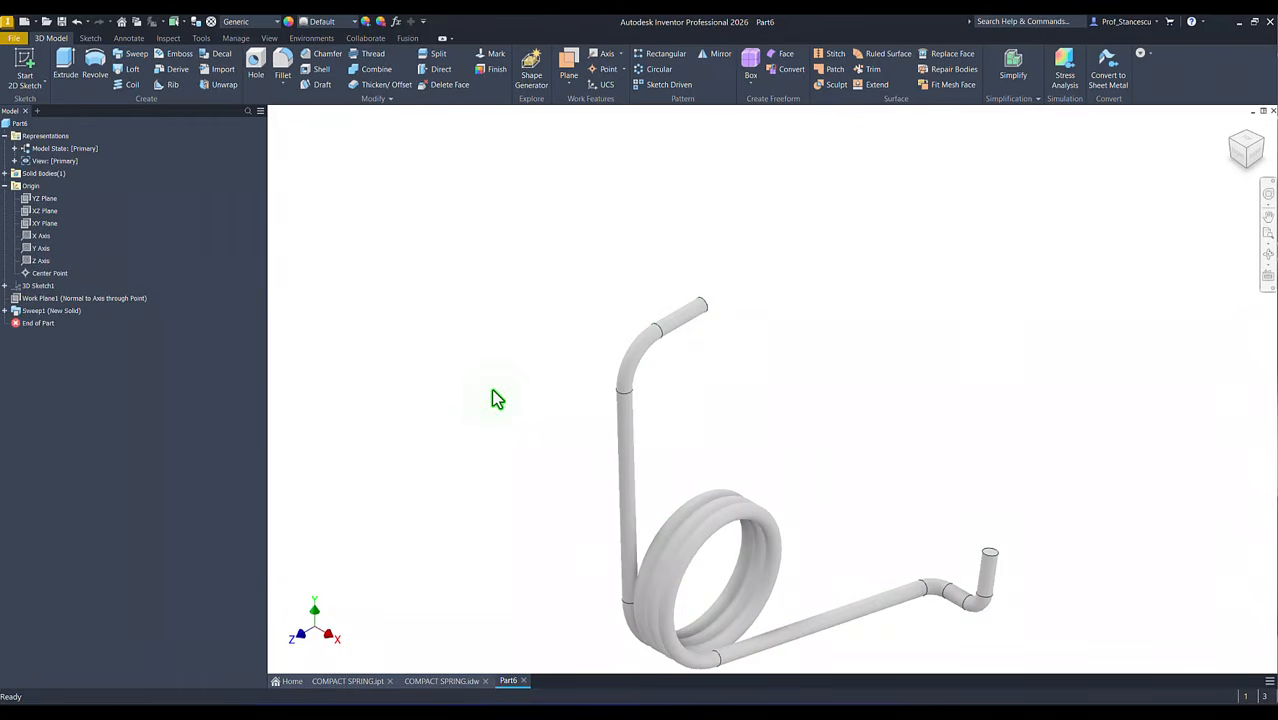
key("F6")
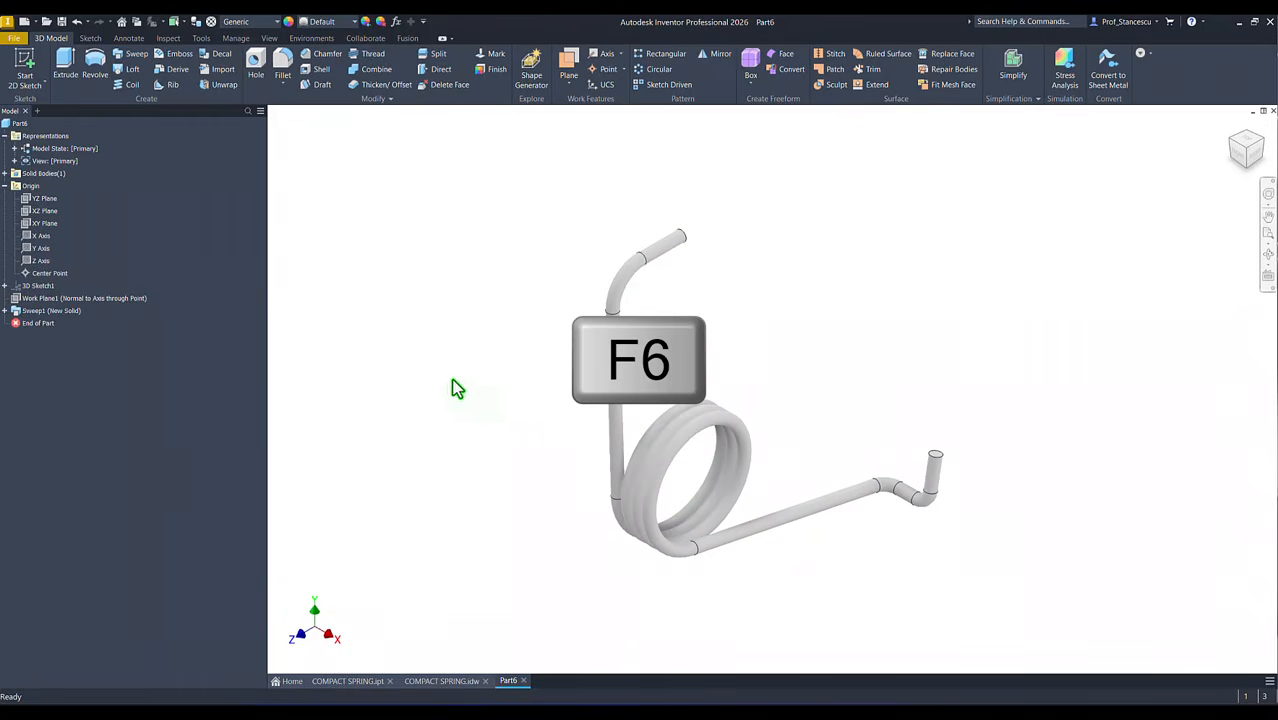
Step: Examine the spacing between adjacent coils in view A of the COMPACT SPRING drawing, then return to the part
left_click(441, 680)
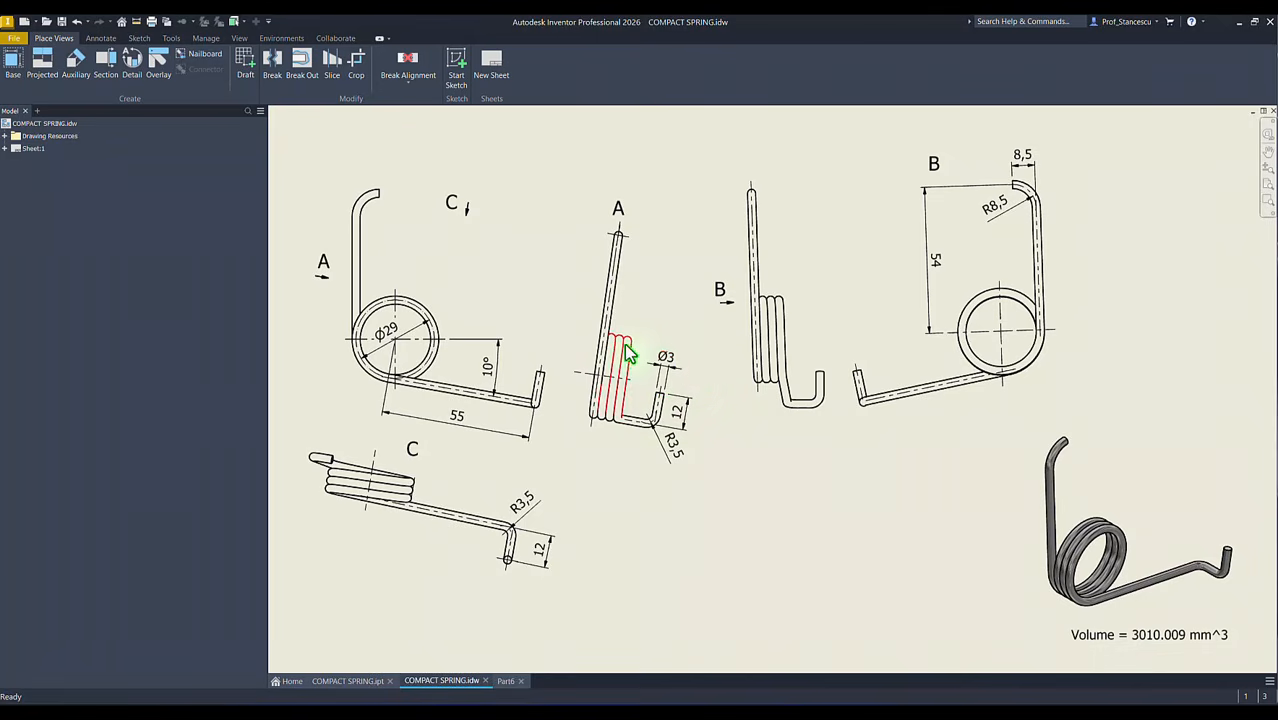
scroll(605, 374, "up", 10)
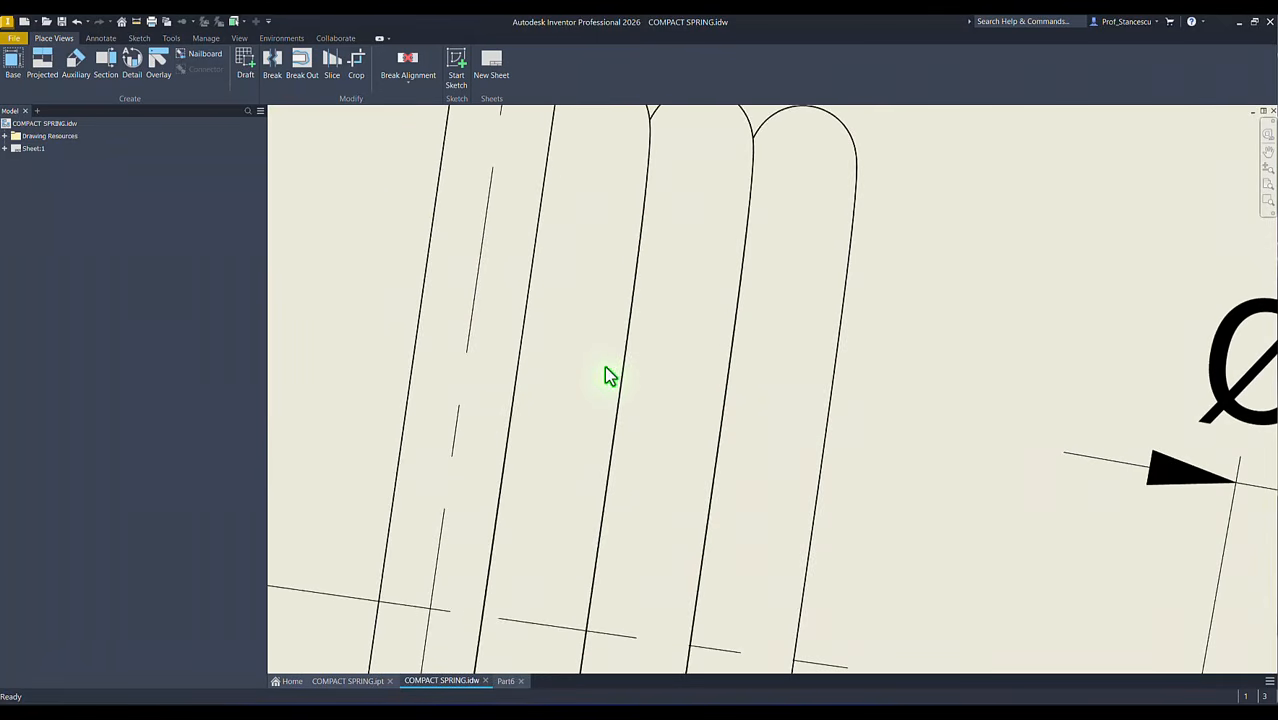
scroll(605, 368, "up", 3)
scroll(665, 385, "up", 3)
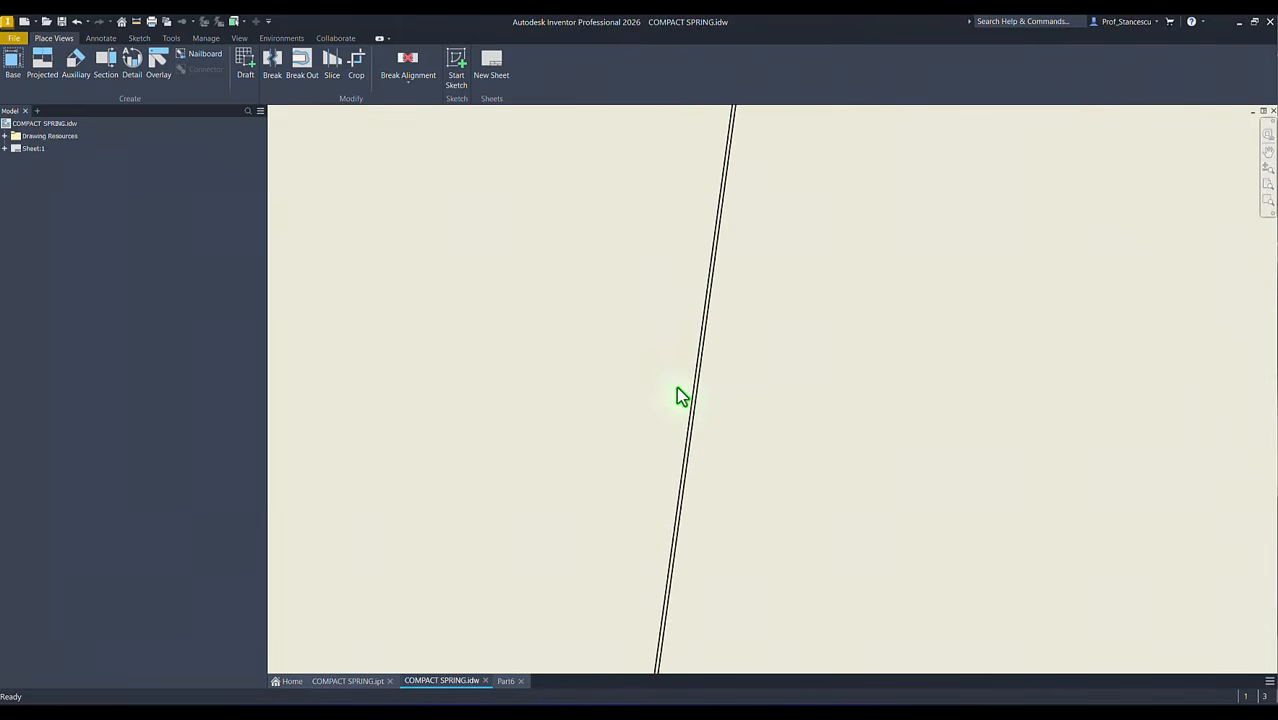
scroll(730, 360, "up", 3)
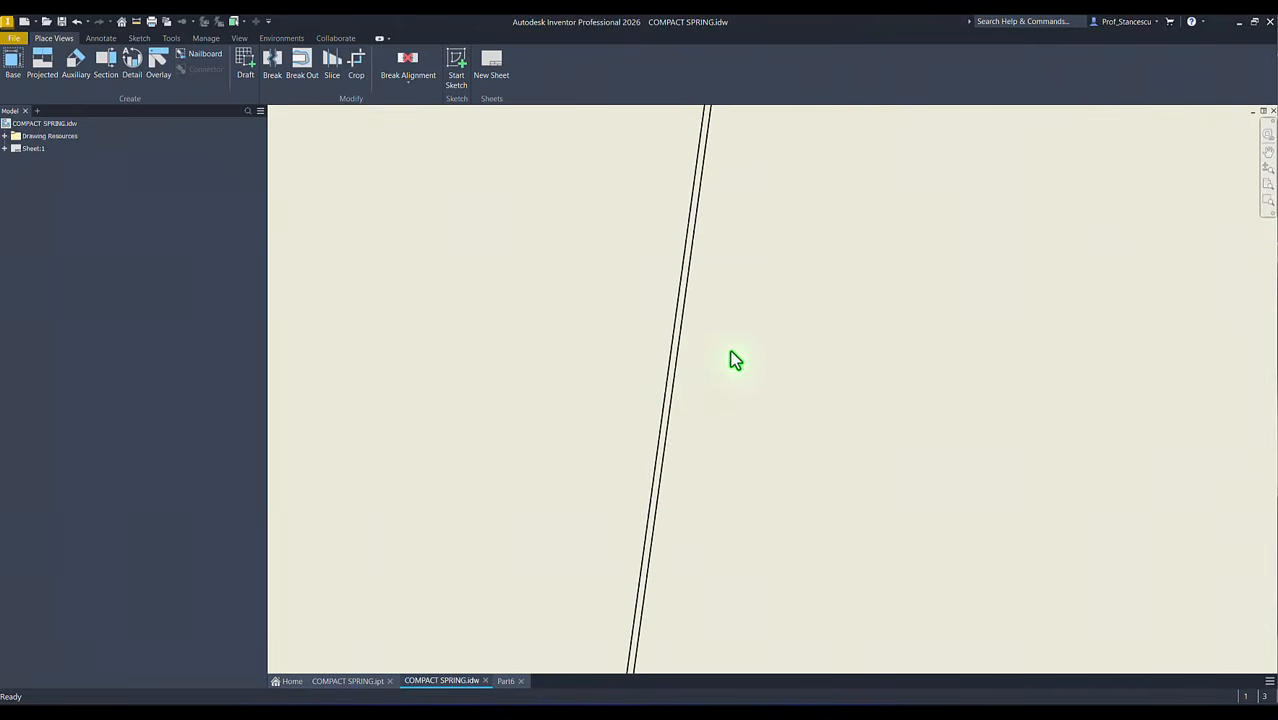
scroll(735, 359, "down", 6)
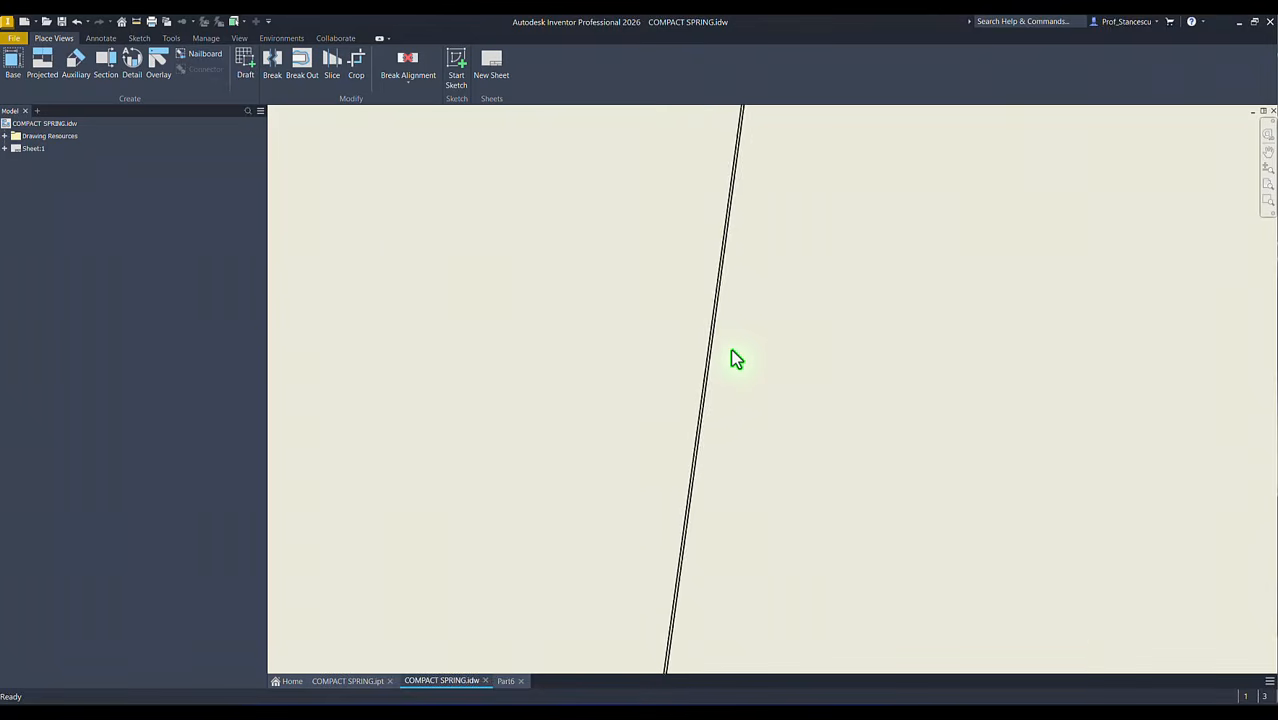
scroll(700, 380, "down", 5)
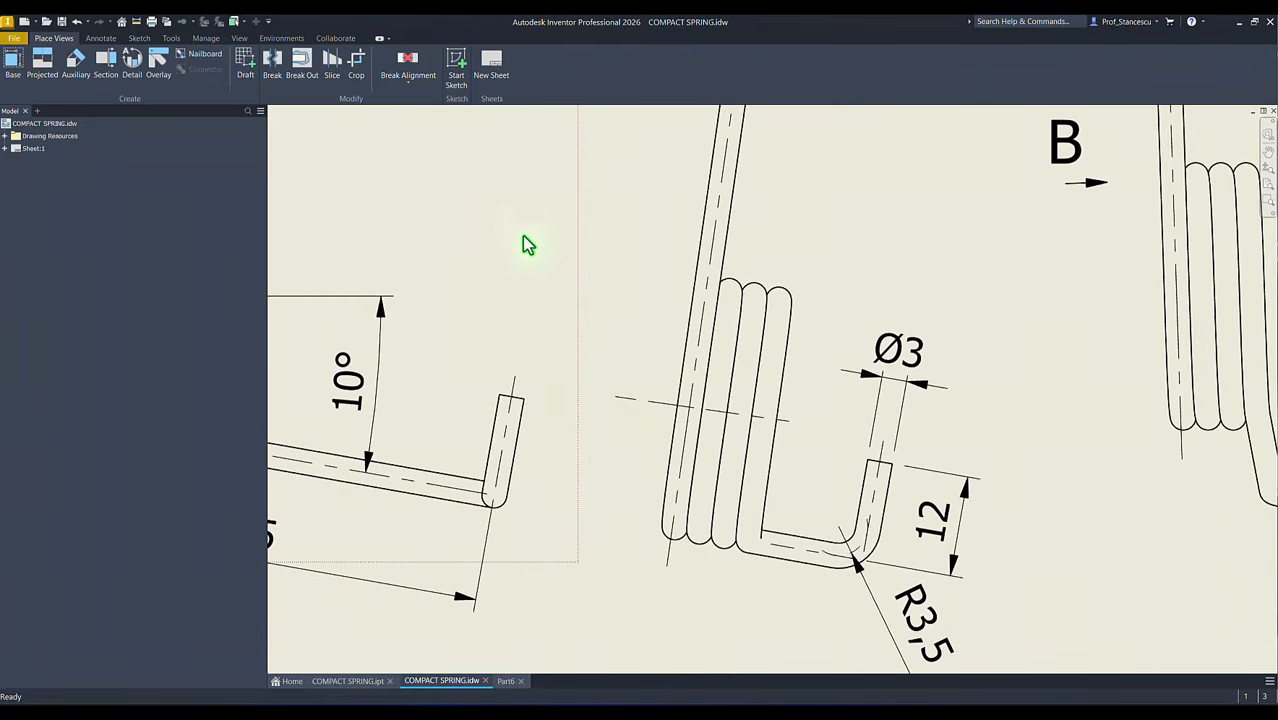
key("Home")
key("ctrl+Tab")
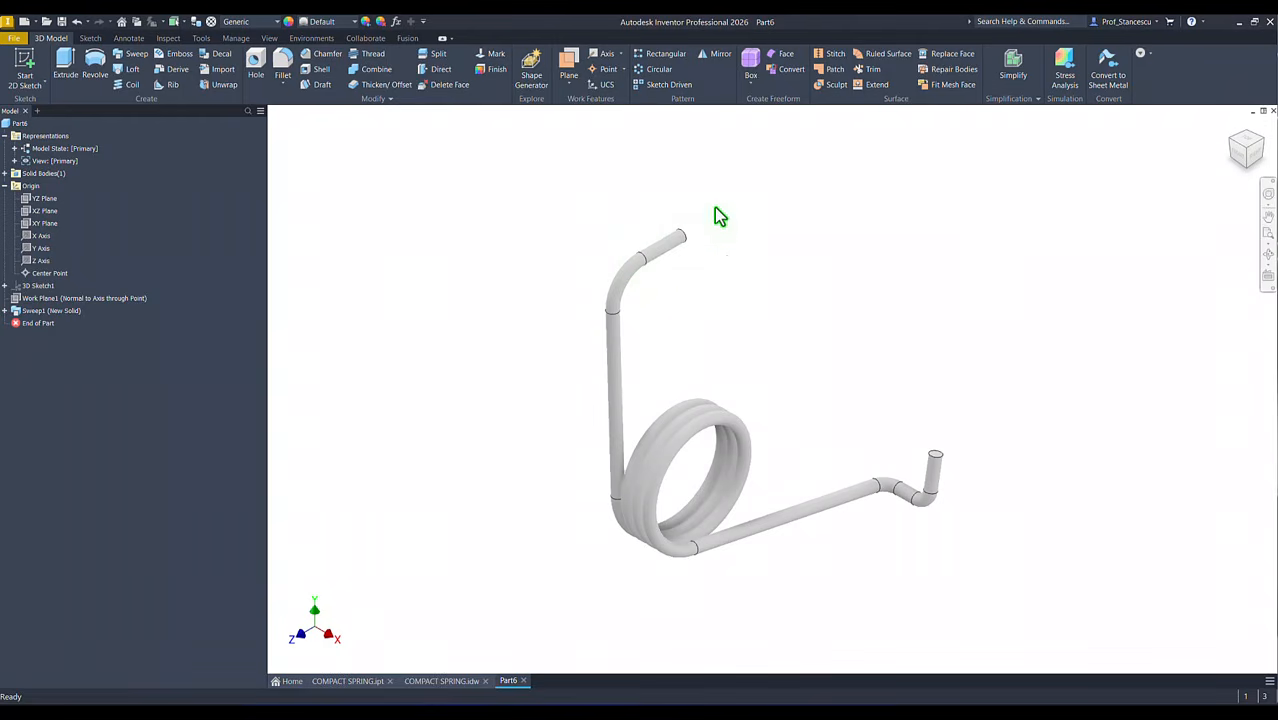
Step: Start a 2D sketch on the circular end face of the spring's upper leg and project the face's edge into it
middle_click_drag(630, 179, 727, 210, "shift")
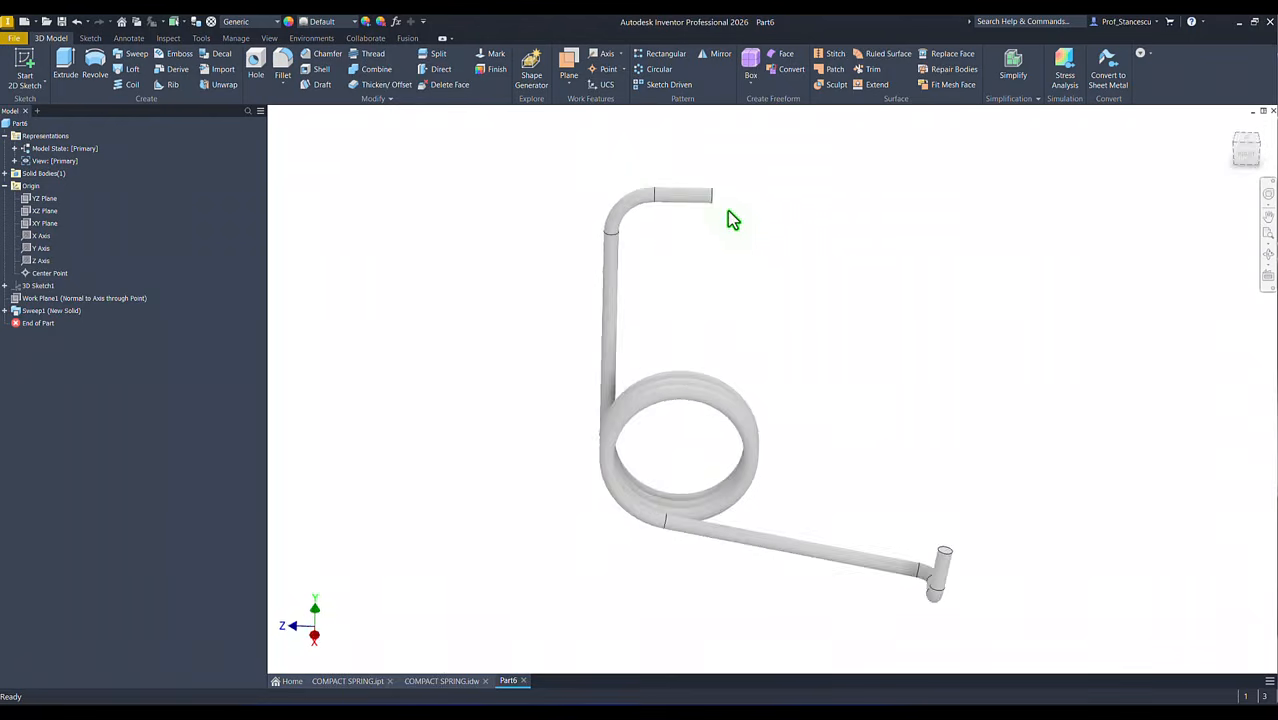
left_click_drag(0, 0, 0, 0)
middle_click_drag(727, 210, 840, 263, "shift")
scroll(840, 263, "up", 3)
middle_click_drag(824, 336, 769, 411, "shift")
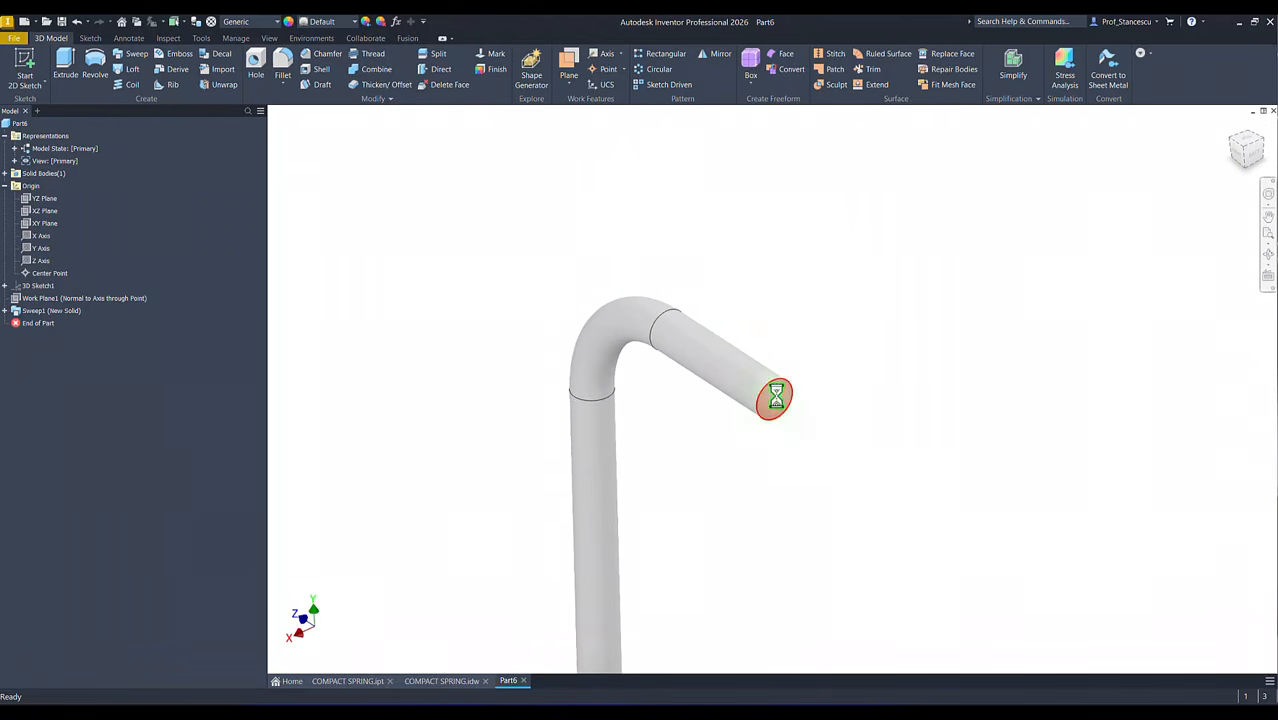
left_click(772, 402)
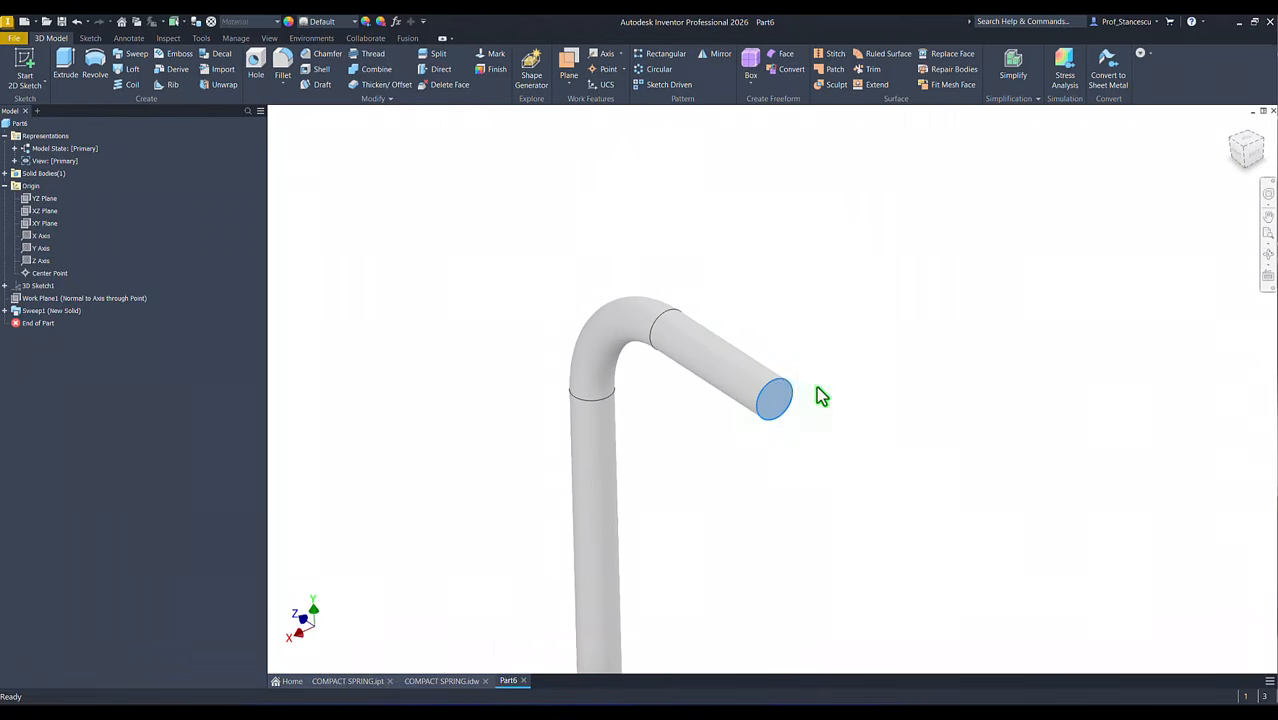
left_click(866, 326)
key("Home")
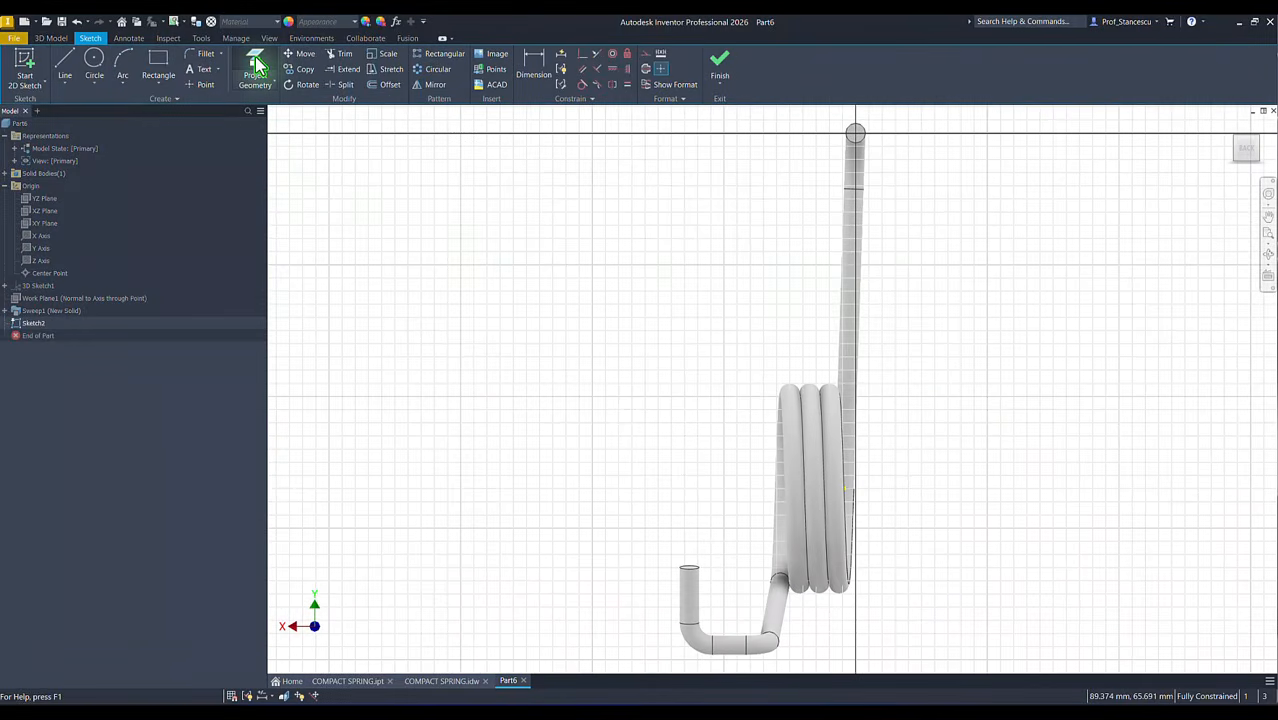
left_click(256, 66)
left_click(855, 133)
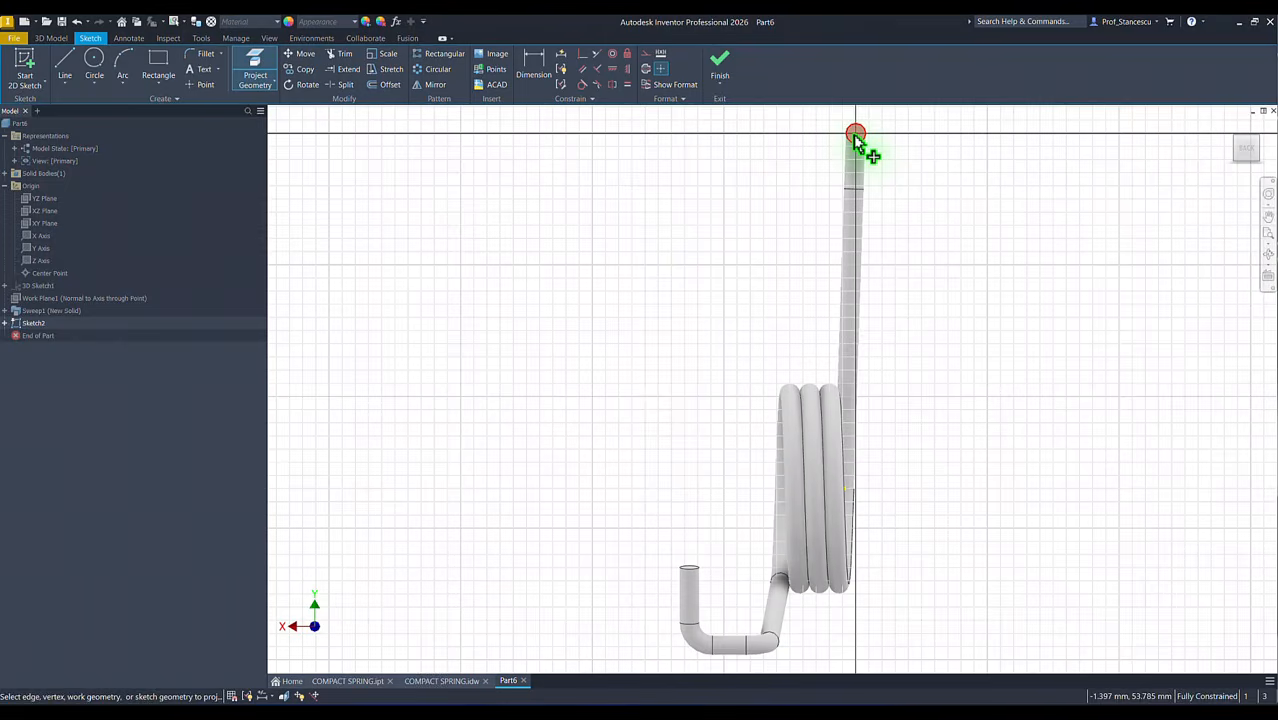
Step: Finish the end-face sketch and extrude it as a cut back along the spring's upper leg by 20-8,5 mm
left_click(724, 68)
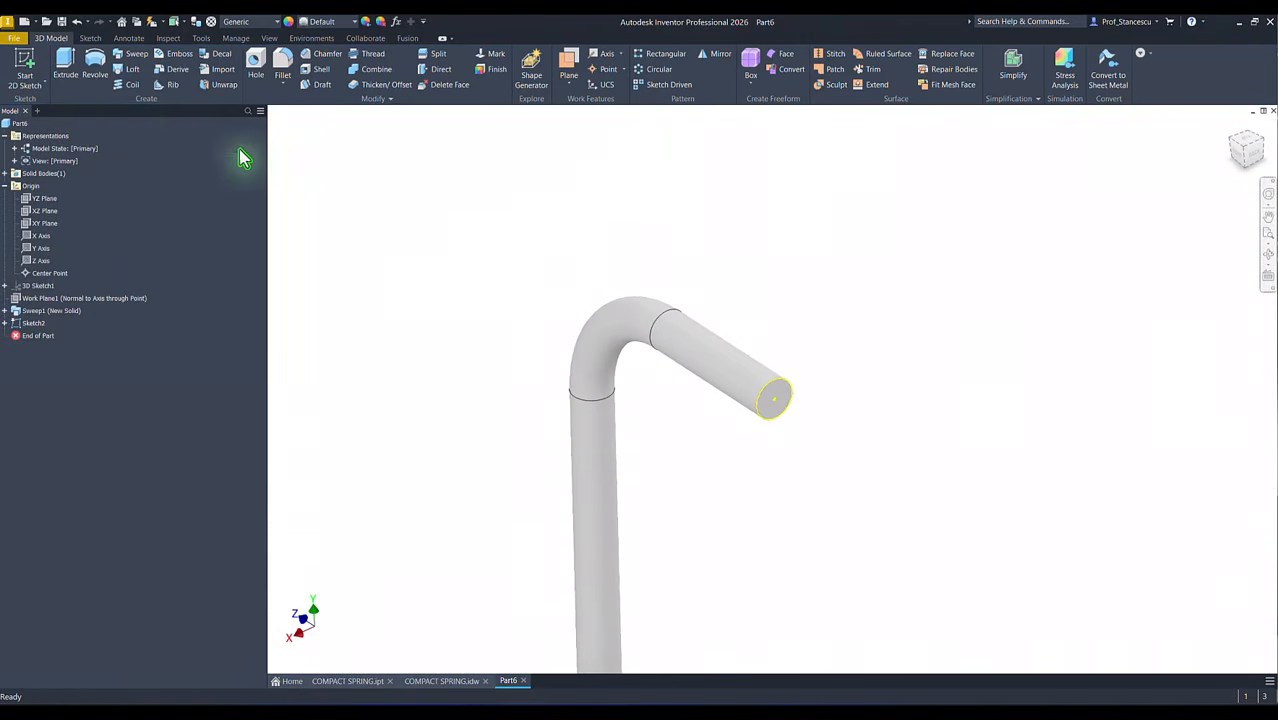
left_click(66, 64)
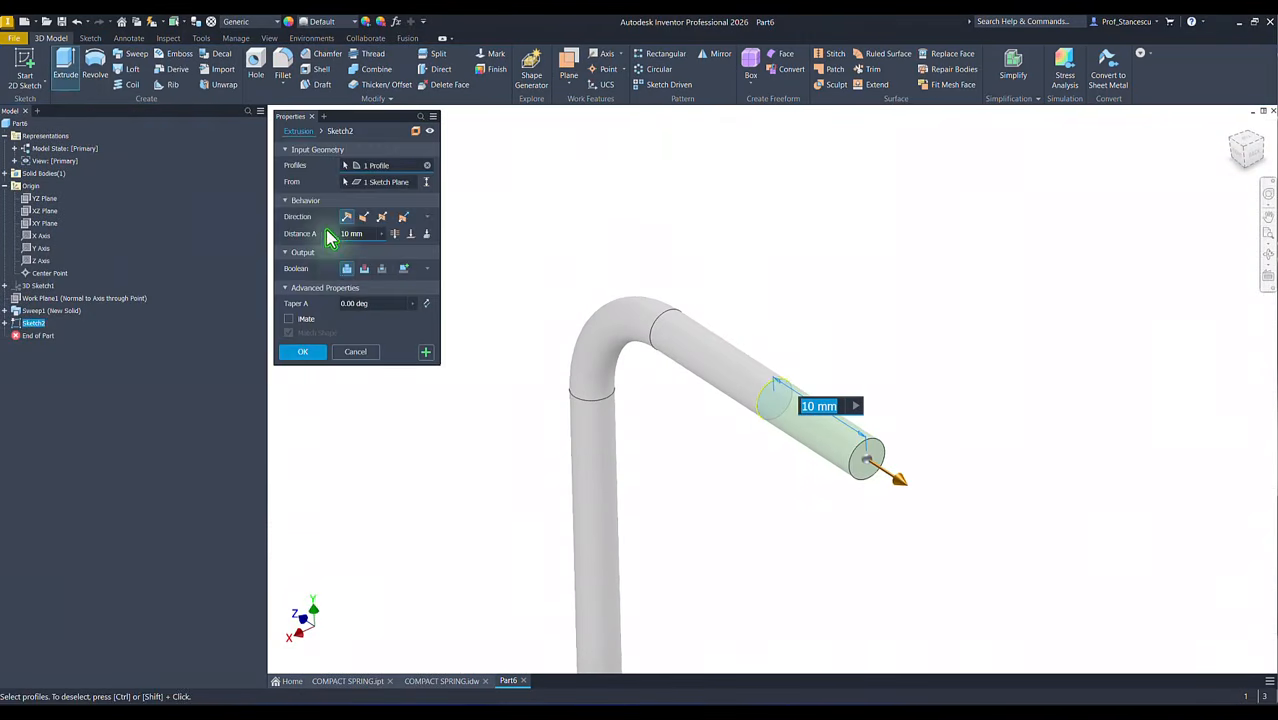
left_click(365, 270)
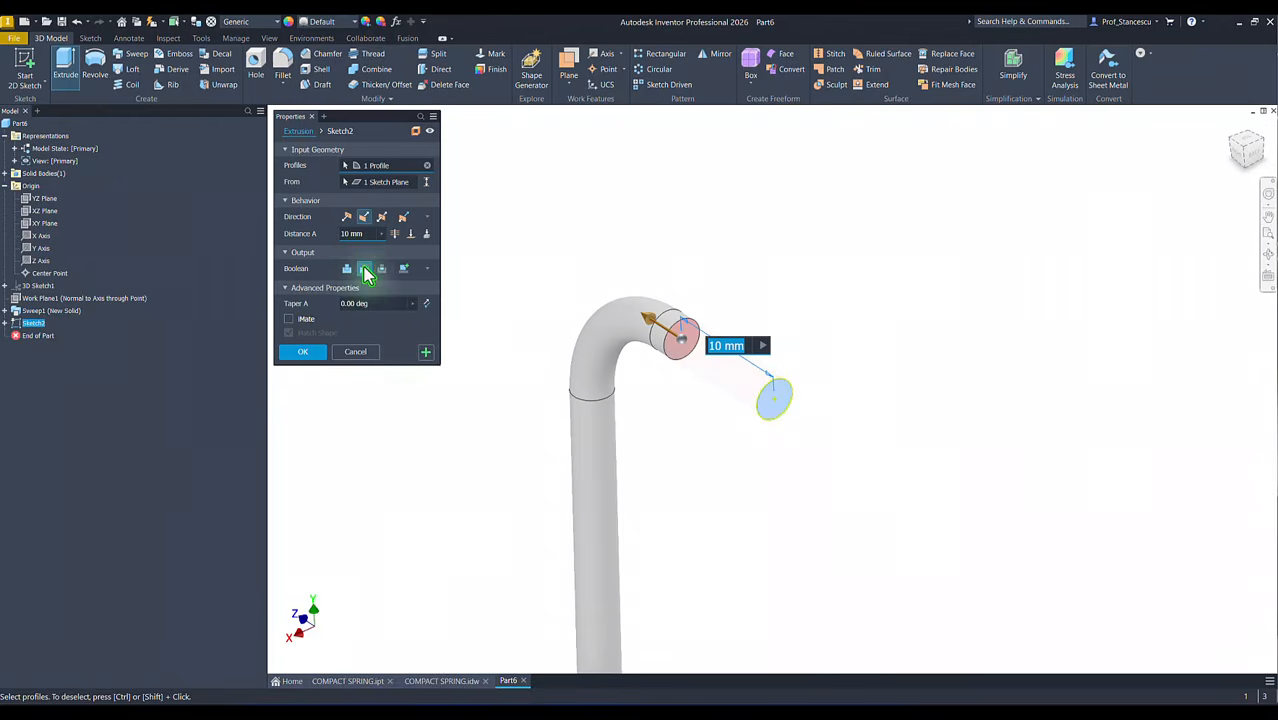
type("2")
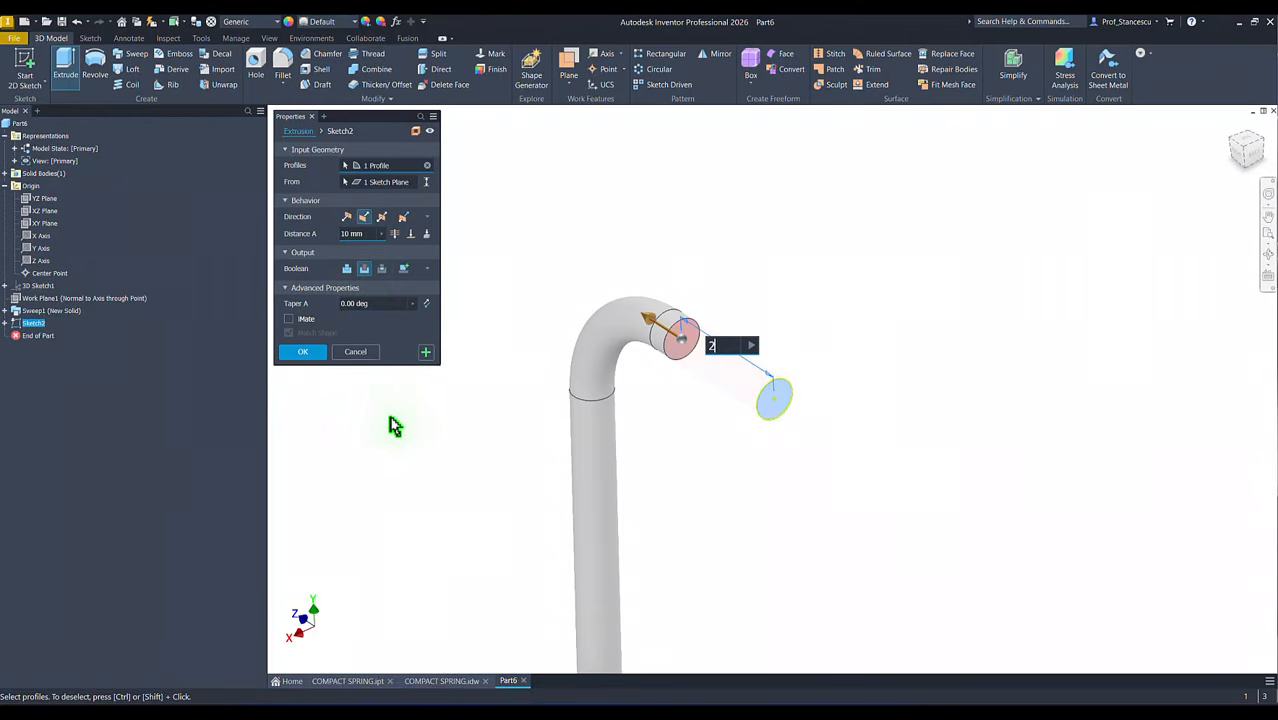
type("0-8")
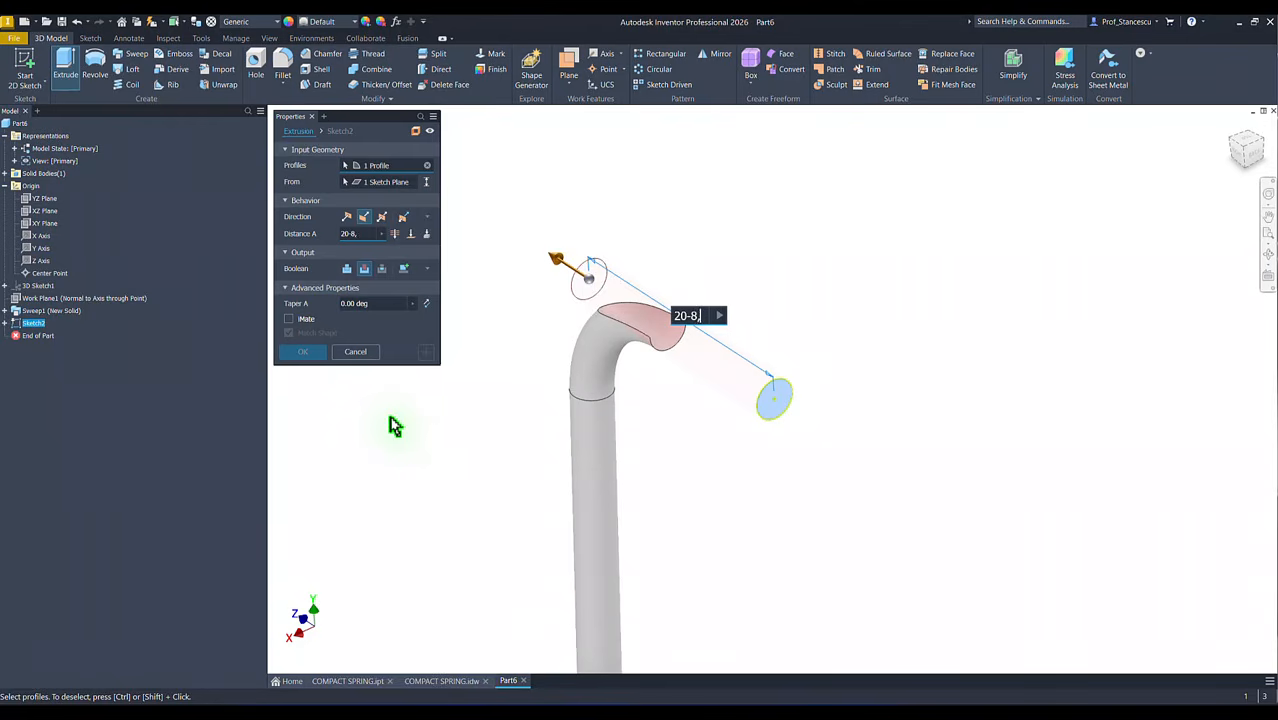
type(",5")
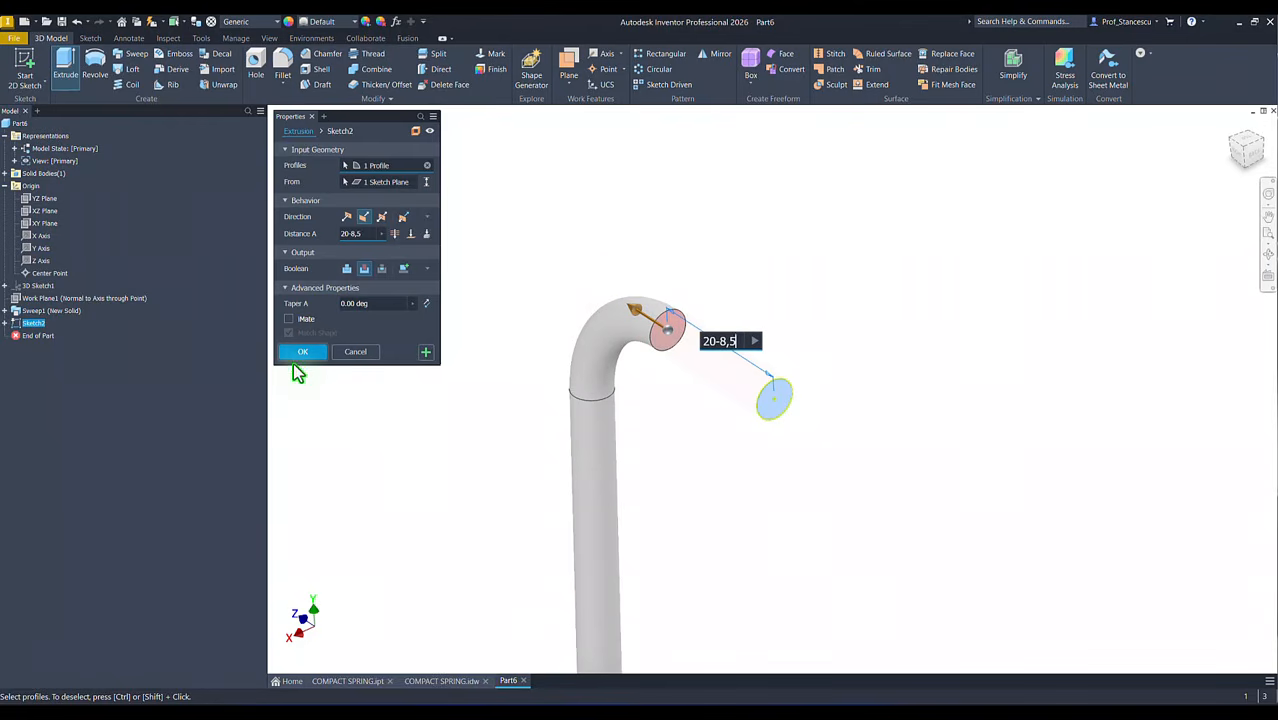
left_click(297, 355)
Step: Collapse the Origin and Representations folders in the model tree
key("F6")
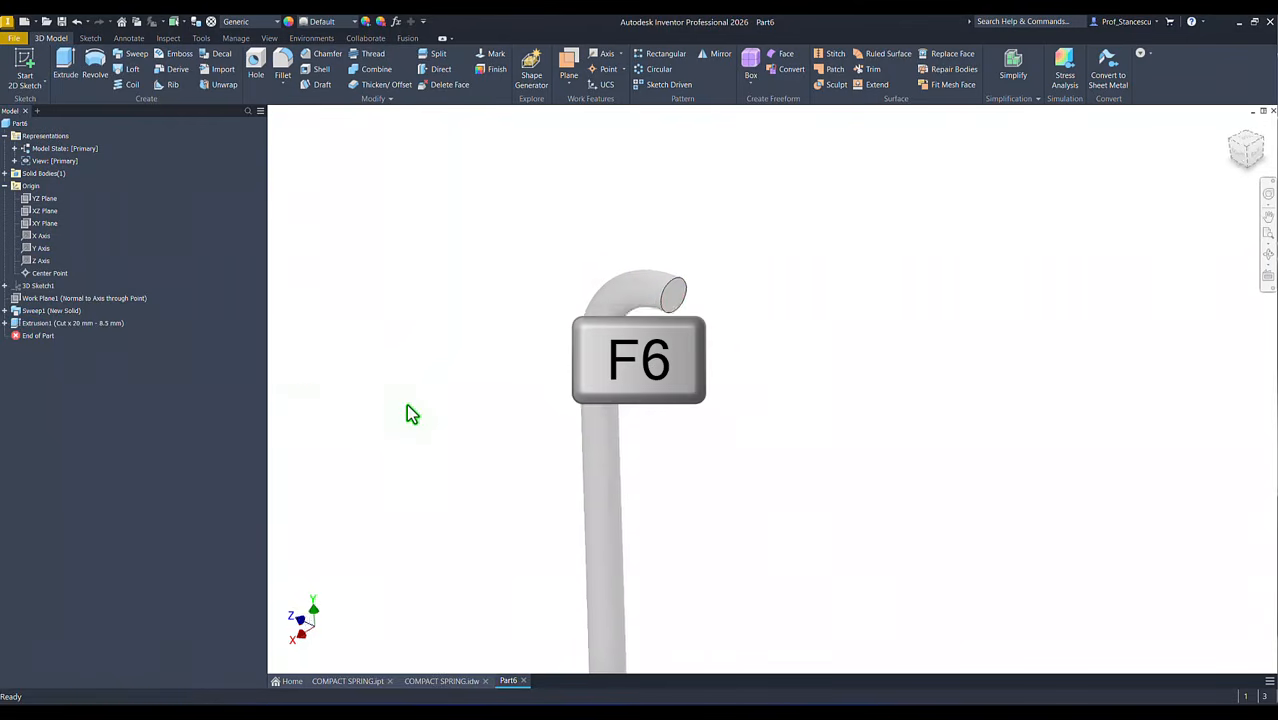
left_click(6, 187)
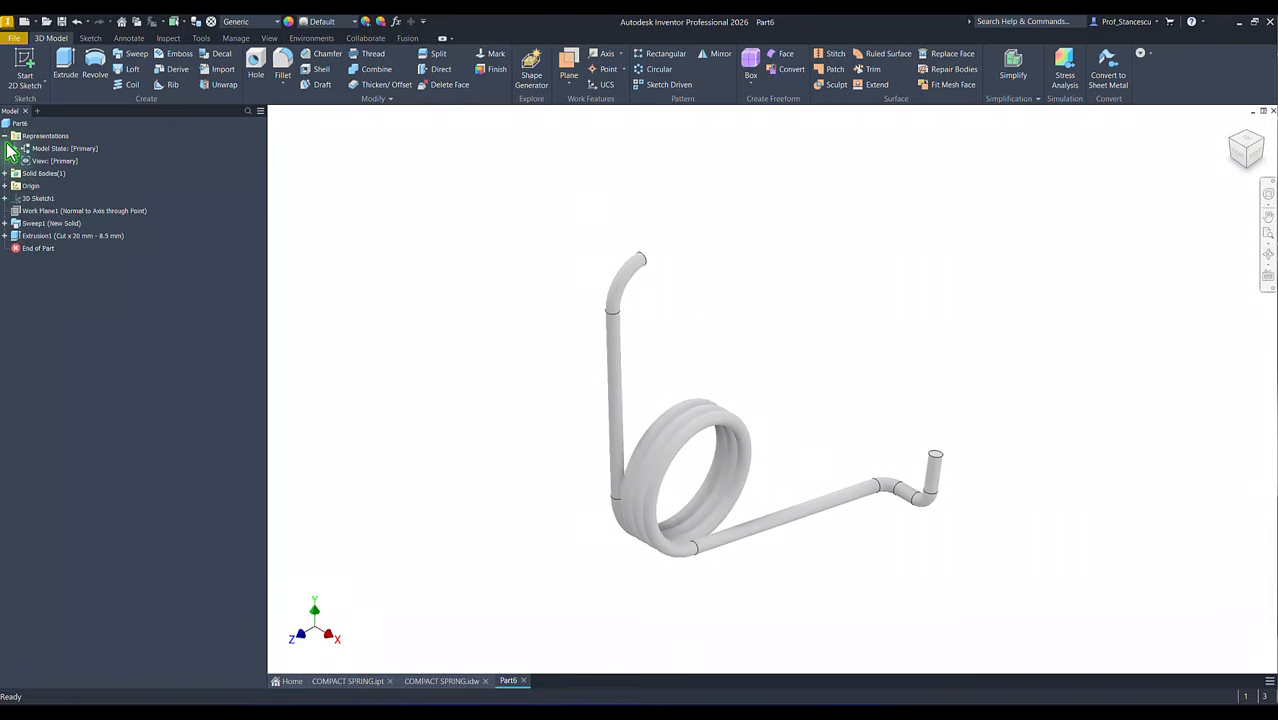
left_click(5, 136)
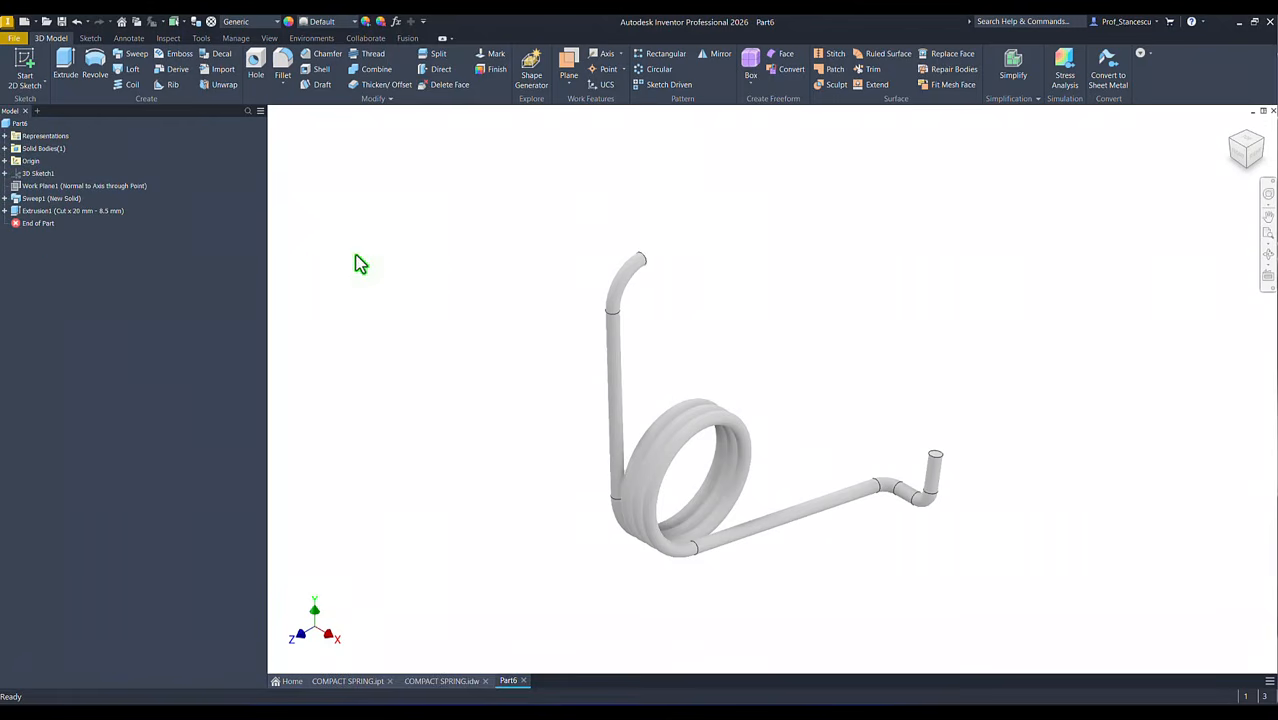
Step: Update the part's physical properties in iProperties and copy its volume value
left_click(17, 125)
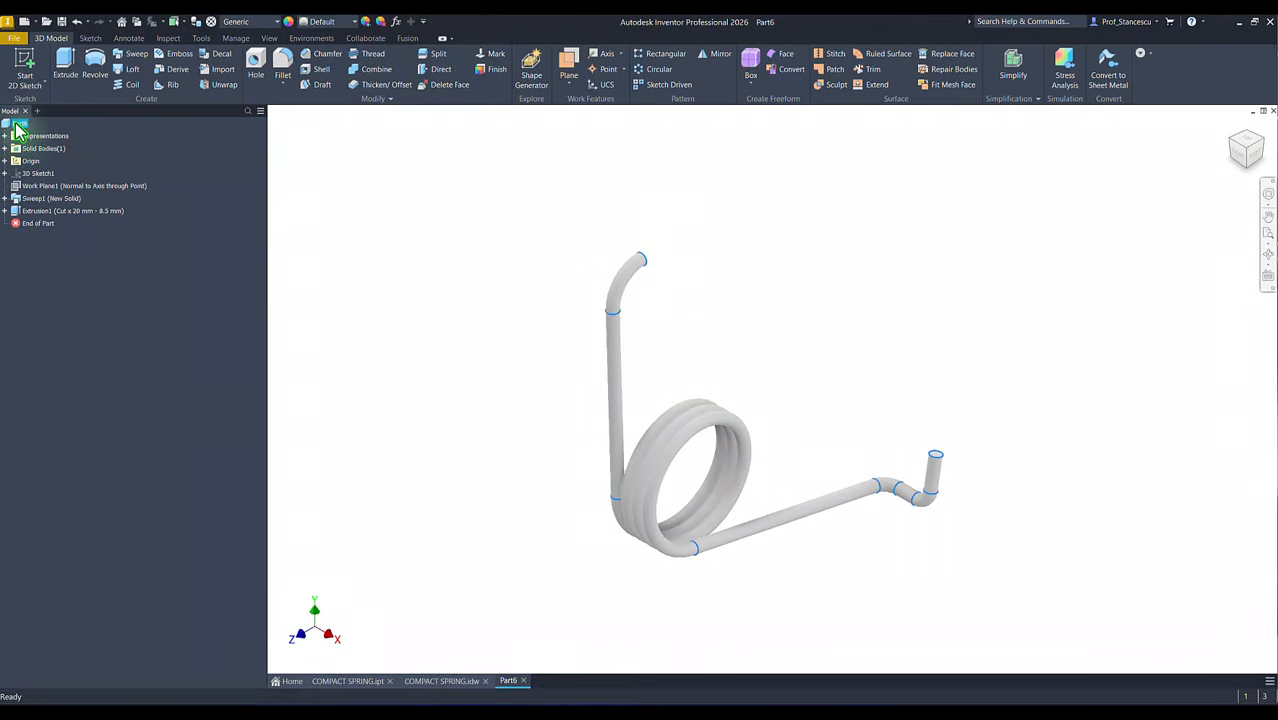
right_click(17, 125)
left_click(77, 287)
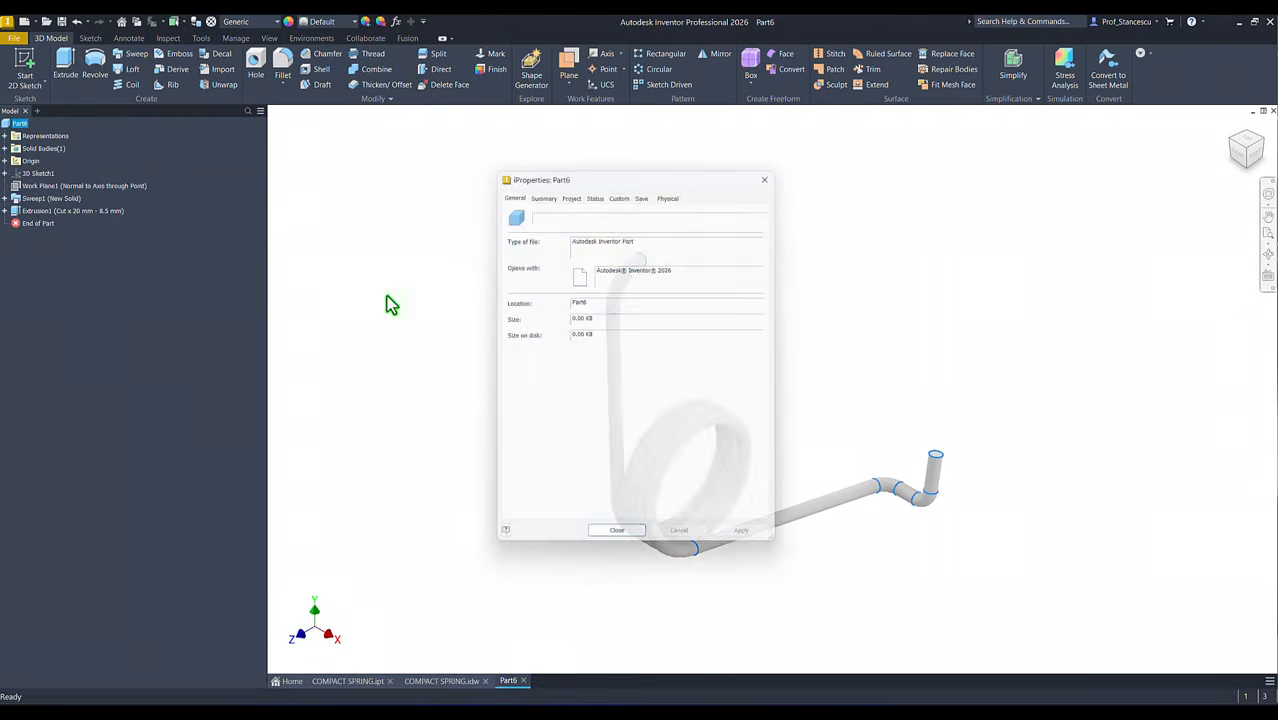
left_click(673, 190)
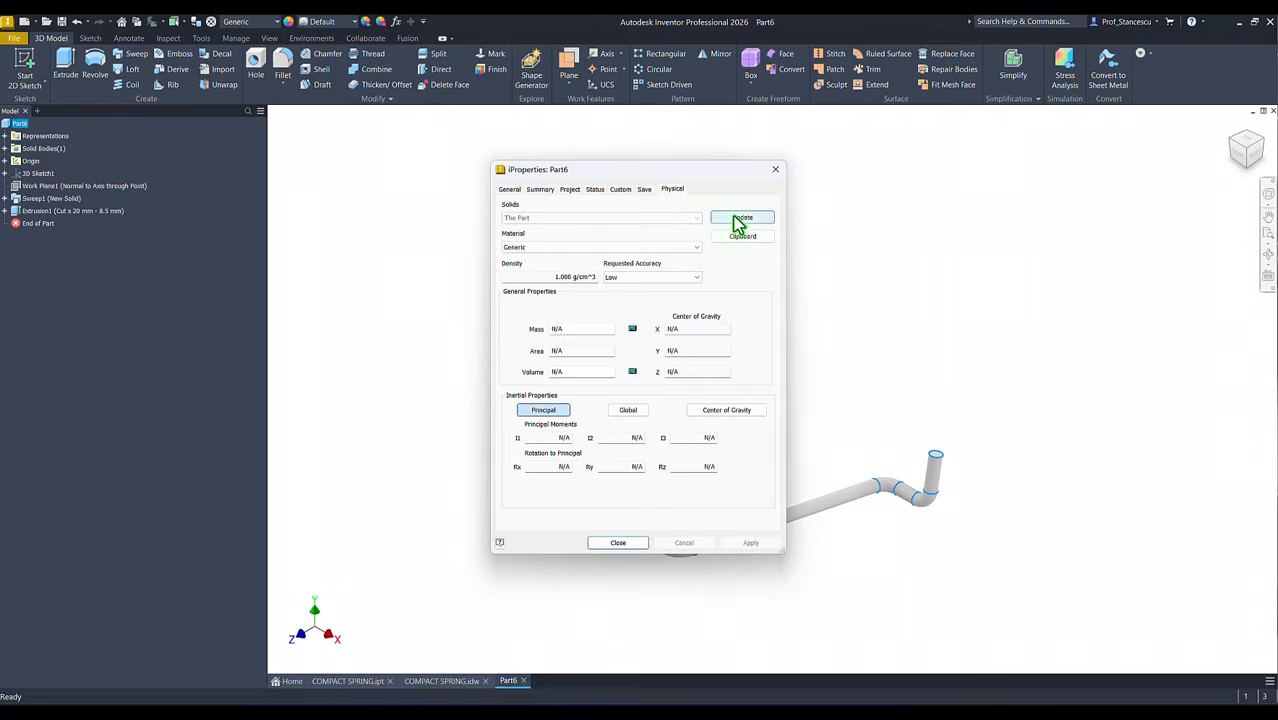
left_click(740, 220)
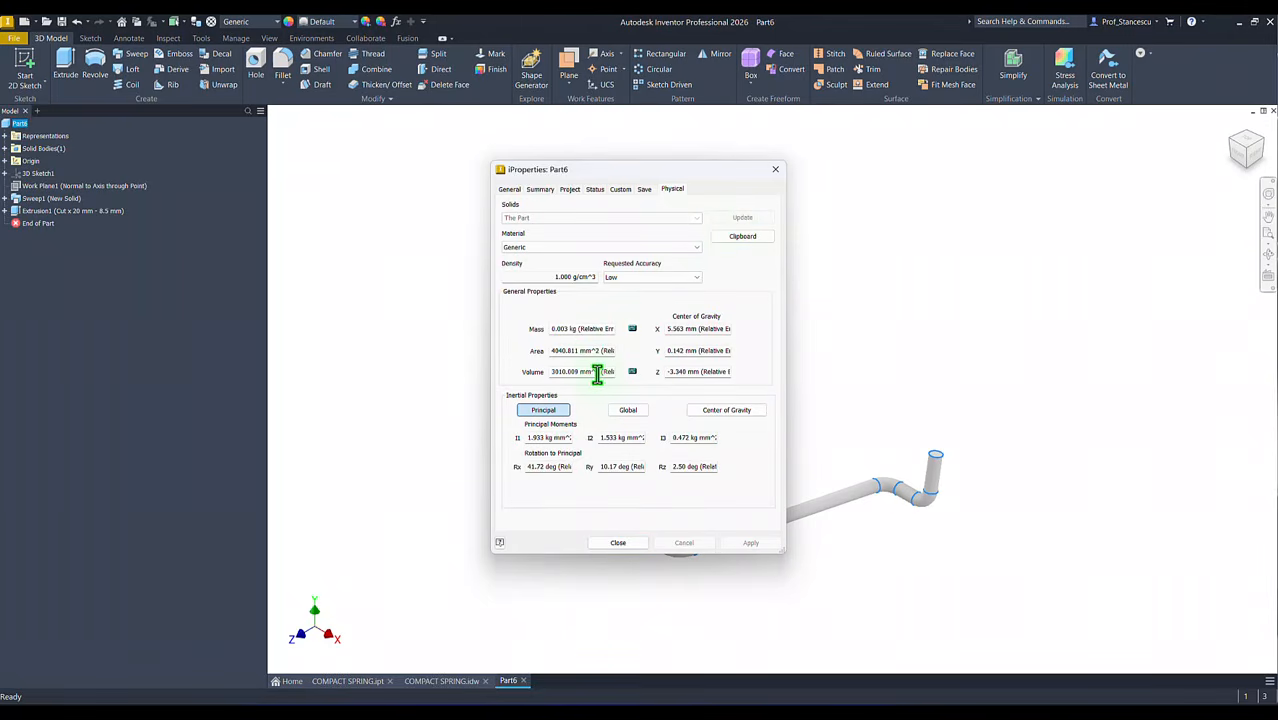
left_click_drag(597, 373, 507, 378)
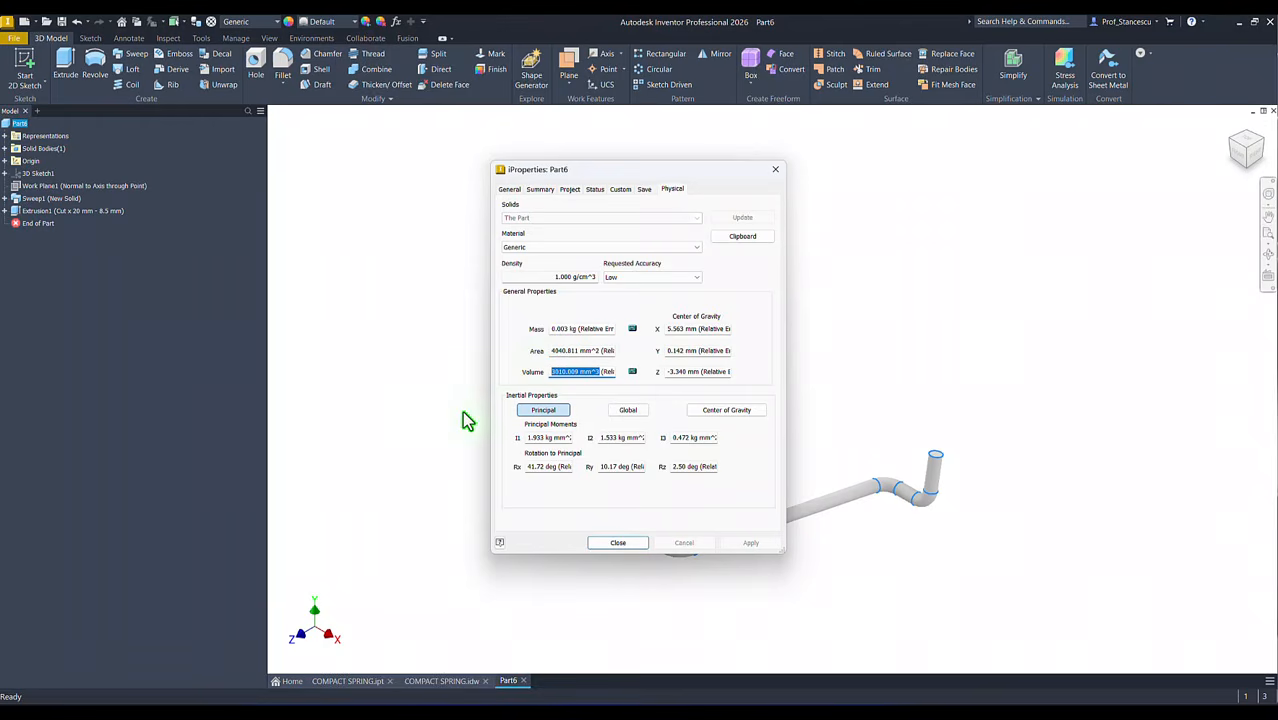
key("ctrl+c")
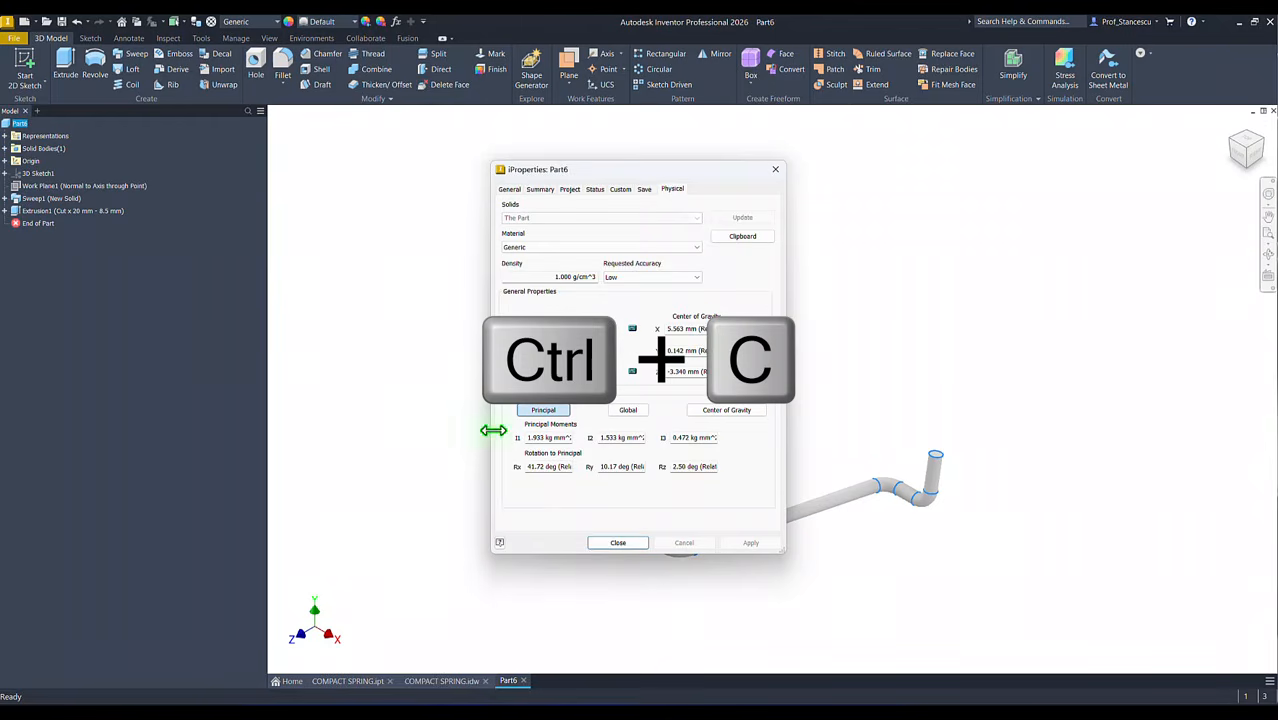
left_click(610, 545)
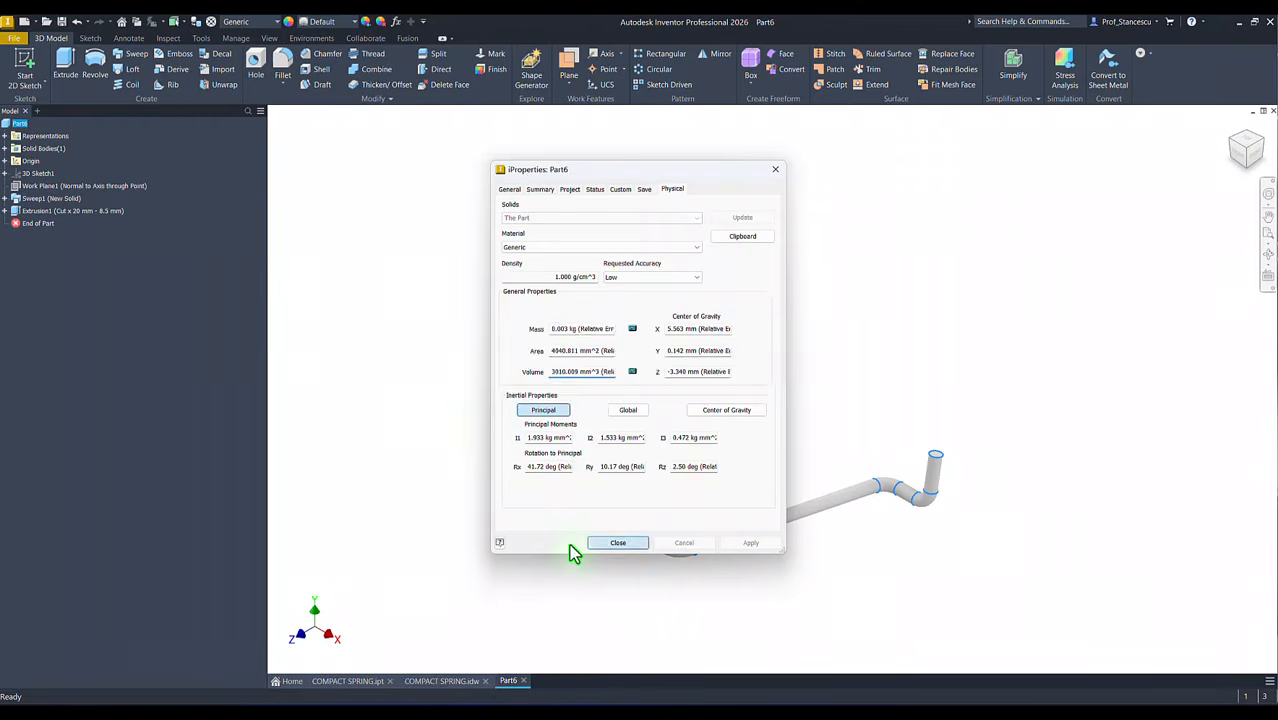
Step: Compare the copied volume with the COMPACT SPRING drawing's volume note by pasting it beneath, discard the edit, and return to Part6
left_click(441, 680)
left_click(1140, 636)
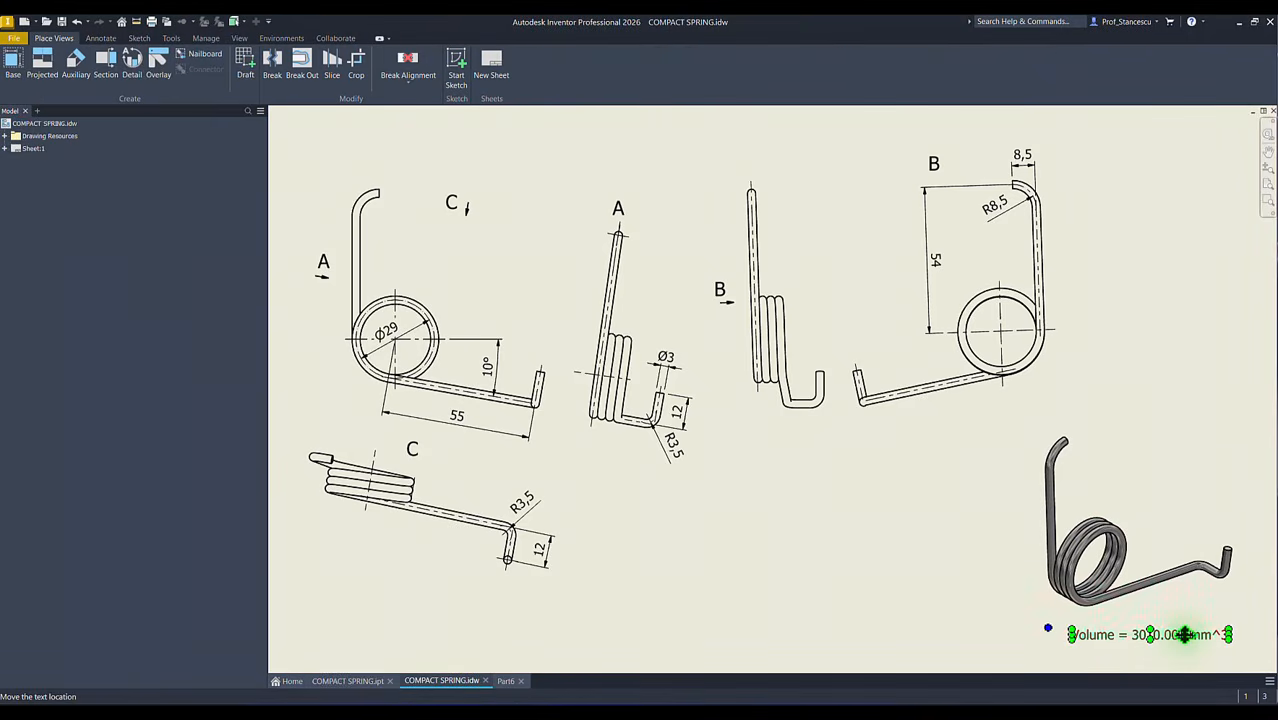
double_click(1184, 634)
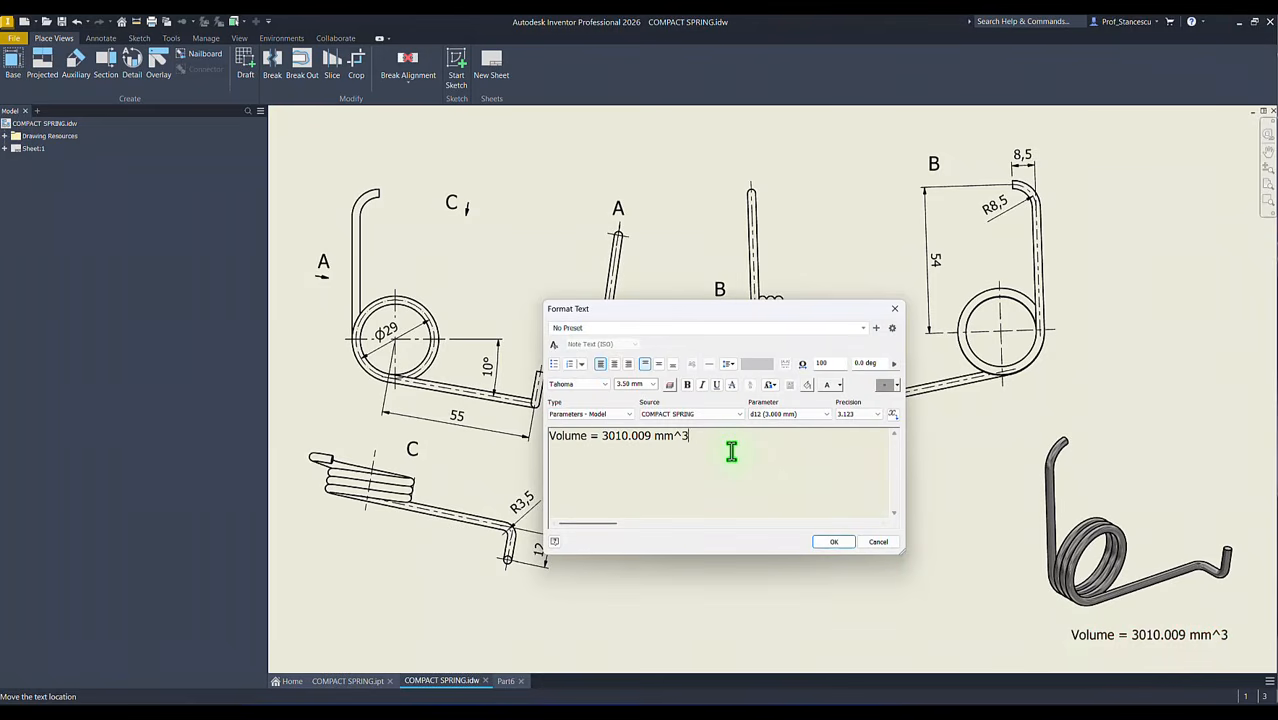
key("Return")
key("ctrl+v")
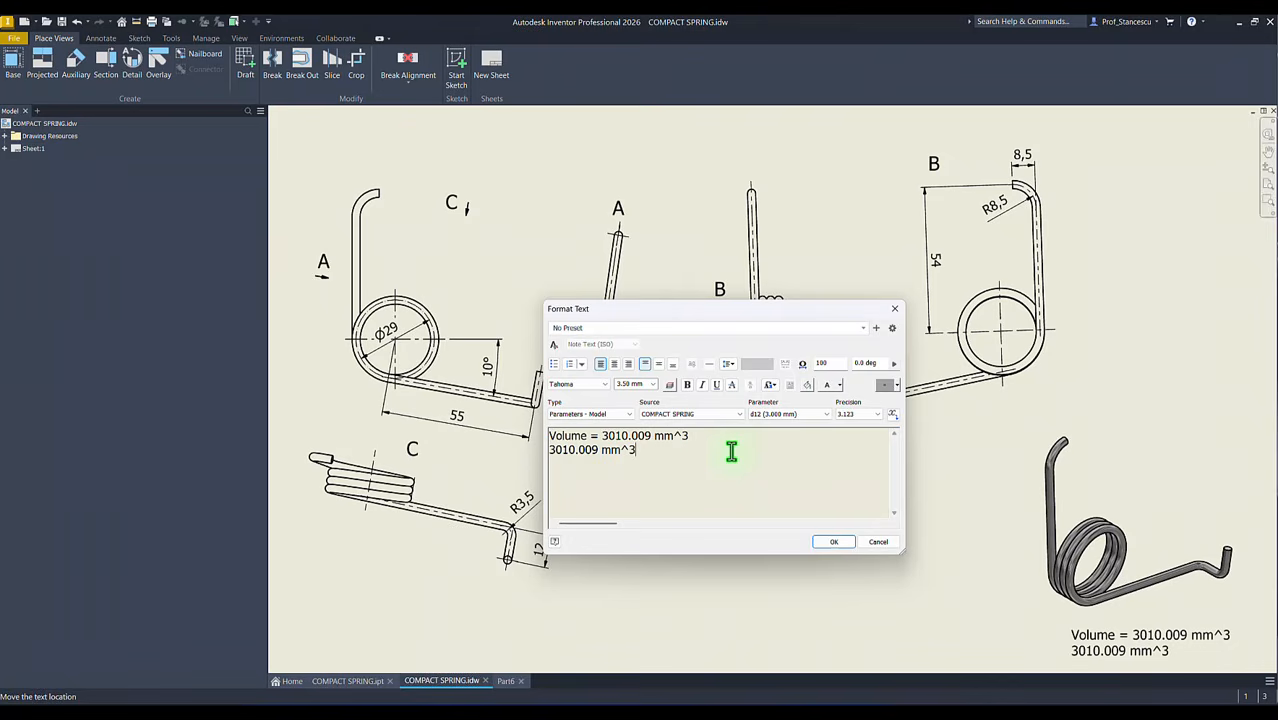
left_click(873, 542)
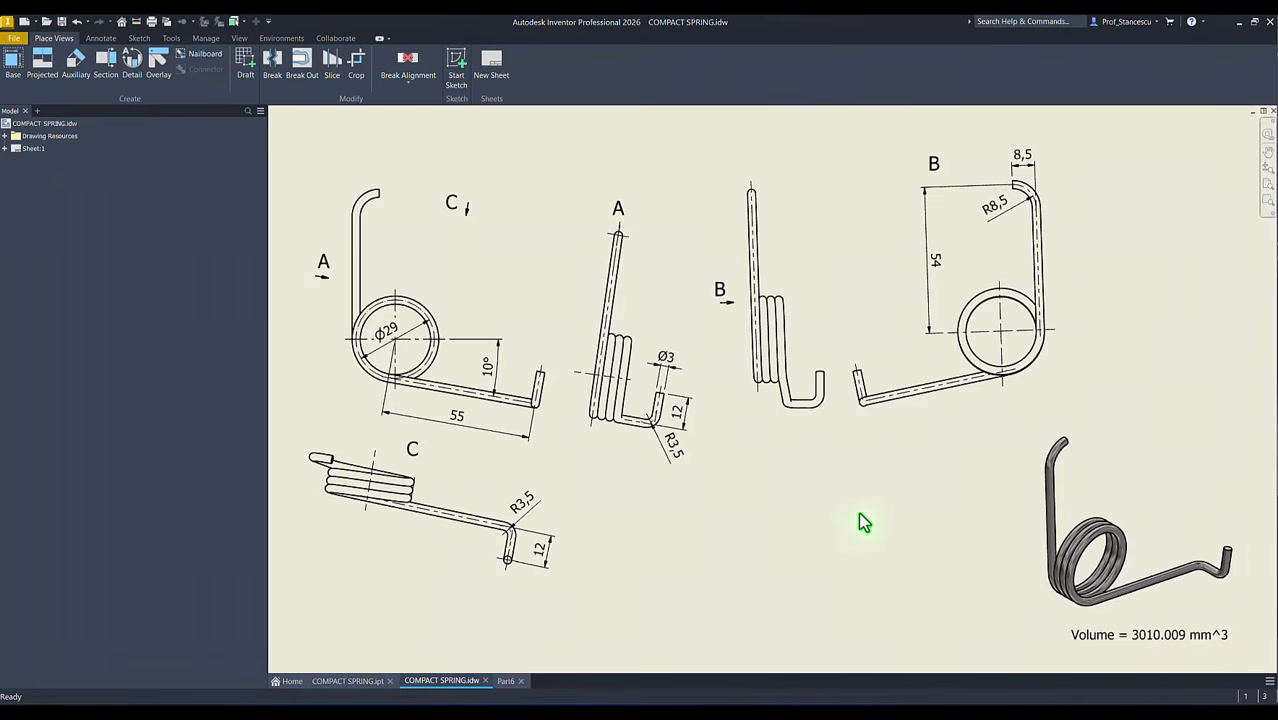
left_click(507, 680)
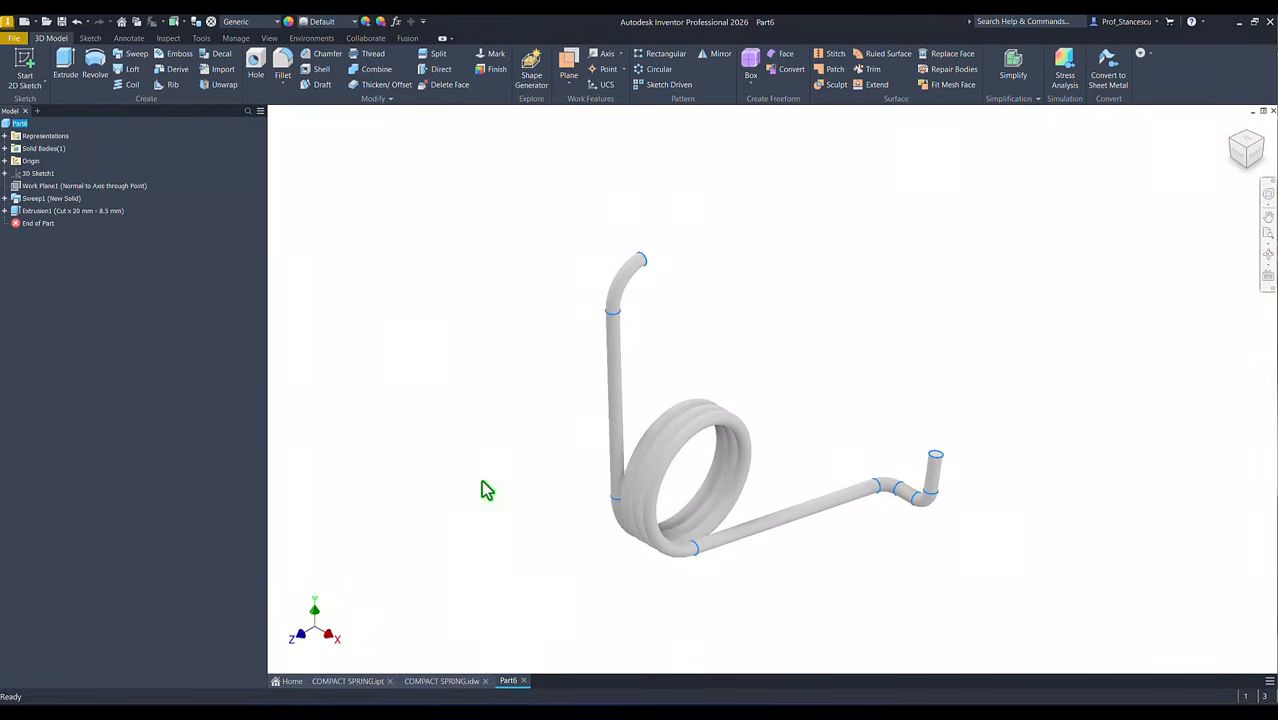
Step: Assign the Stainless Steel material to the spring part
key("F6")
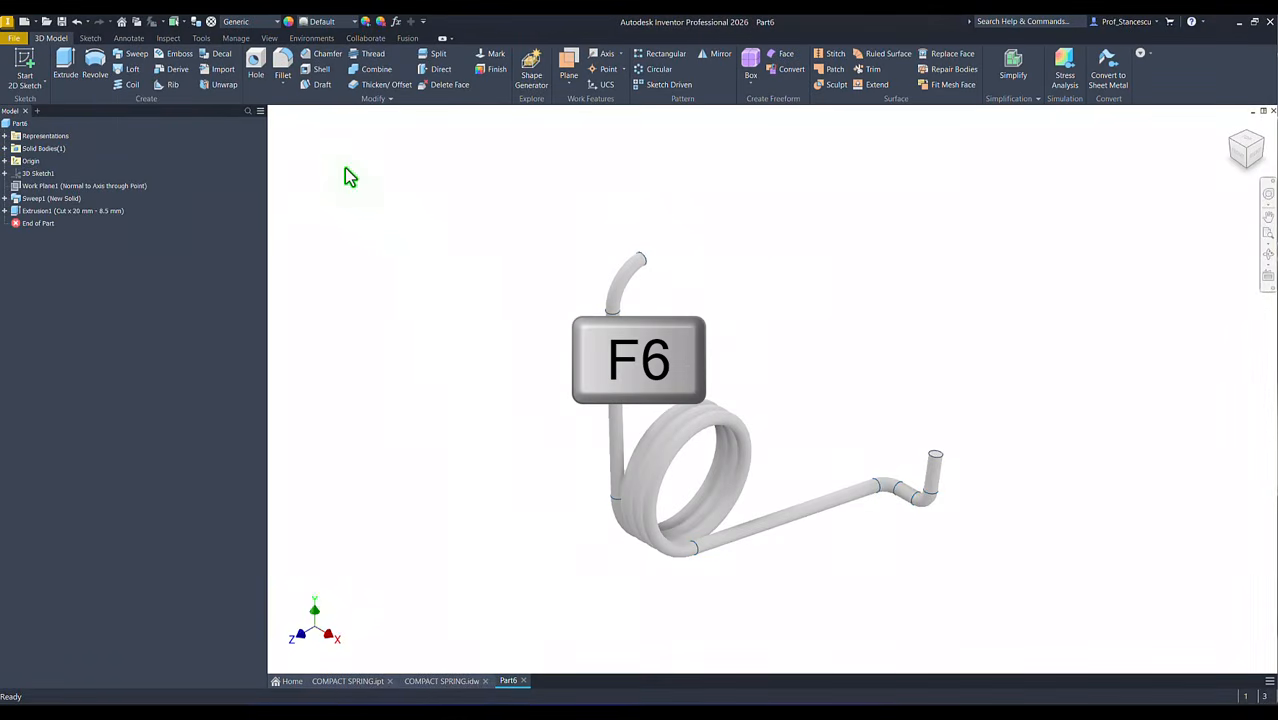
left_click(244, 22)
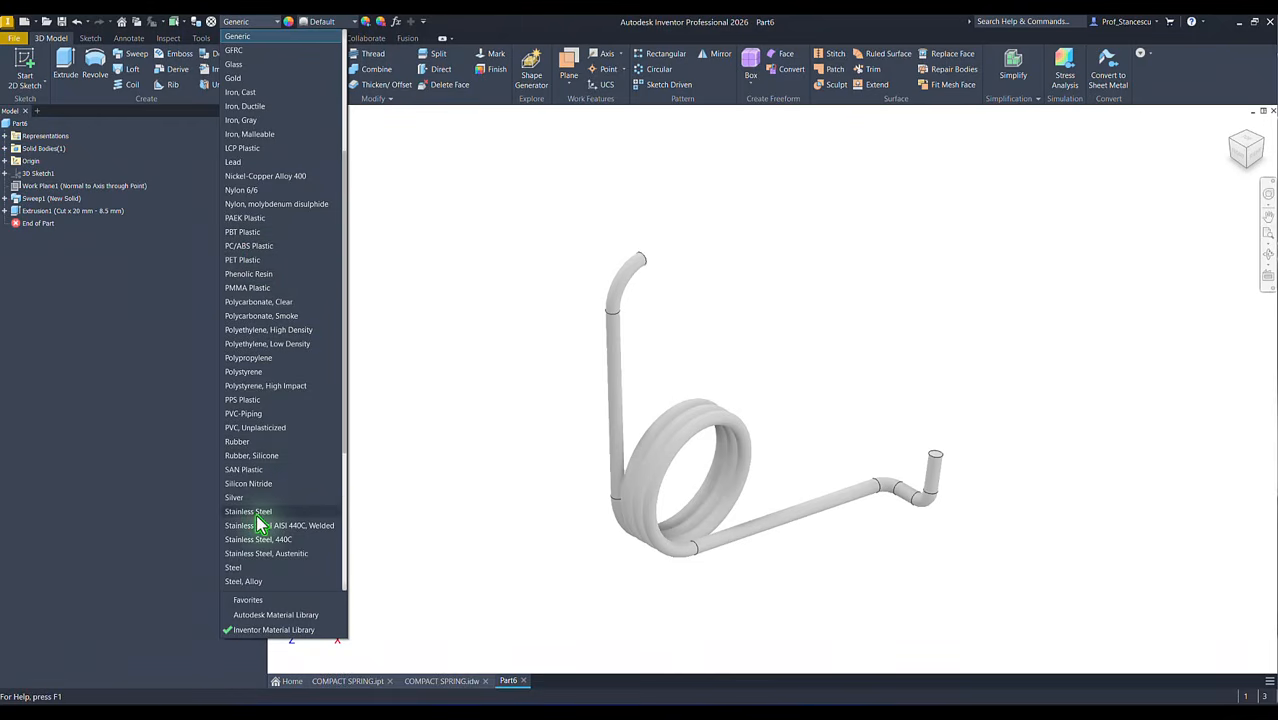
left_click(257, 512)
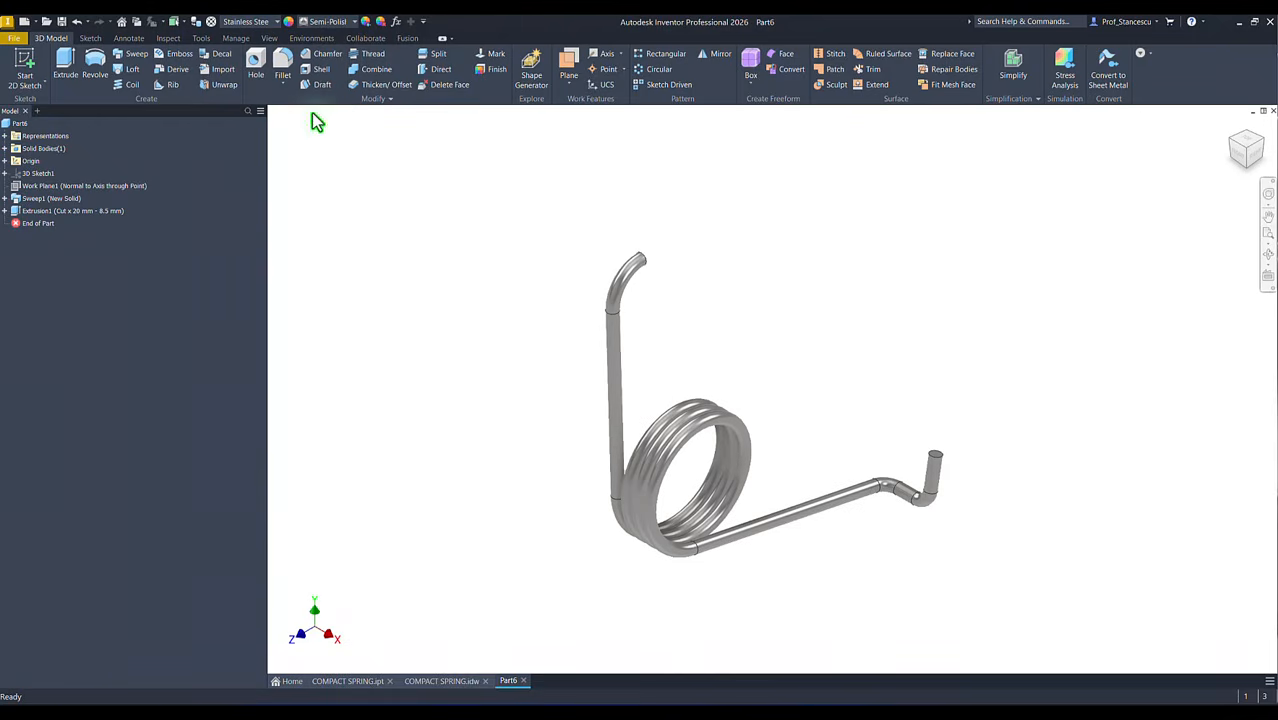
Step: Set the spring's visual style to Shaded and the lighting style to Default Lights
left_click(269, 38)
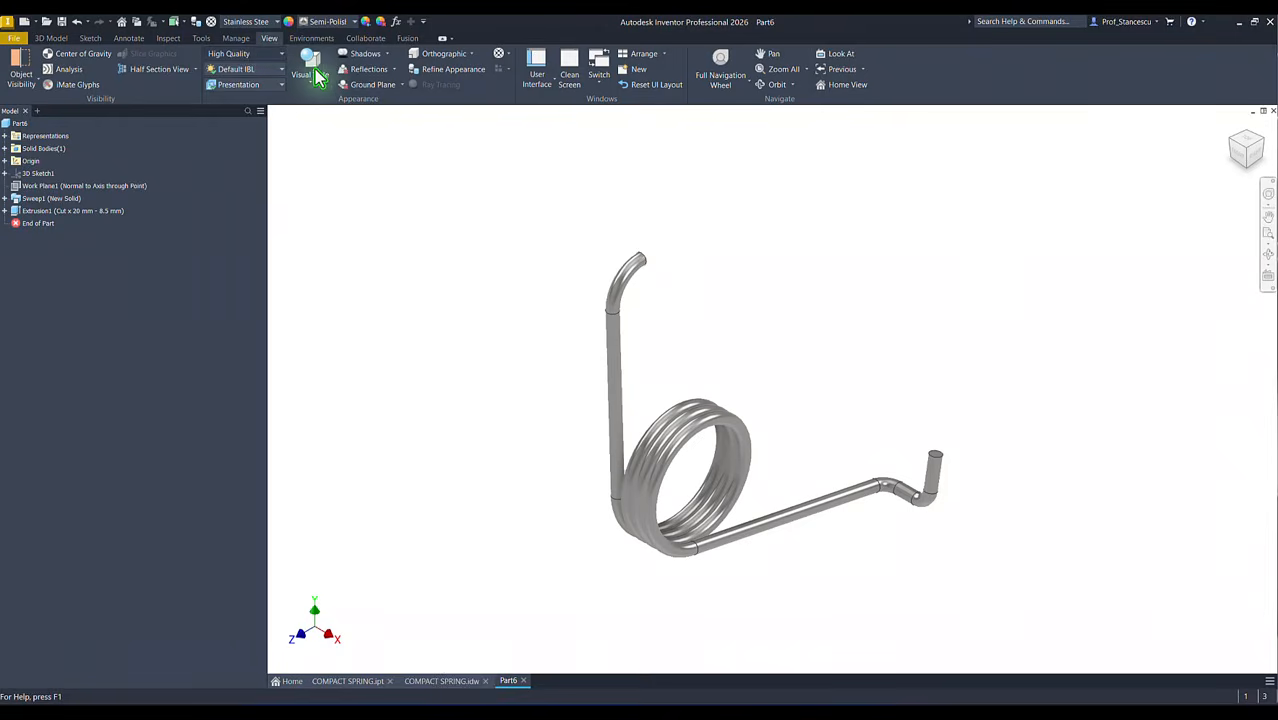
left_click(310, 66)
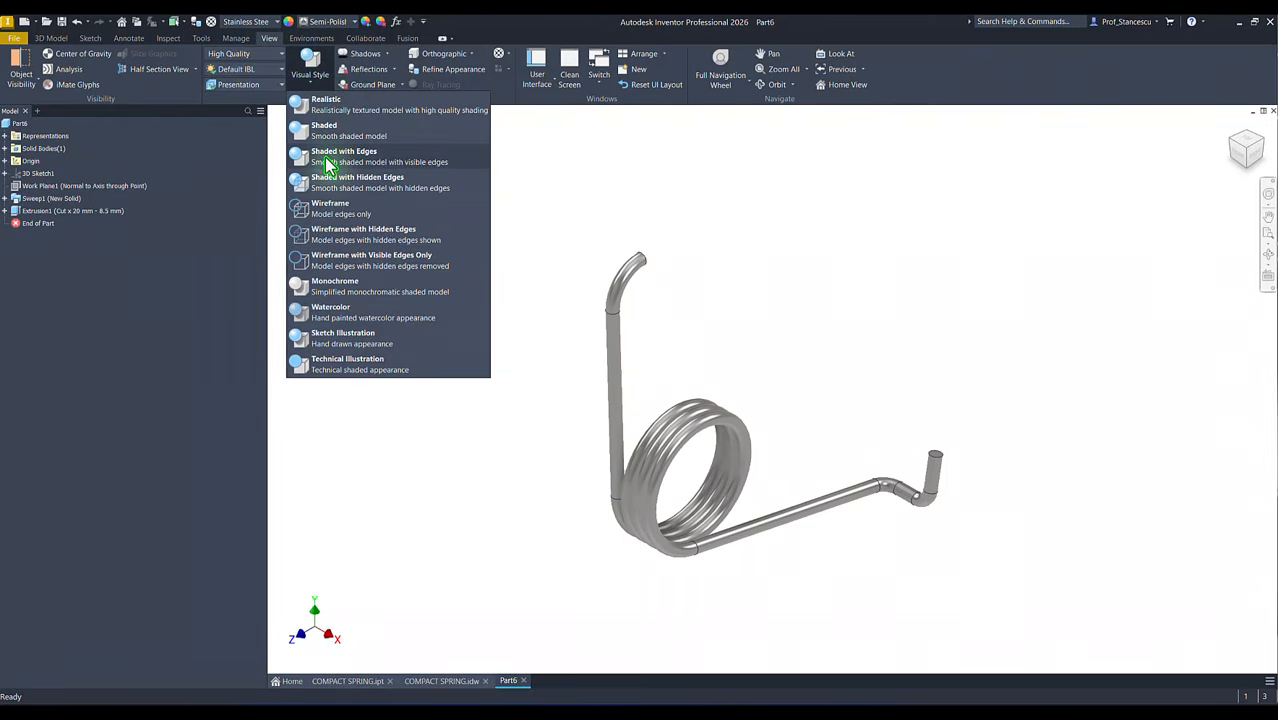
left_click(330, 134)
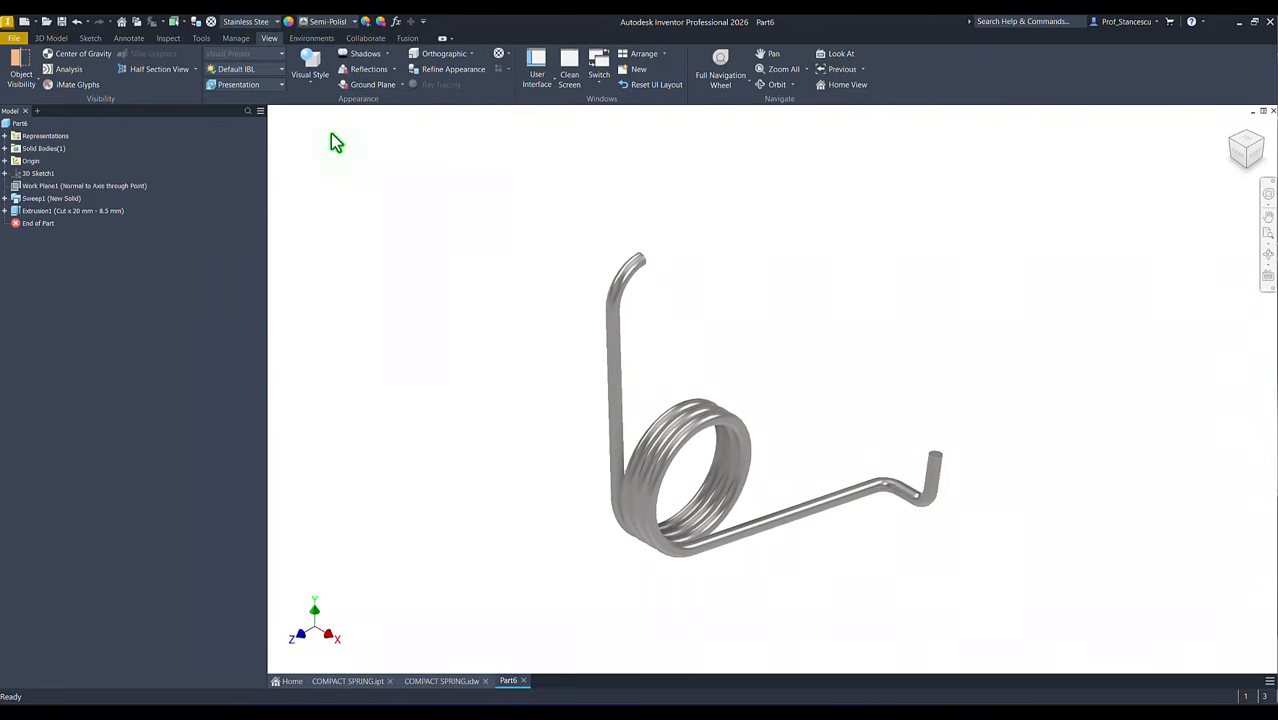
left_click(244, 76)
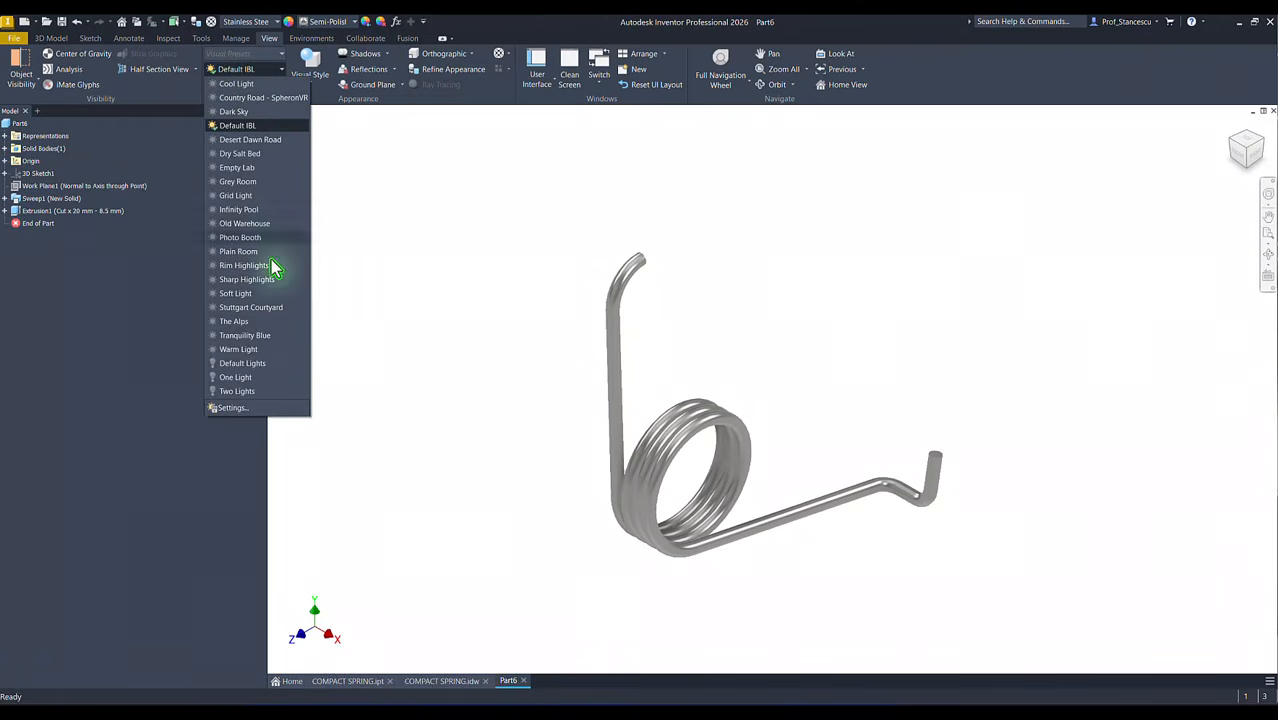
left_click(238, 363)
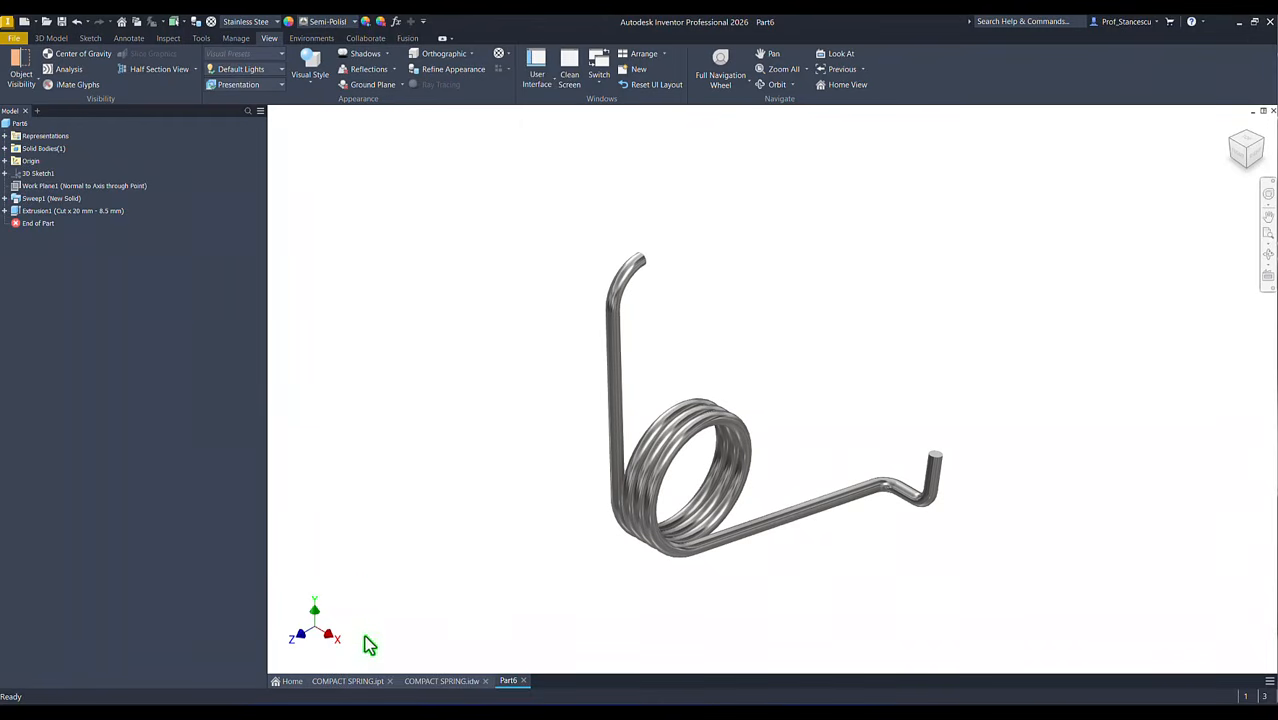
Step: Compare the finished spring in Part6 with the reference model COMPACT SPRING.ipt by switching between the two documents
left_click(370, 684)
left_click(505, 683)
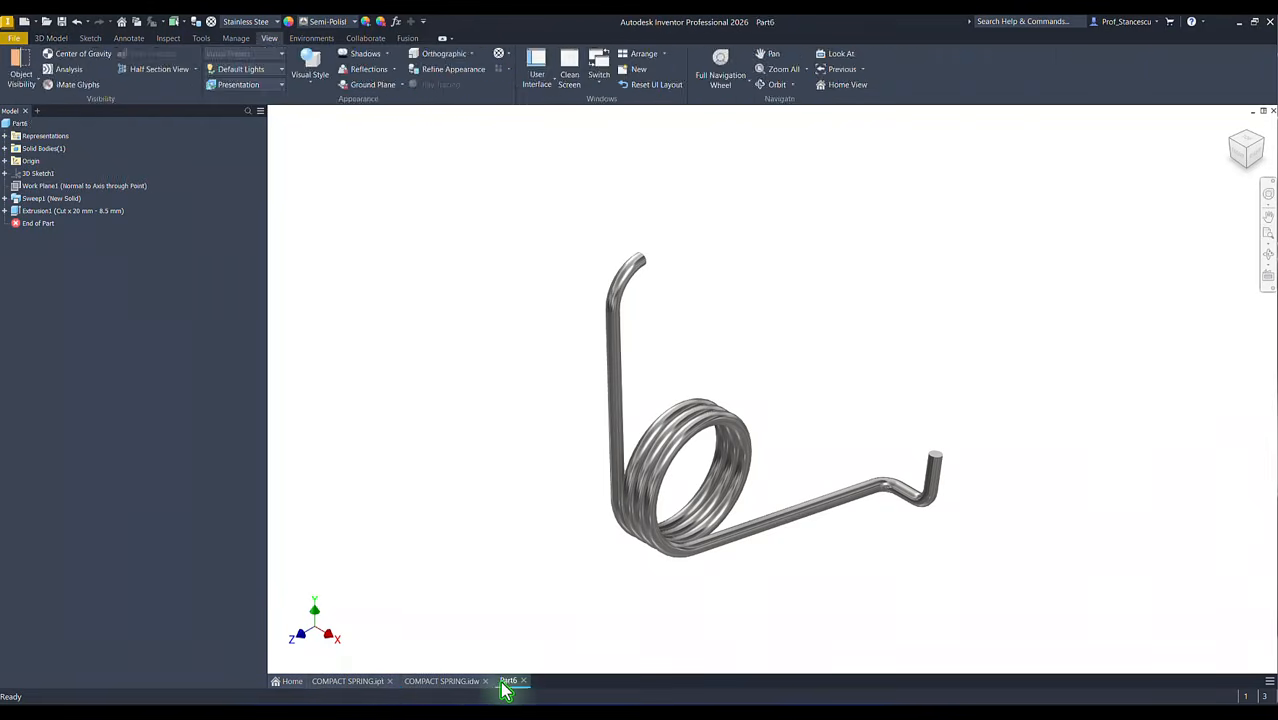
left_click(371, 683)
left_click(506, 683)
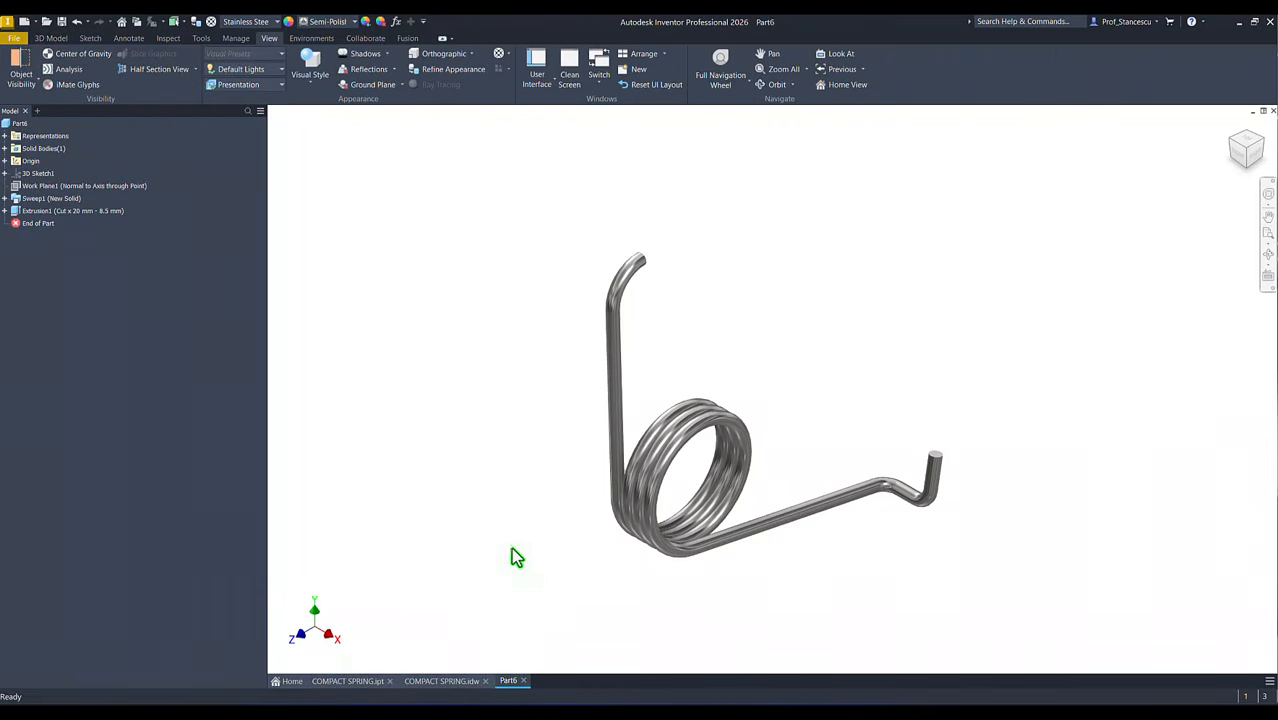